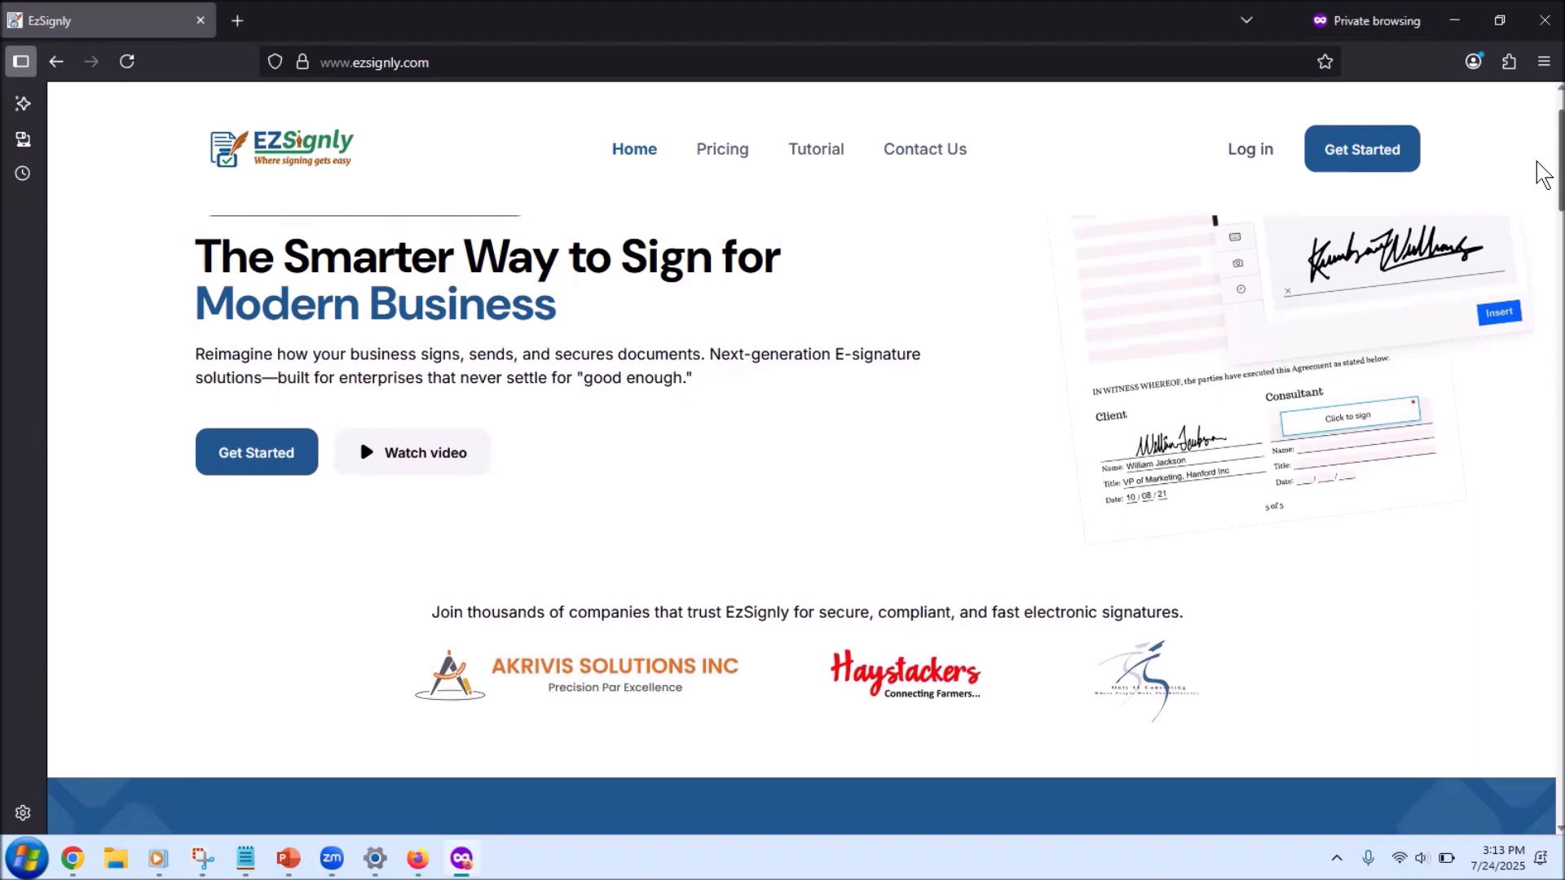
# Open the account sign-up form from the home page and enter the account's email address.
pyautogui.scroll(-1, 1538, 163)
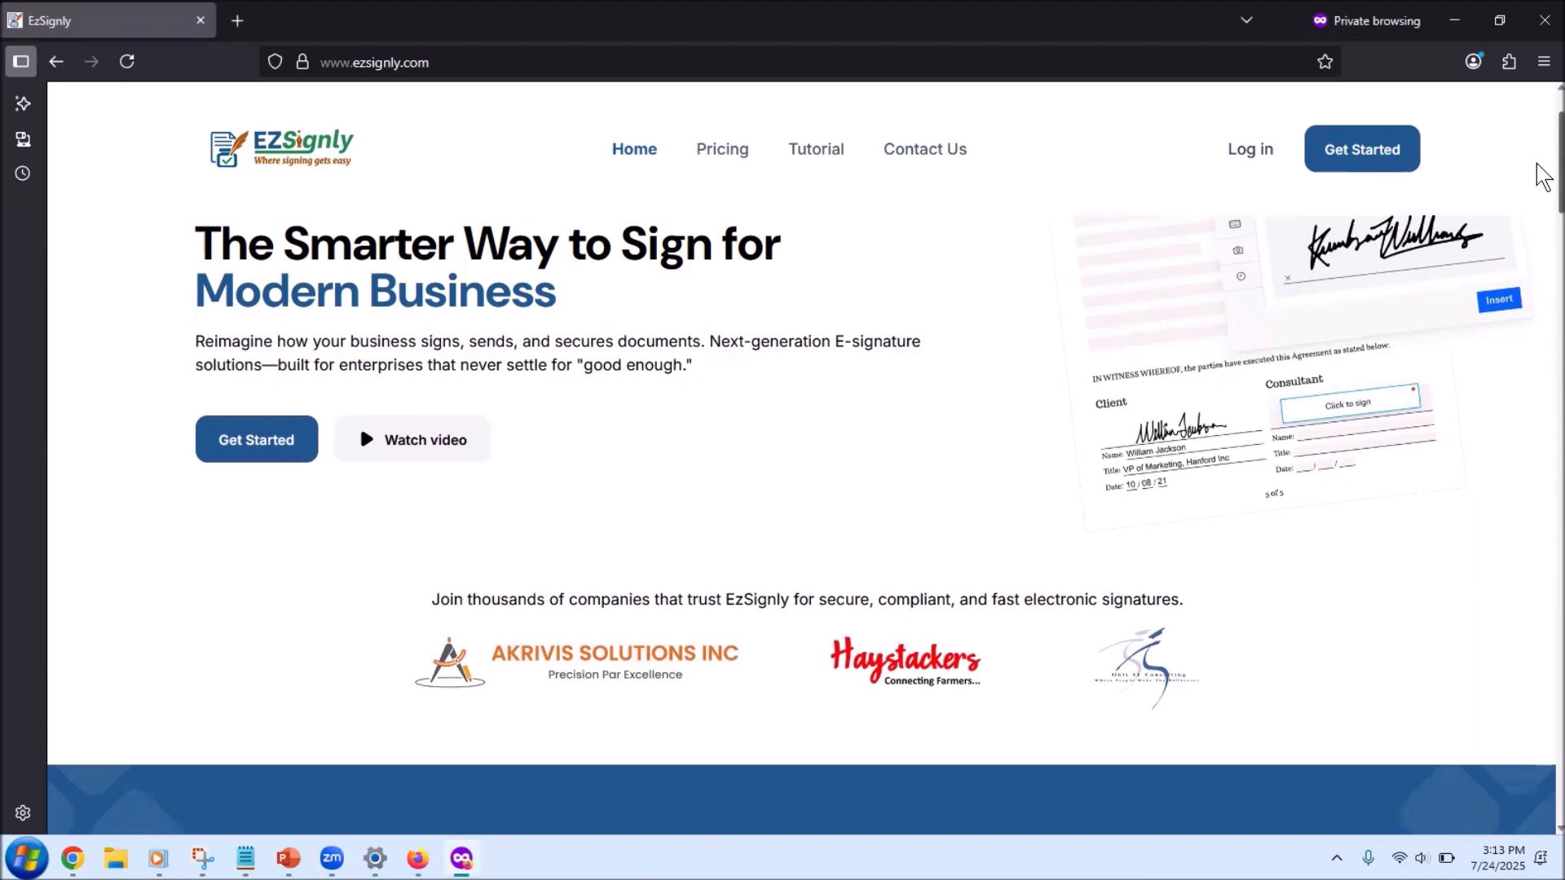
pyautogui.scroll(-6, 1540, 173)
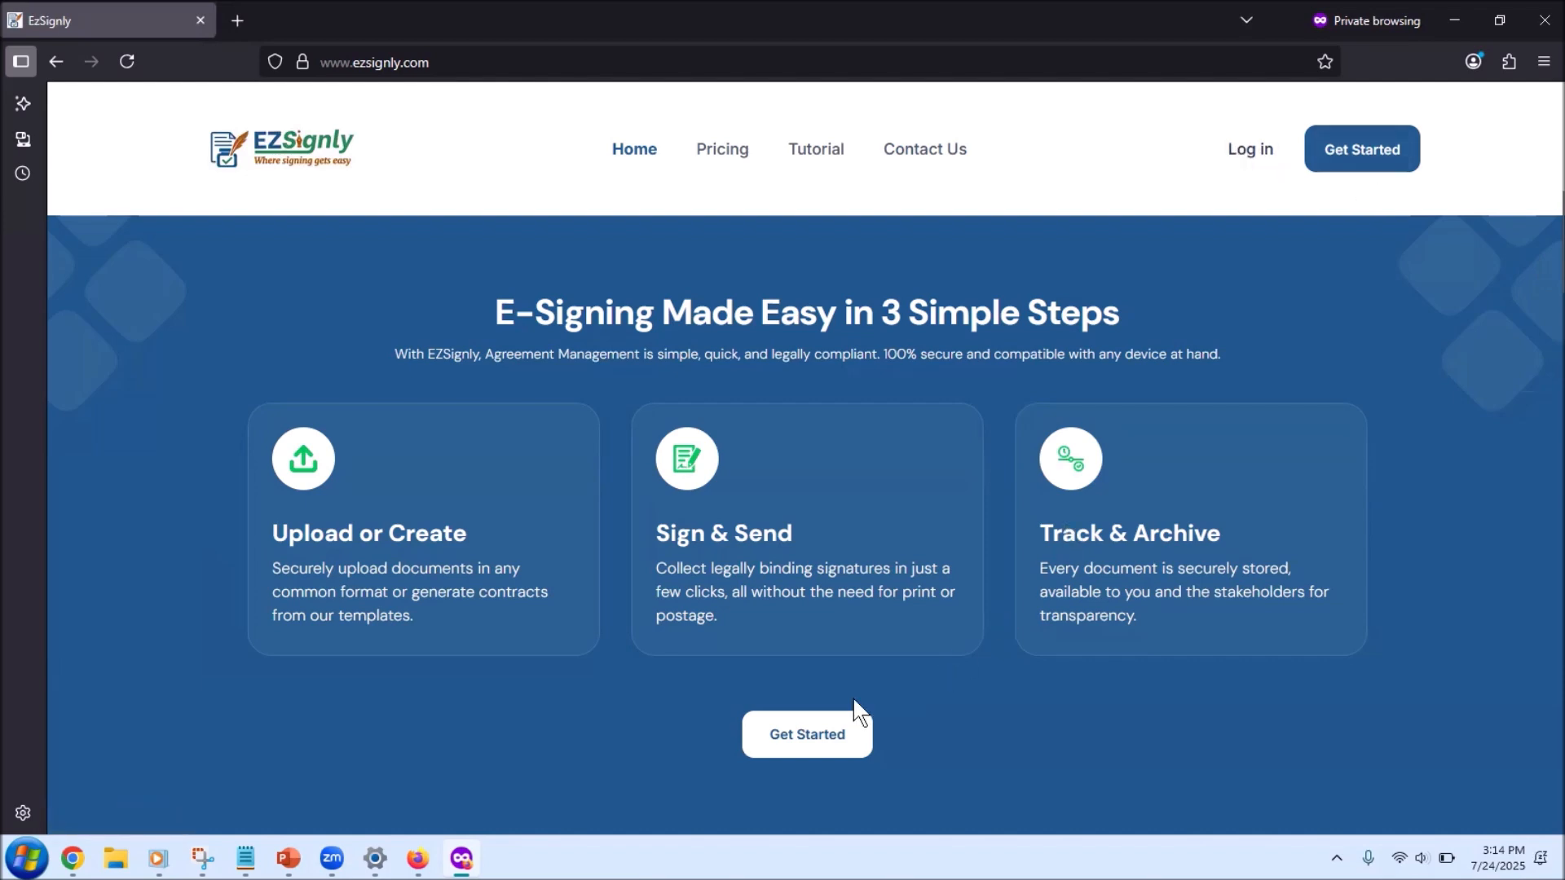
pyautogui.click(840, 734)
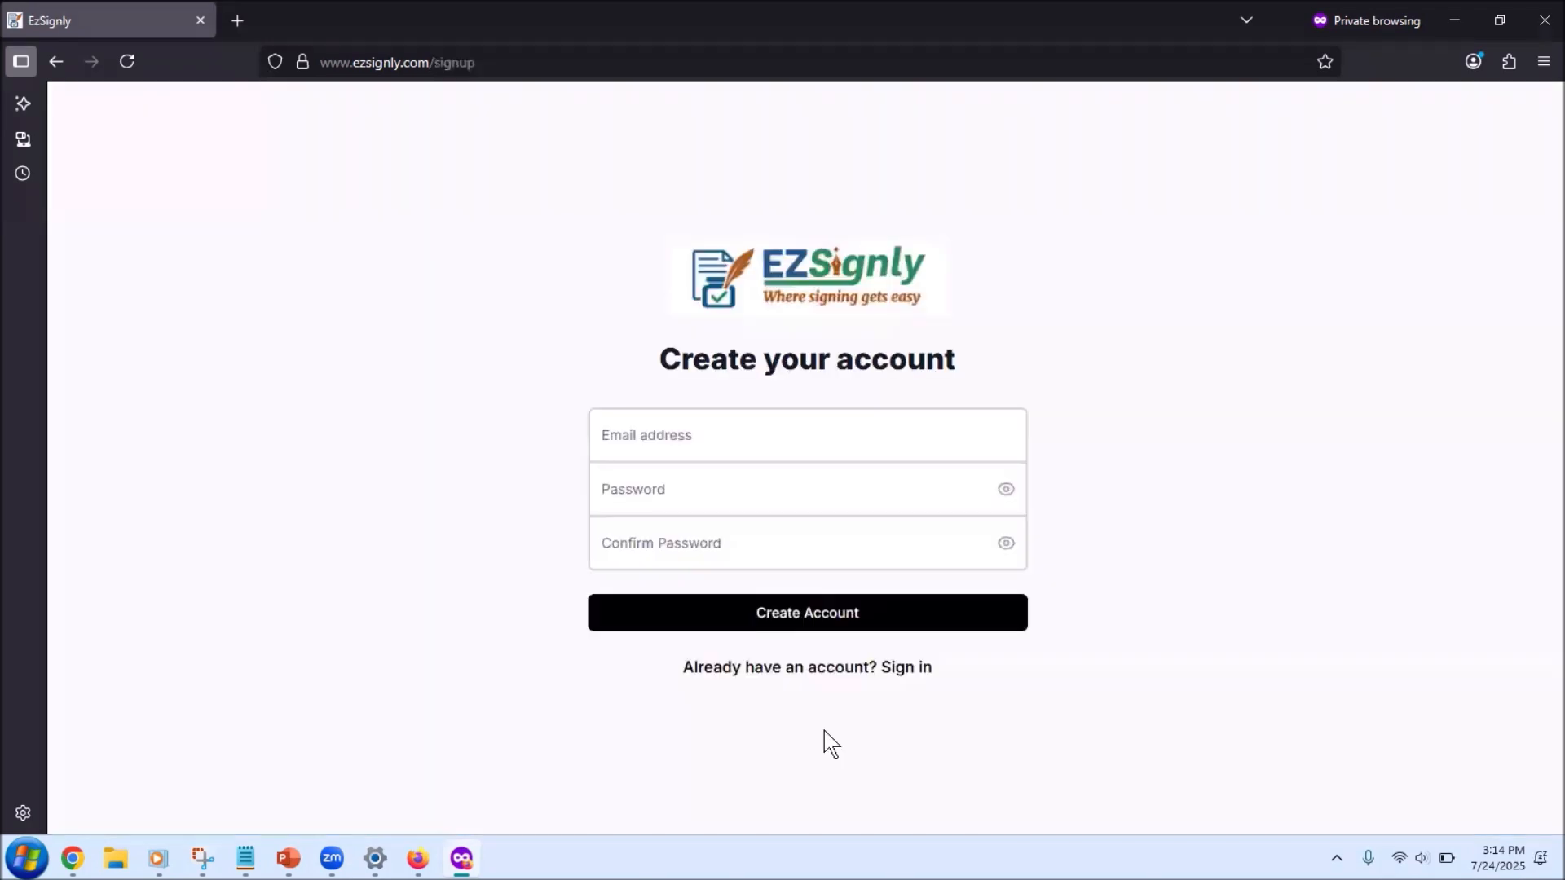
pyautogui.click(828, 417)
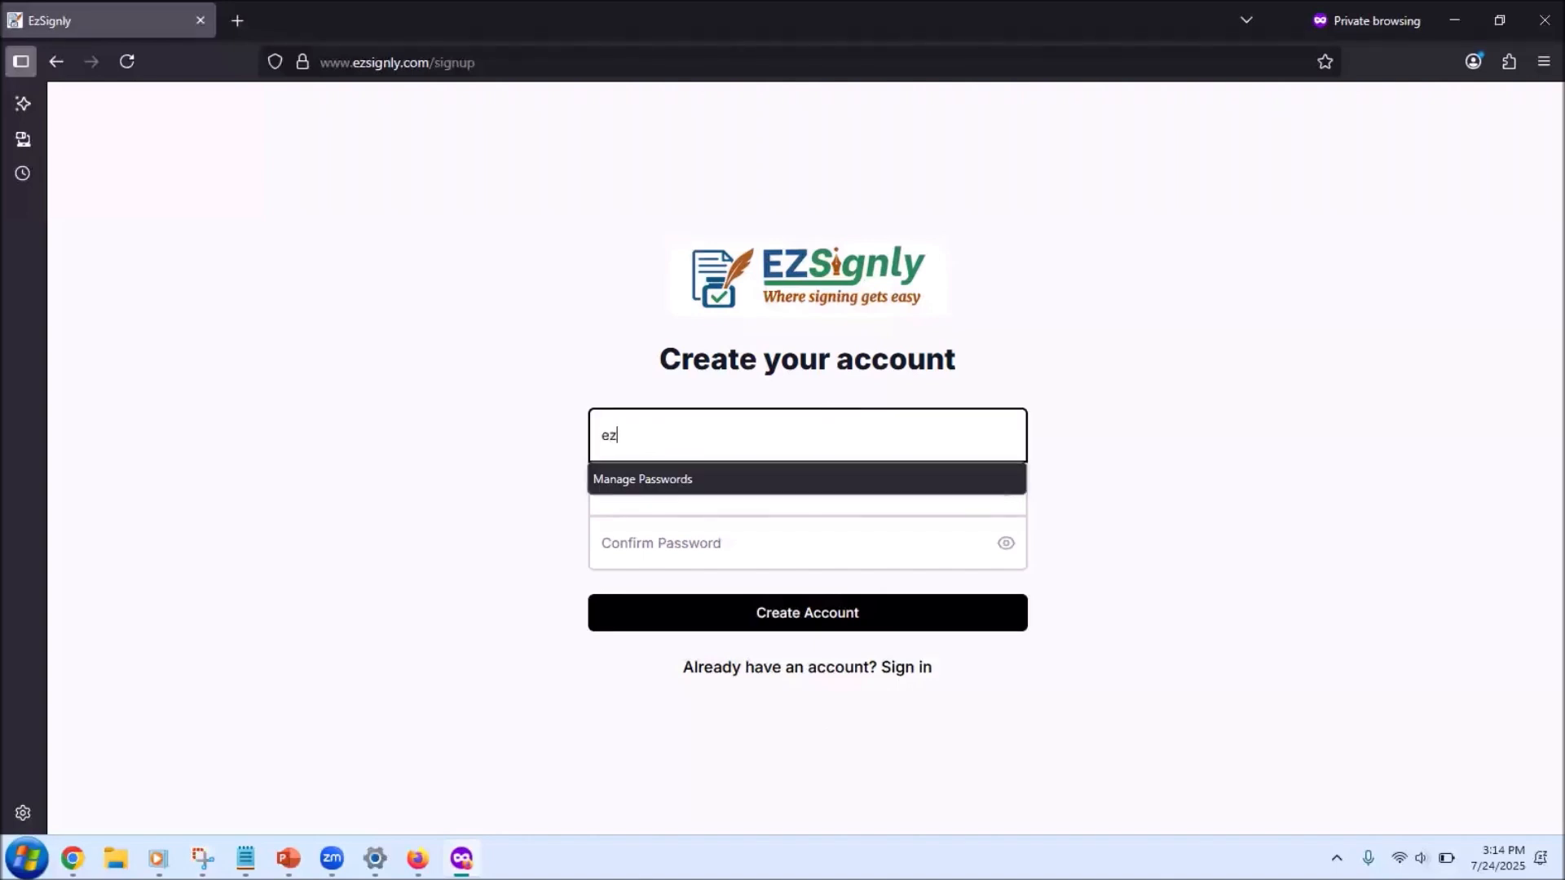
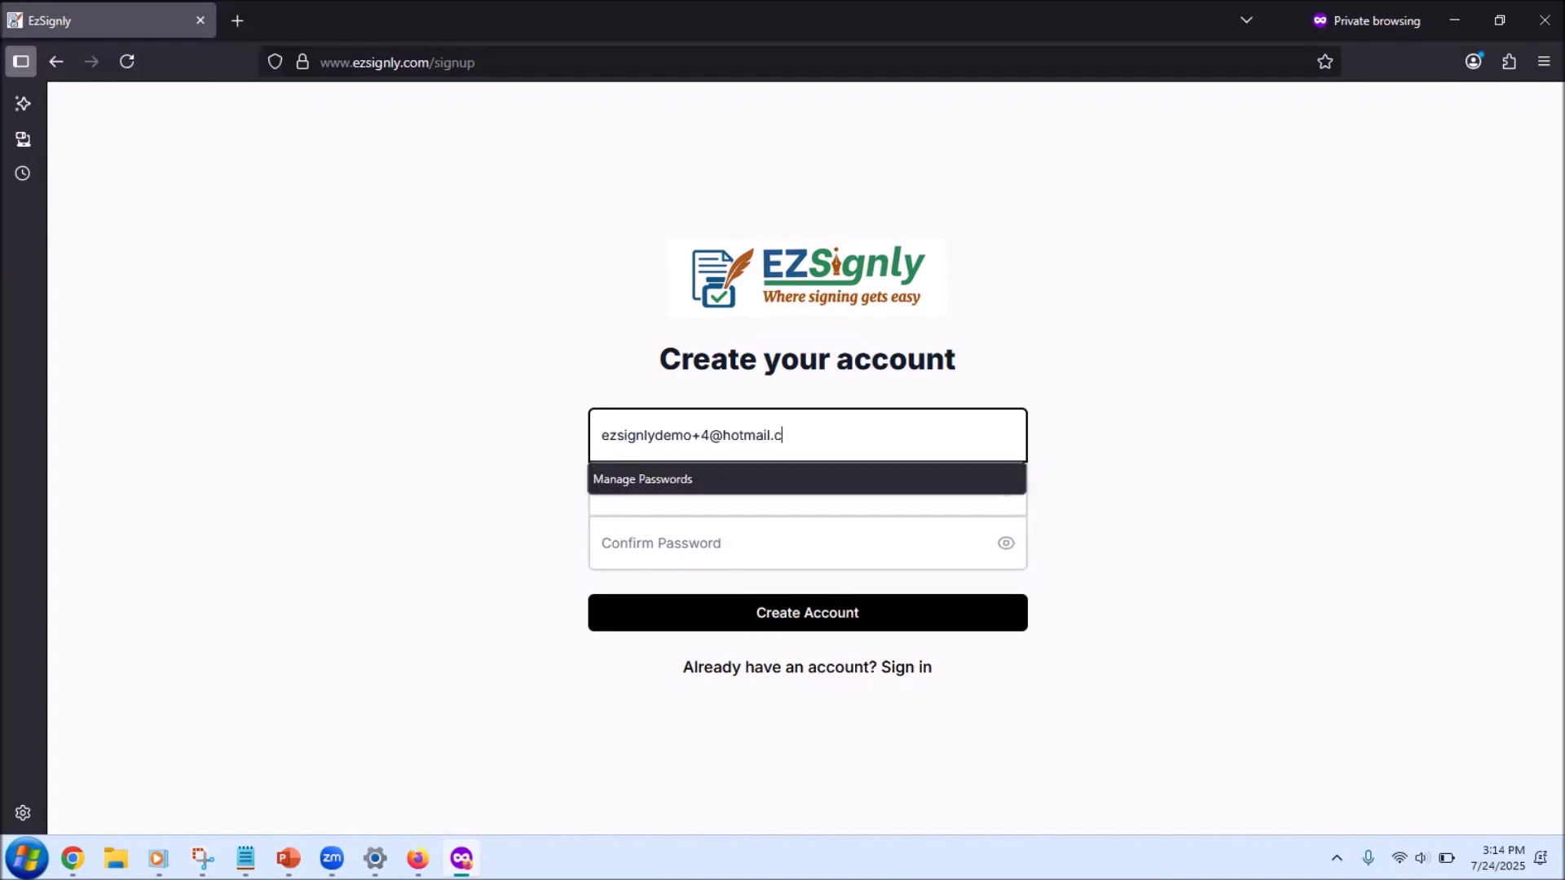
pyautogui.press('Tab')
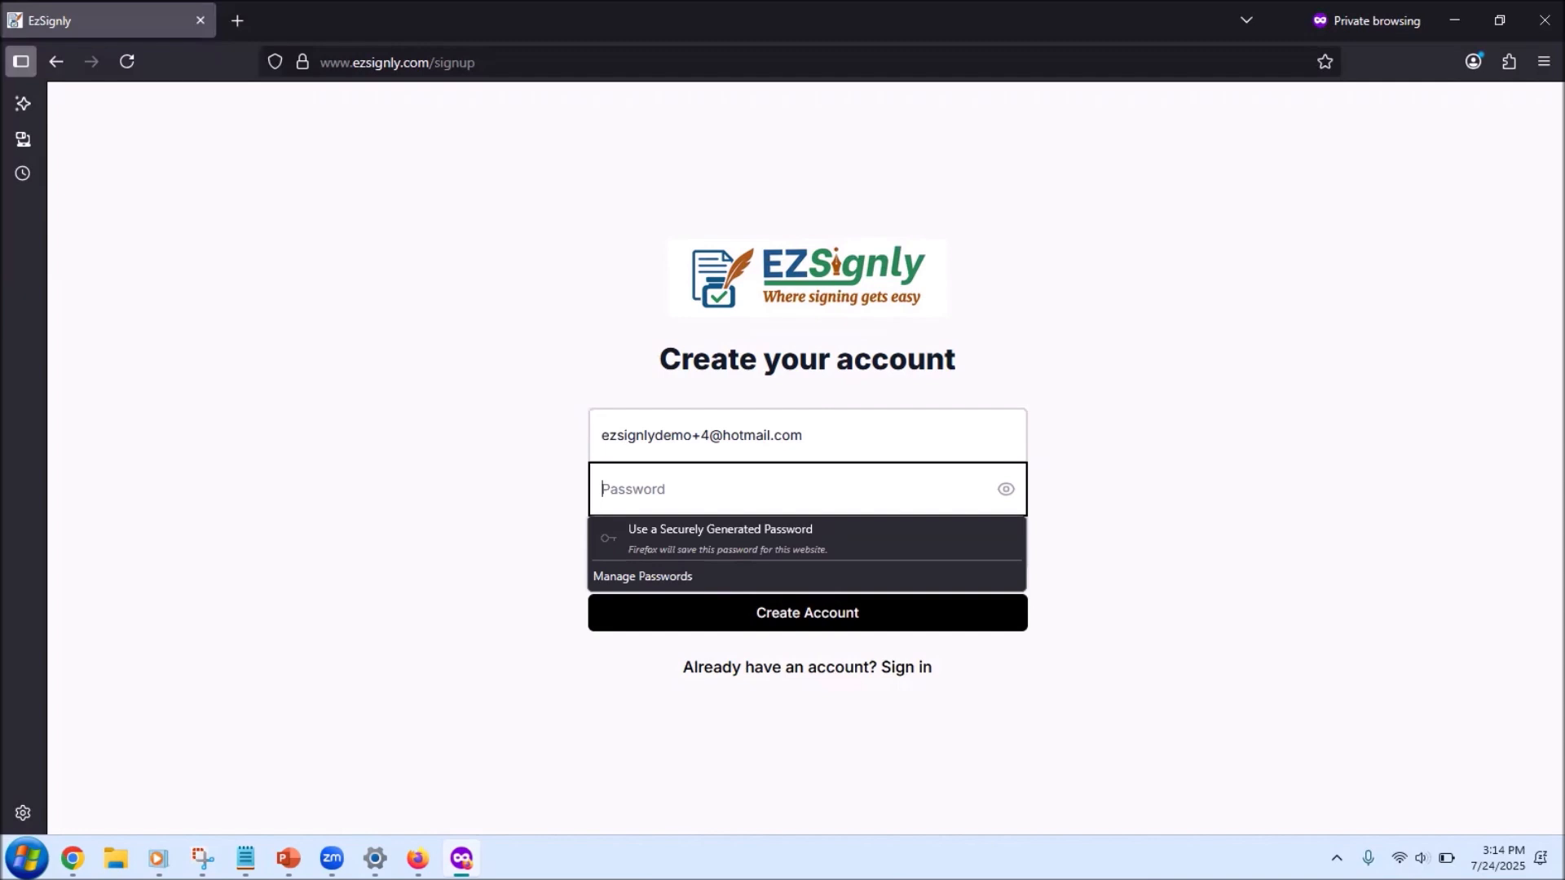
# Enter the account password, repeat it in the confirmation field, and create the account.
pyautogui.write('••')
pyautogui.press('BackSpace')
pyautogui.press('BackSpace')
pyautogui.write('•••')
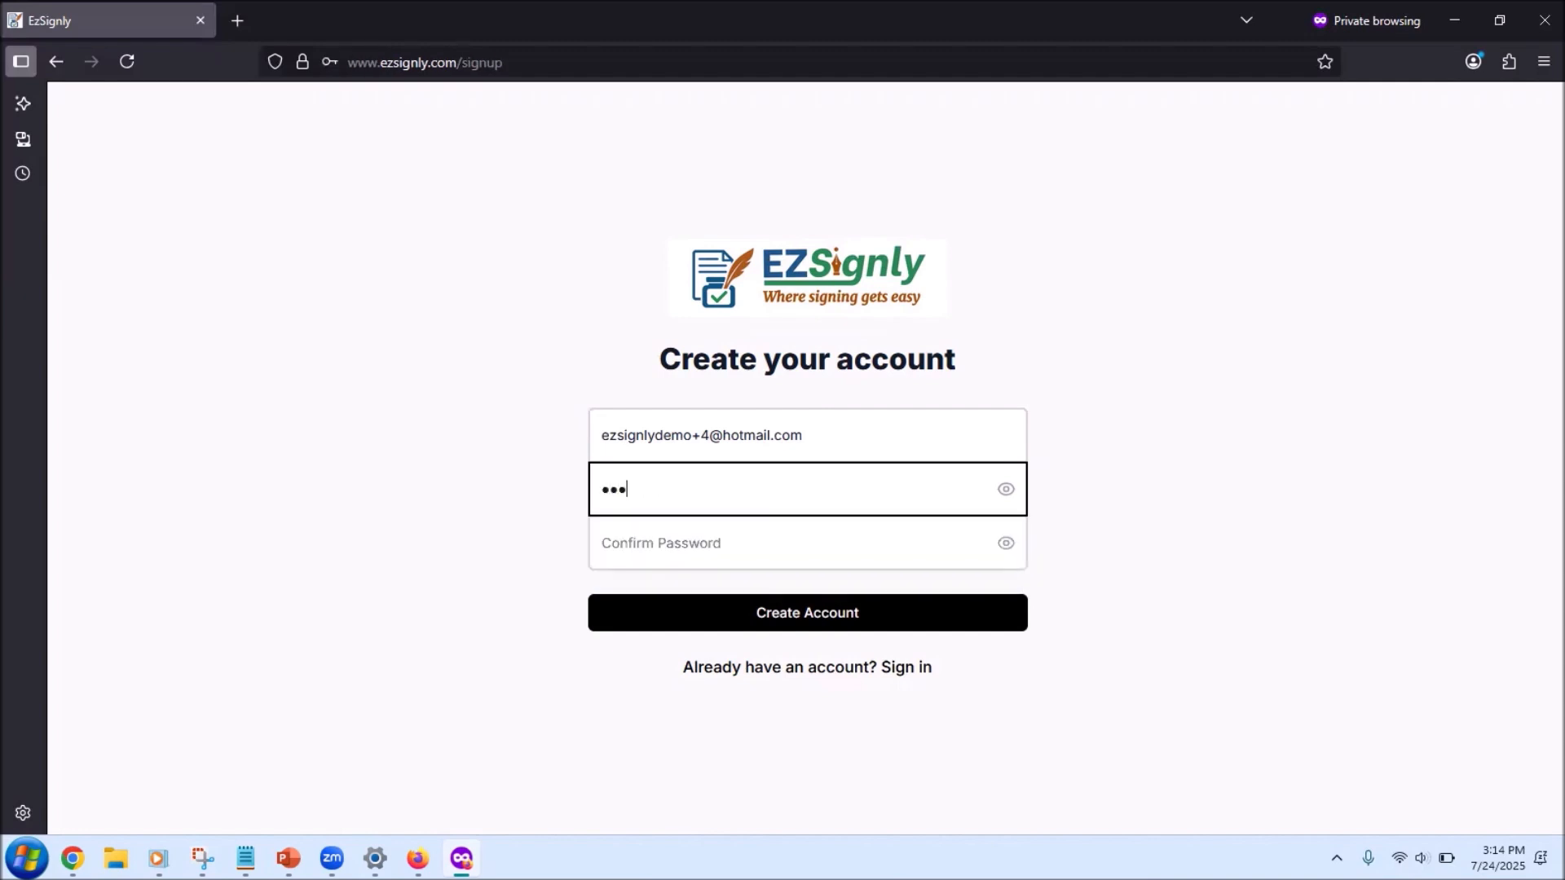
pyautogui.write('••••••••••••')
pyautogui.press('Tab')
pyautogui.write('•••••')
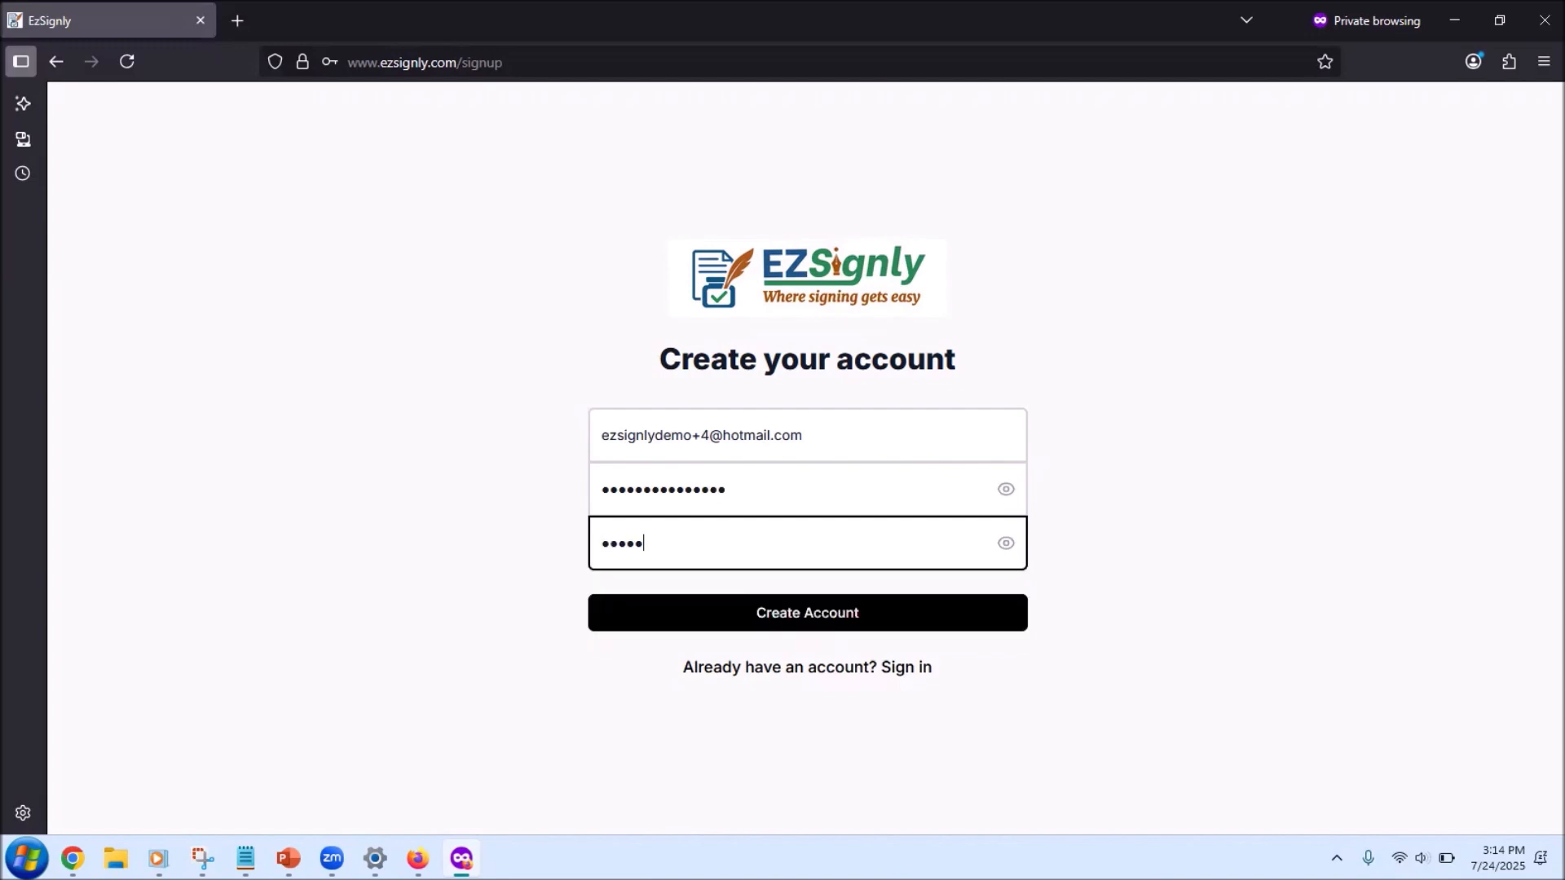
pyautogui.write('••••••••••')
pyautogui.click(911, 610)
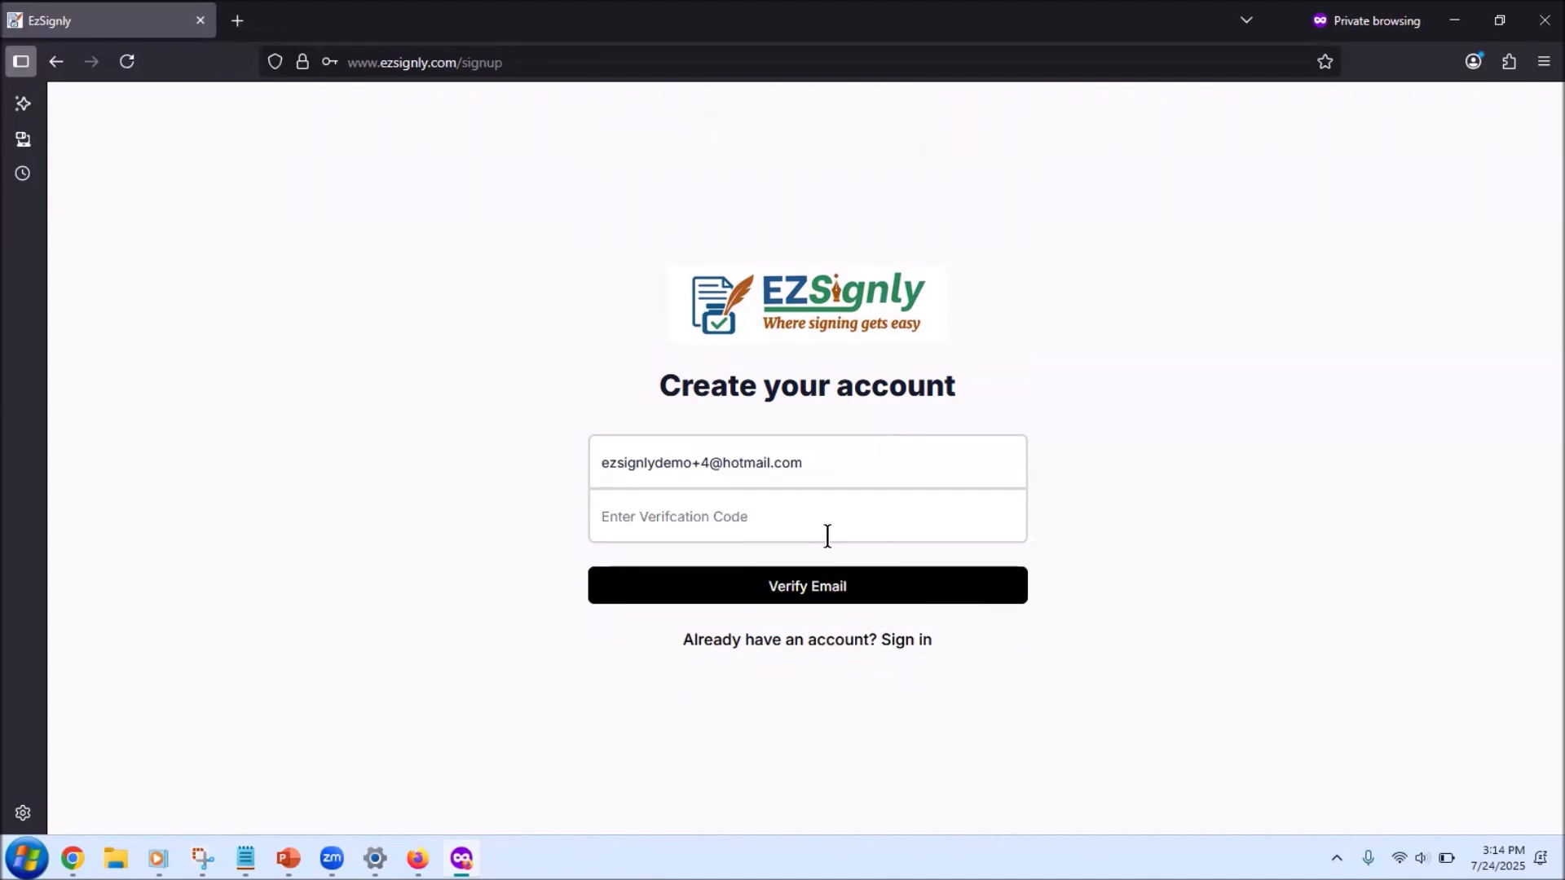
# Get the verification code from the Outlook inbox, enter it in the sign-up form, and verify the email.
pyautogui.click(73, 858)
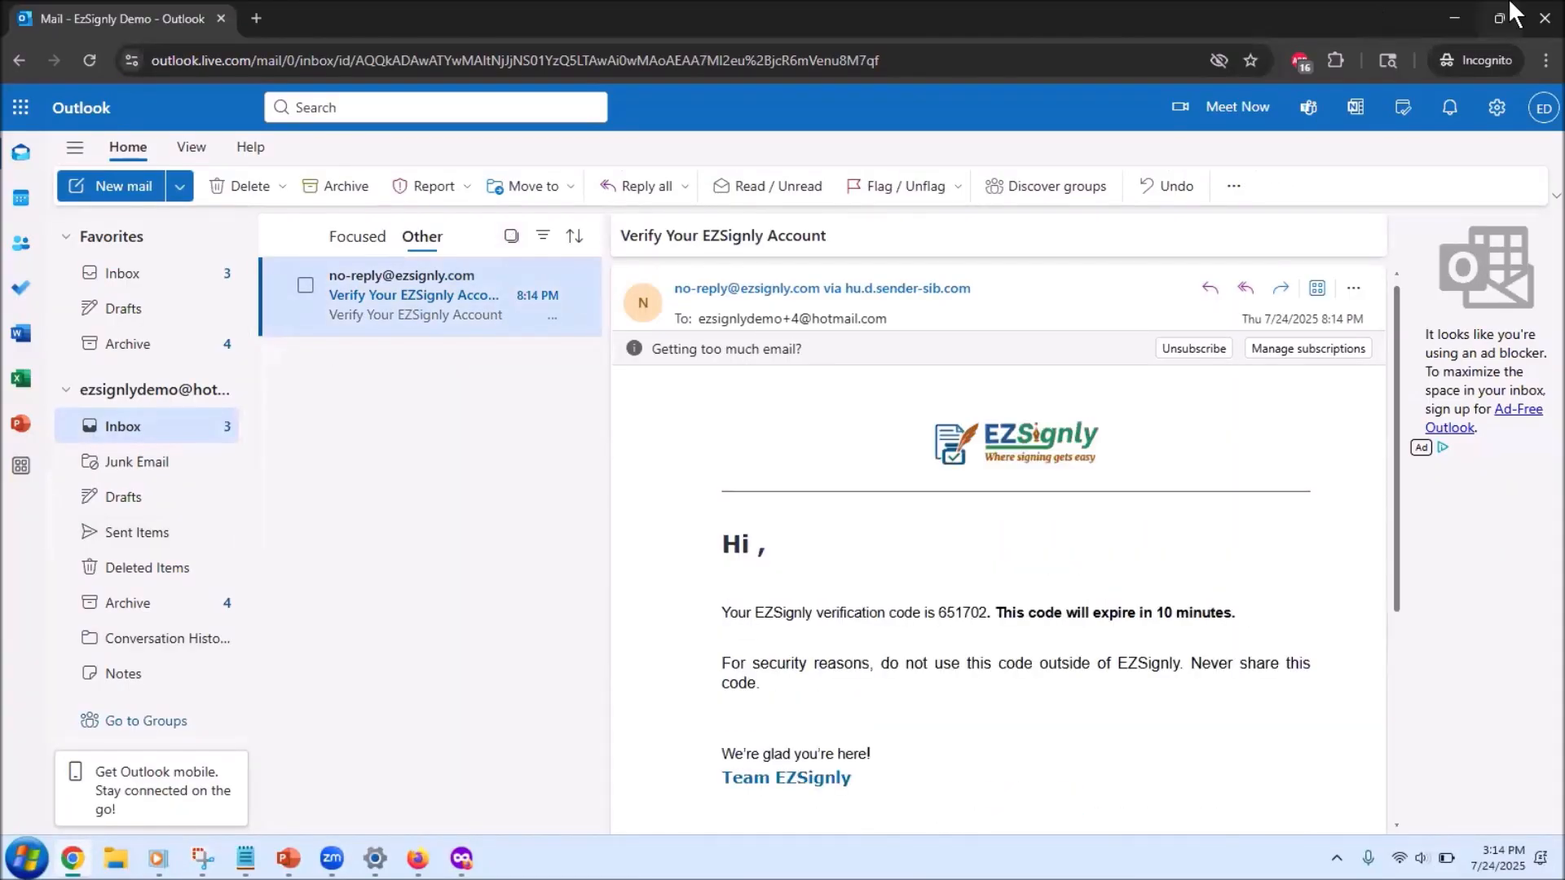
pyautogui.click(1455, 18)
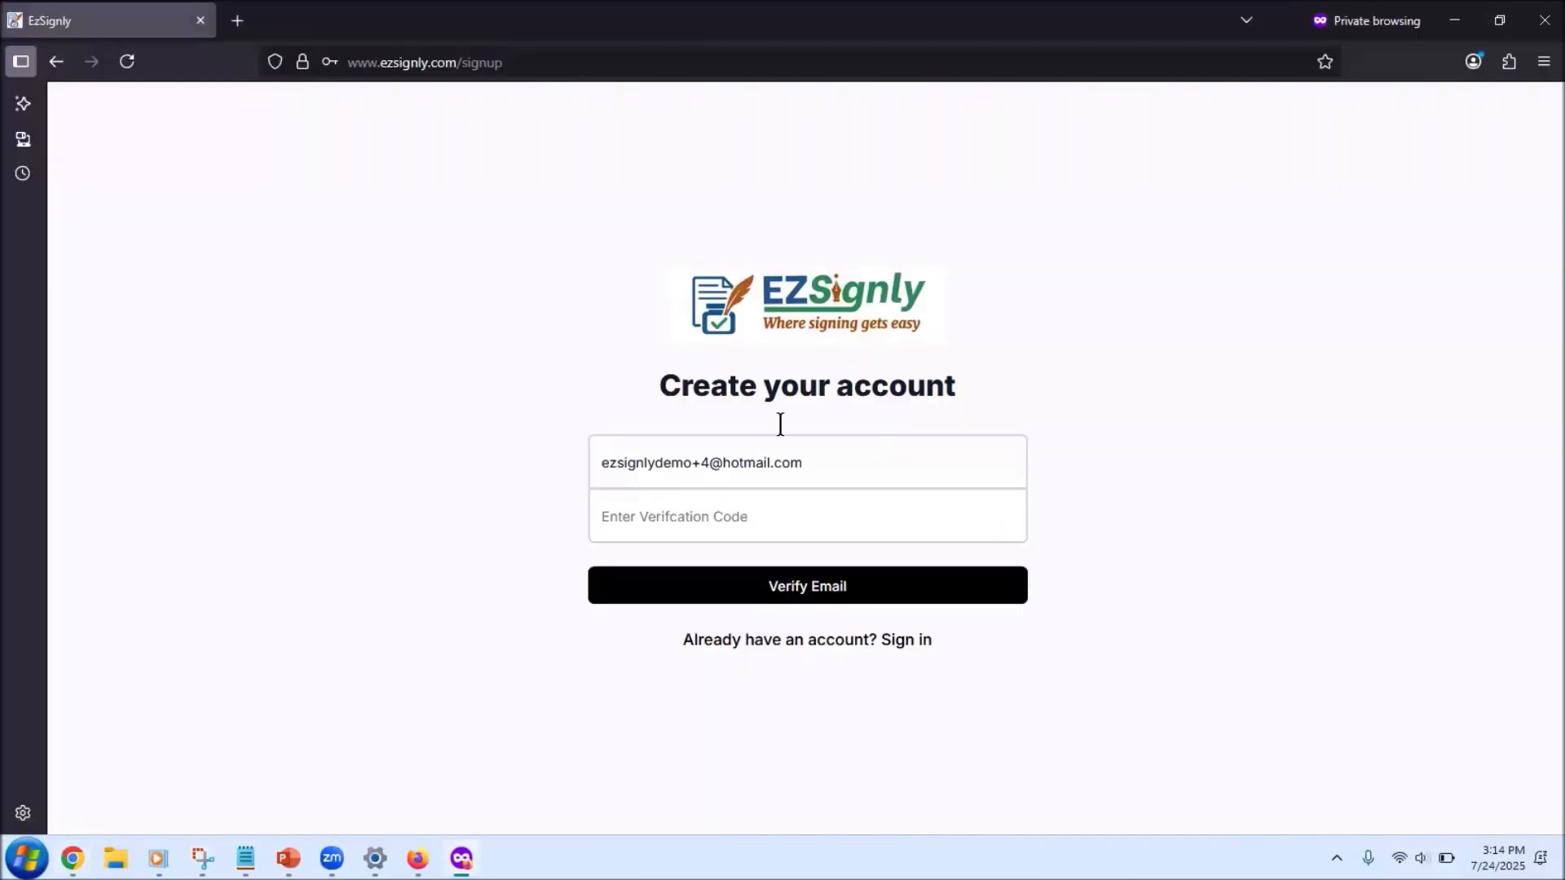
pyautogui.click(667, 504)
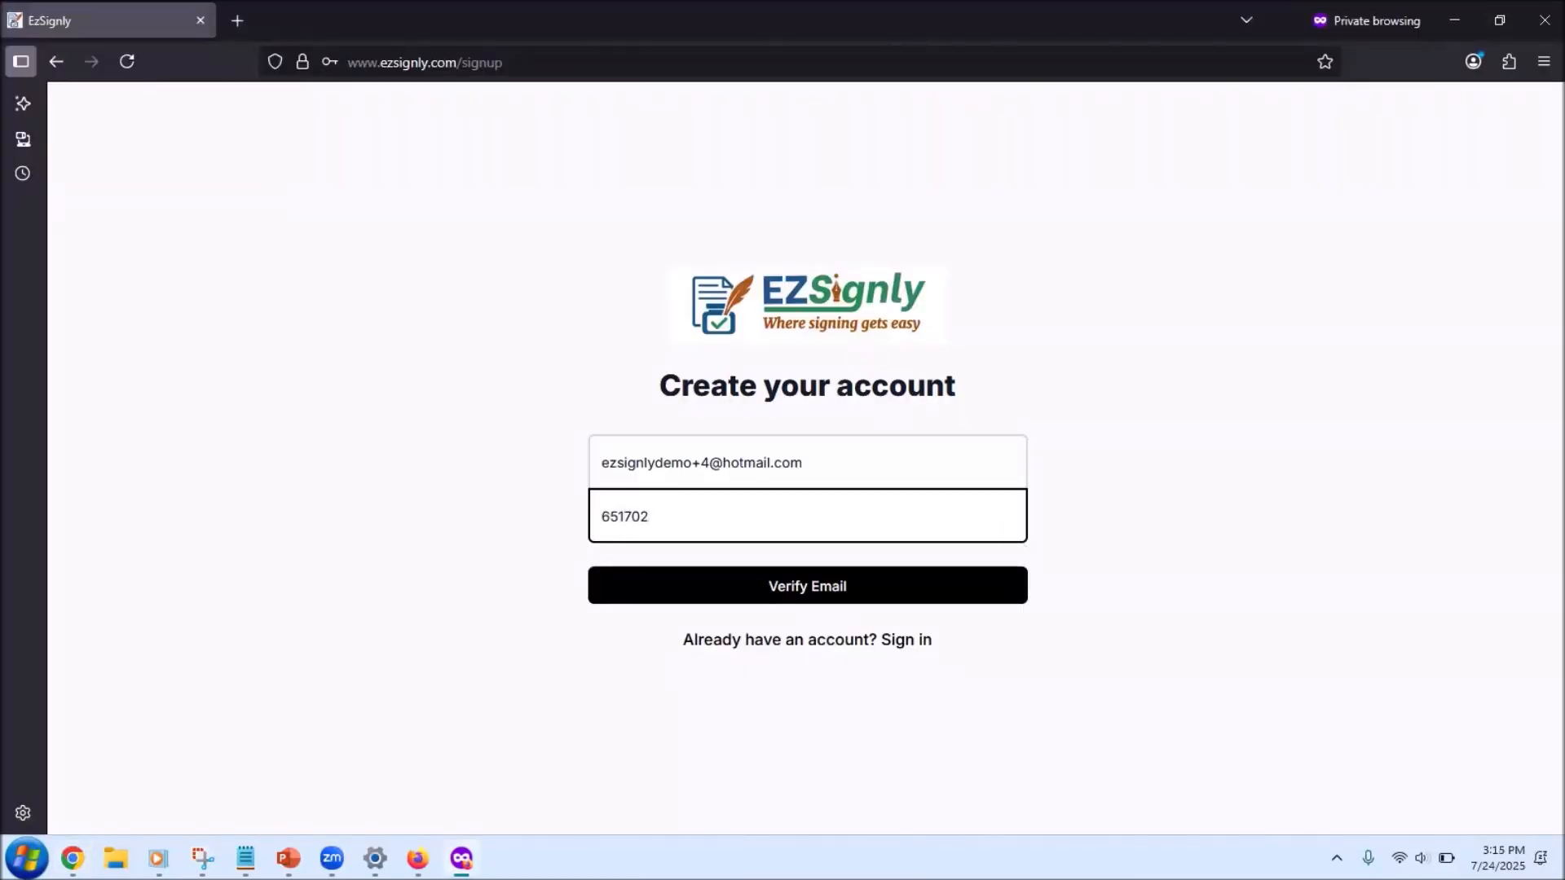
pyautogui.press('Return')
# Sign in to the new account with its email address and password.
pyautogui.click(716, 473)
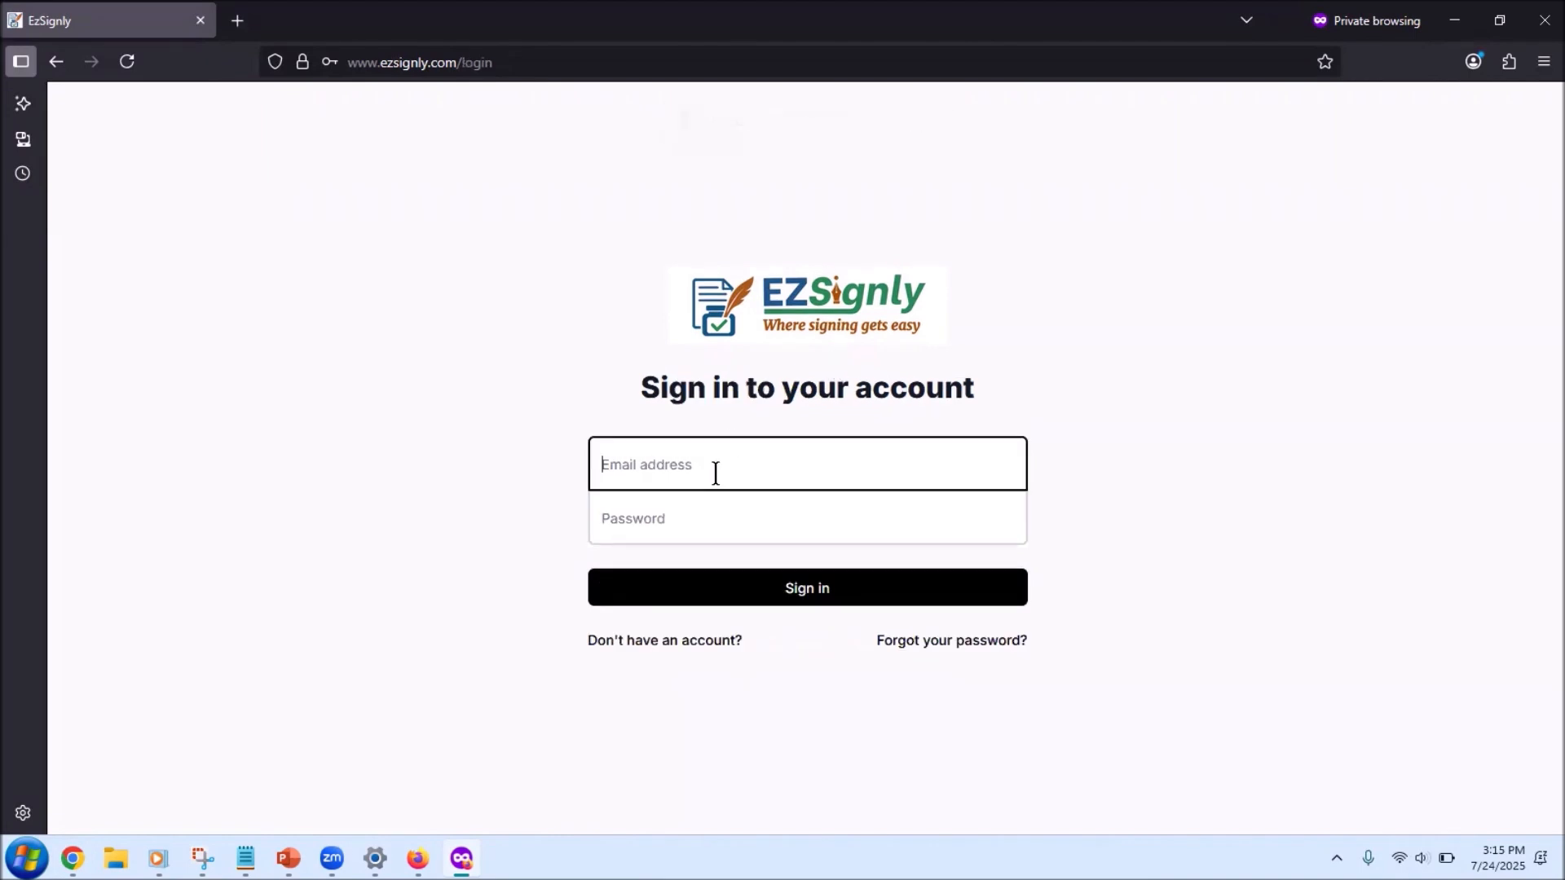
pyautogui.press('Tab')
pyautogui.write('••••••••')
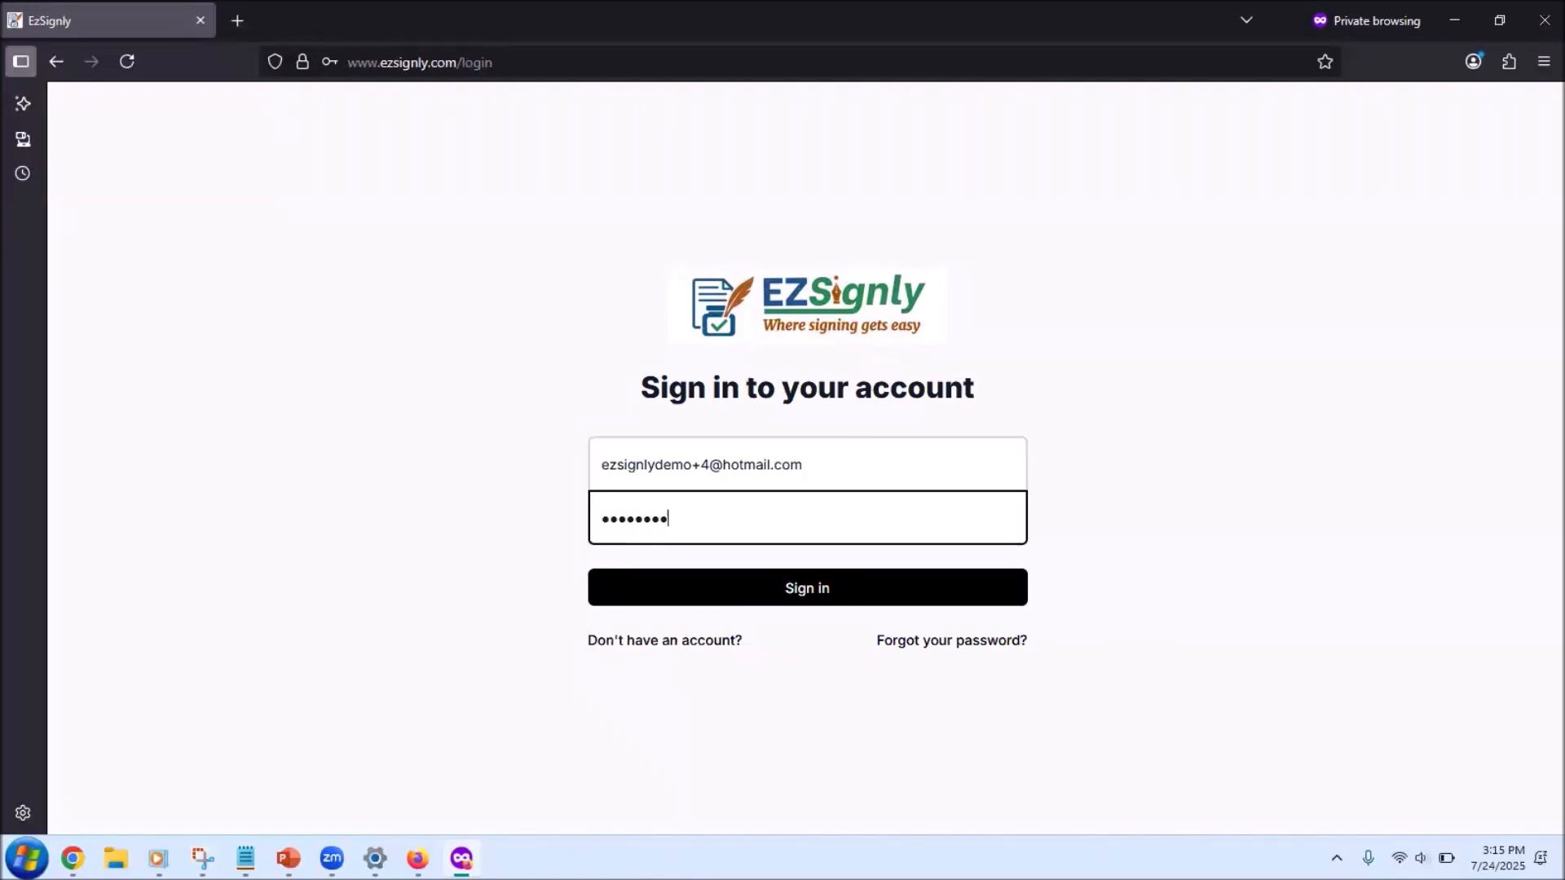
pyautogui.write('•••••••')
pyautogui.press('Return')
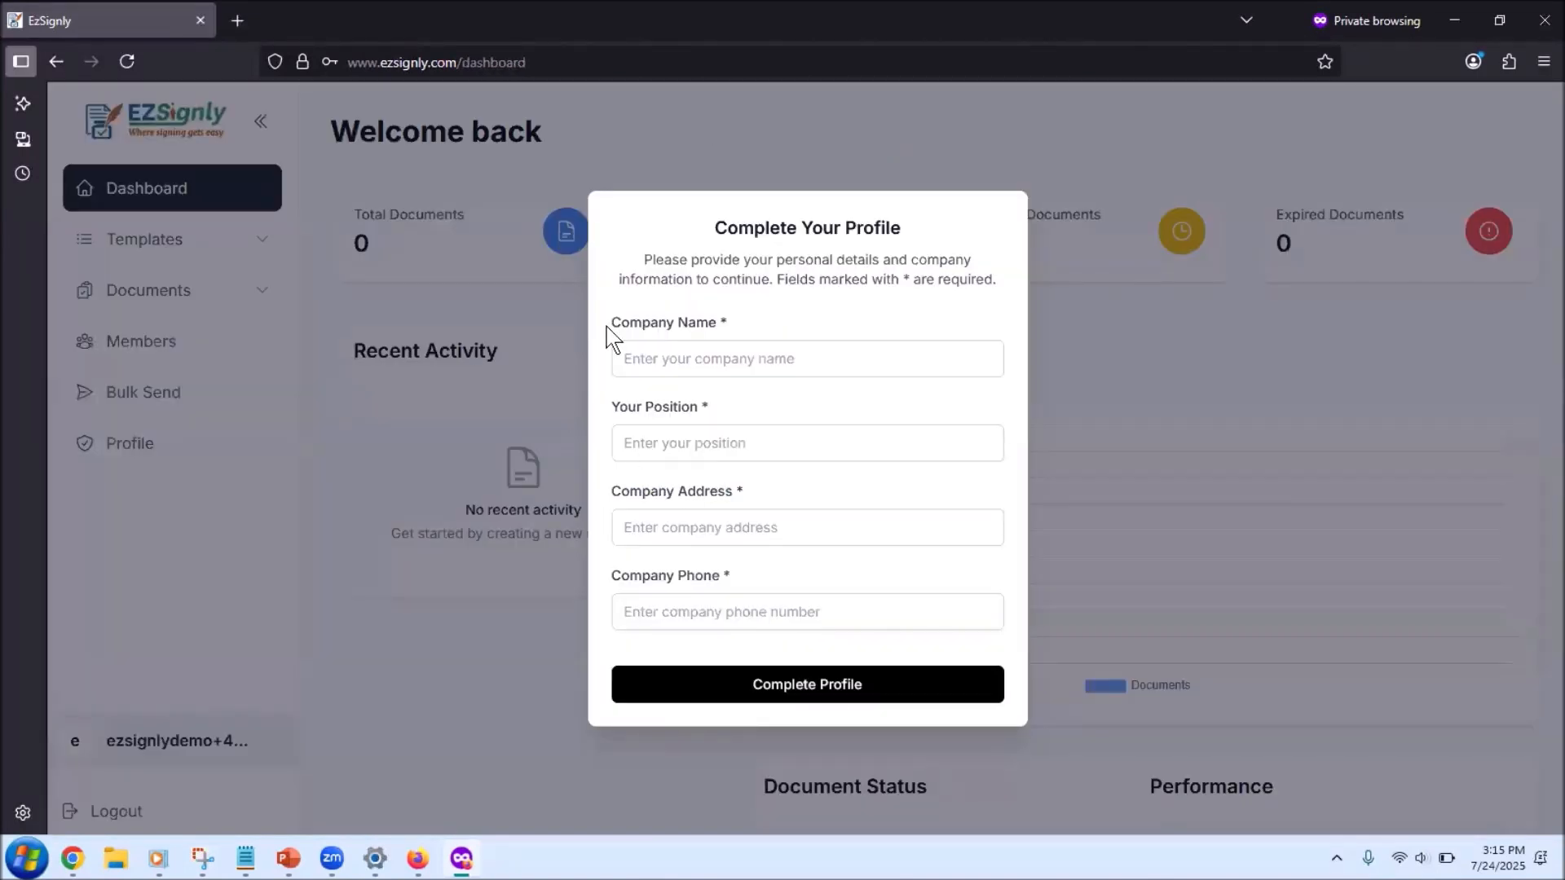
# Fill in the profile with company name "EzSignly Demo" and position "demo".
pyautogui.click(664, 361)
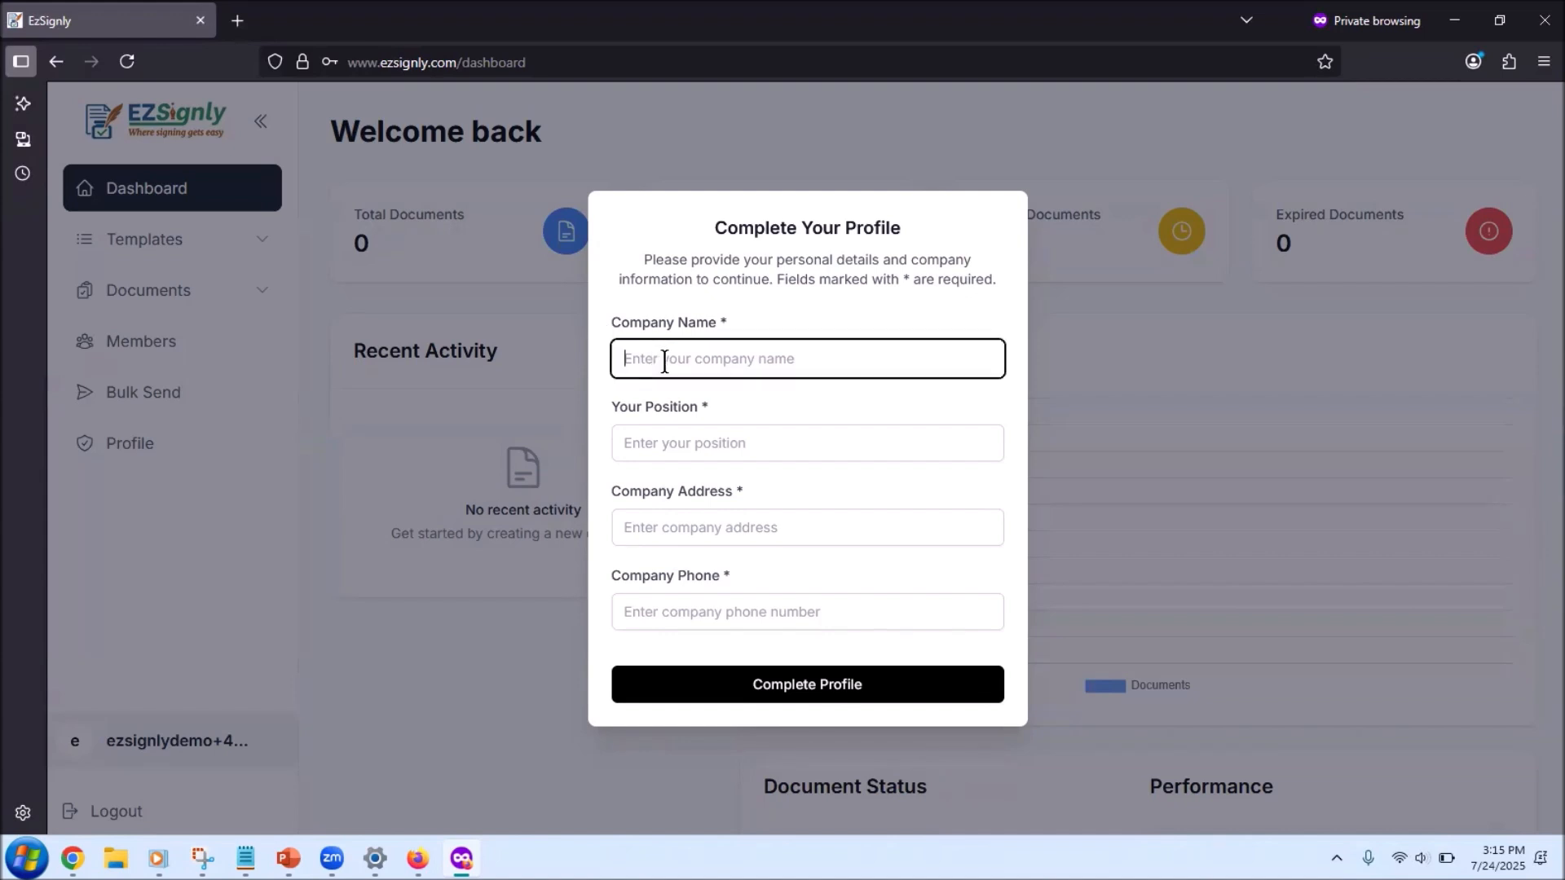
pyautogui.write('EzSignly Demo')
pyautogui.press('Tab')
pyautogui.write('demo')
pyautogui.press('Tab')
# Enter the company address and company phone number, and complete the profile.
pyautogui.write('123 Busine')
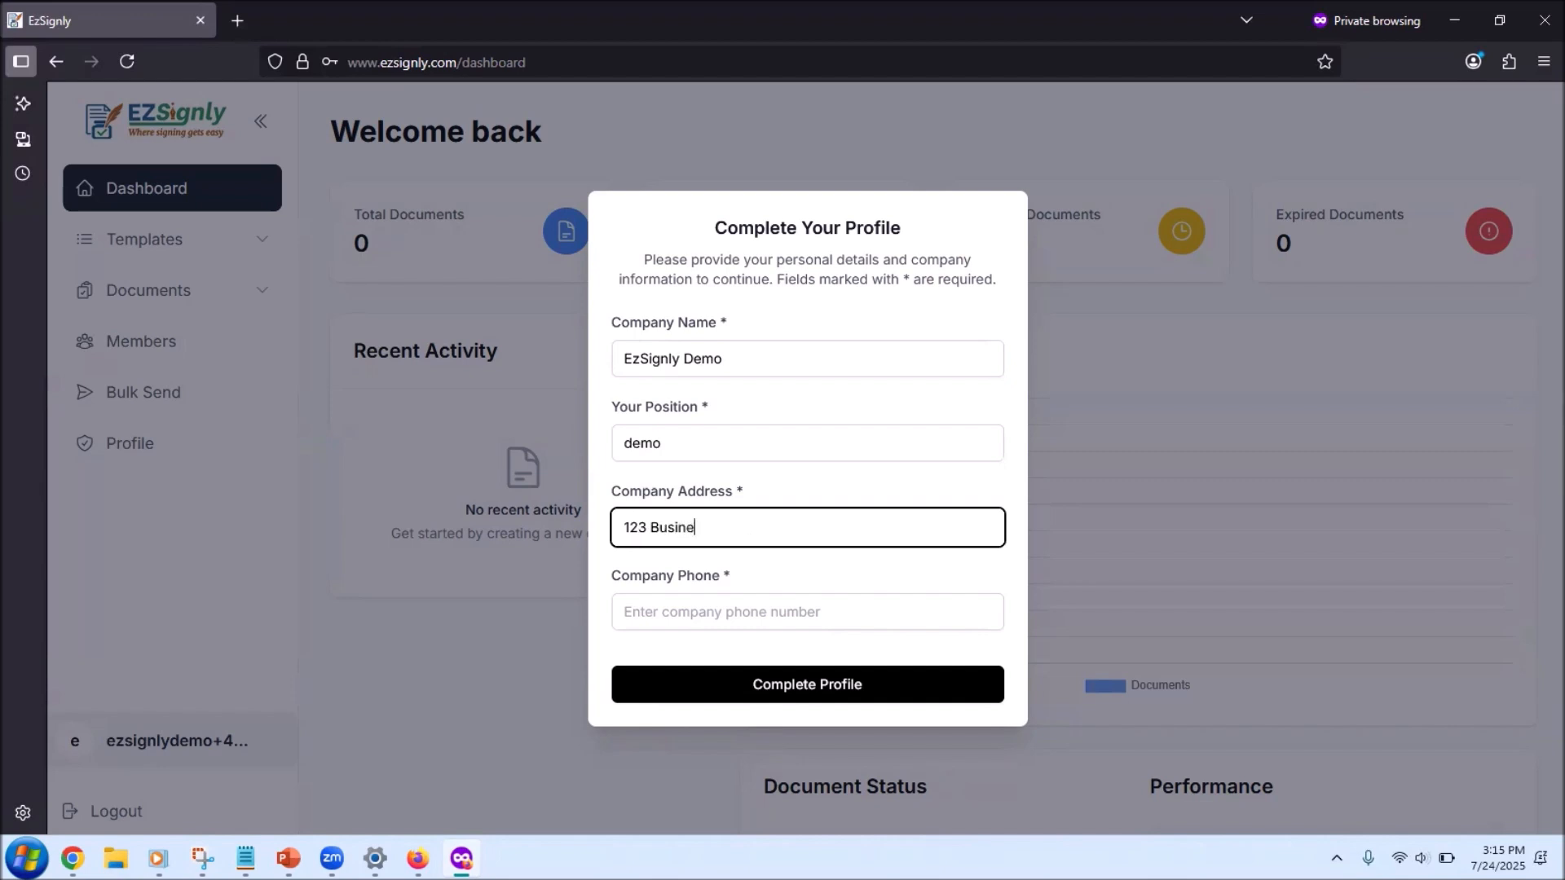
pyautogui.write('ss Ave New York. NY 00000')
pyautogui.press('Tab')
pyautogui.write('222333')
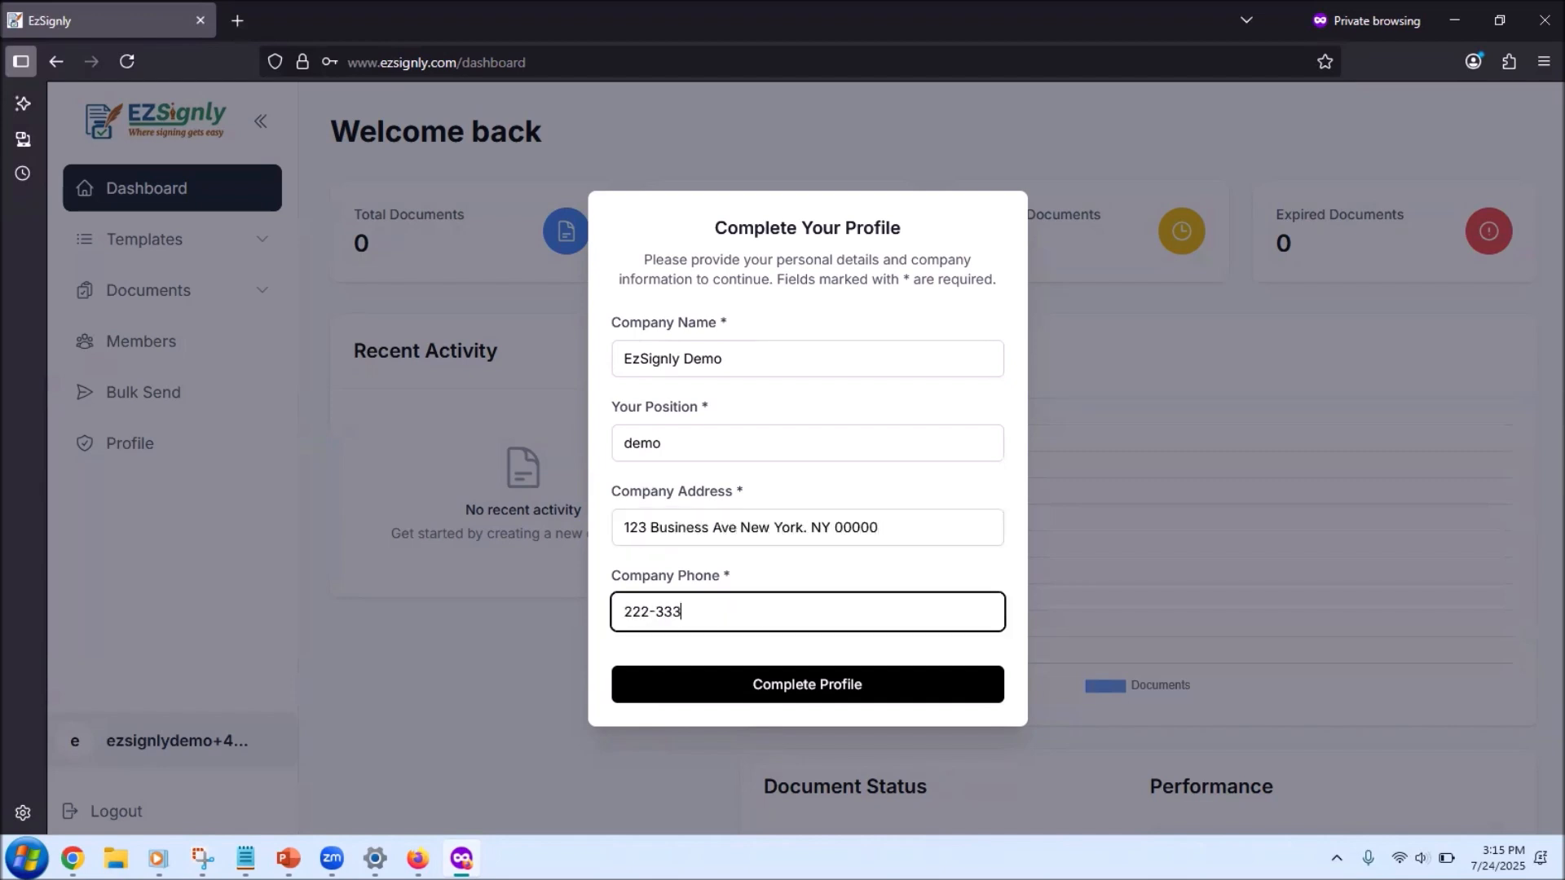
pyautogui.write('4444')
pyautogui.click(891, 681)
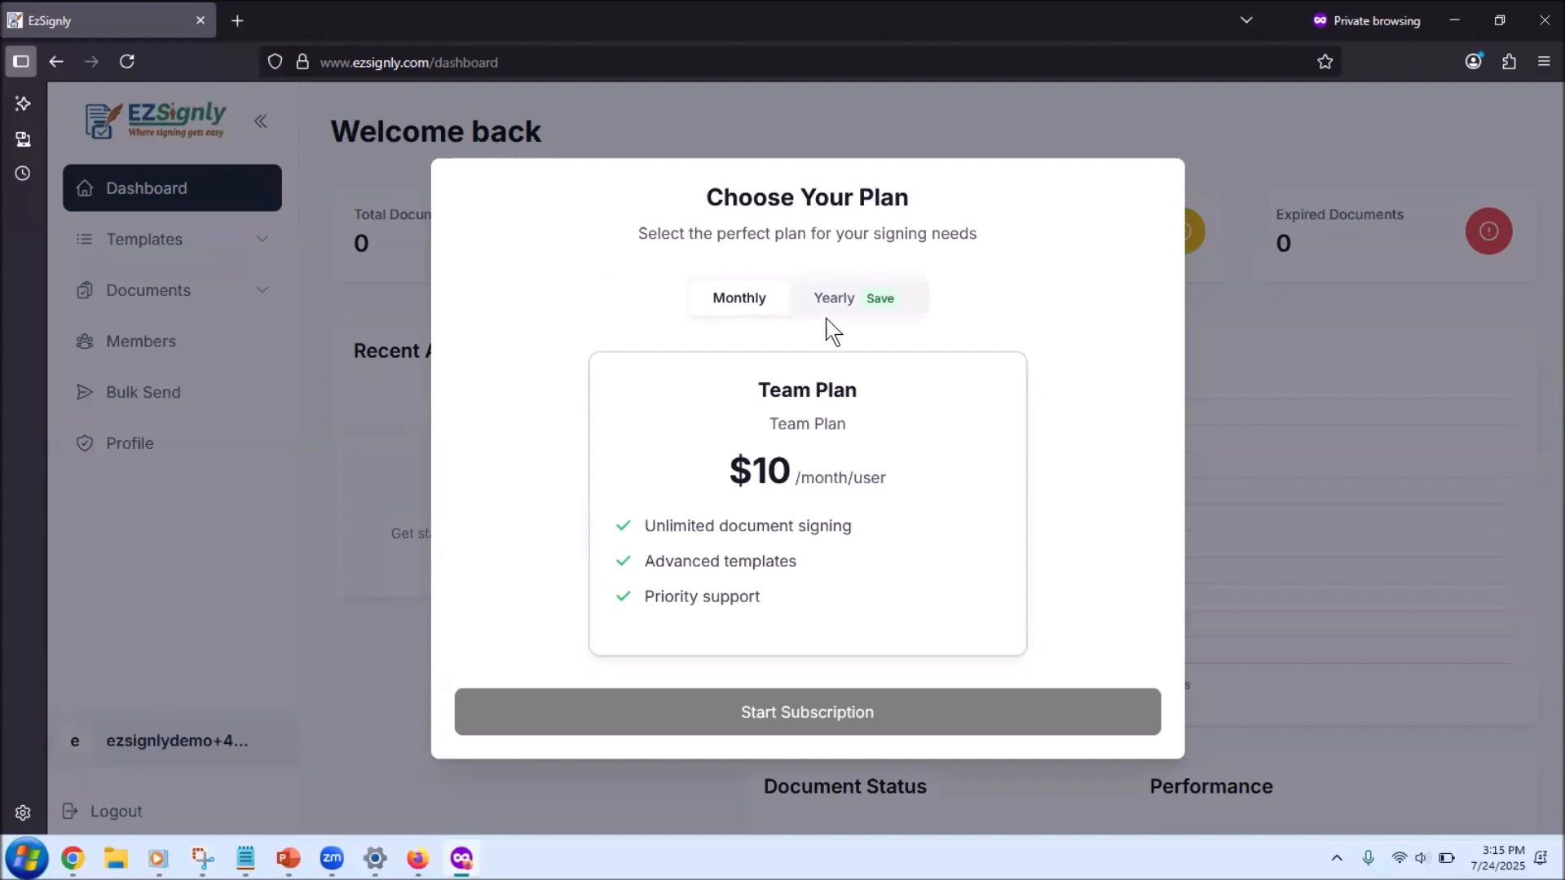
# Compare the monthly and yearly billing options, and start a subscription to the Team Plan with monthly billing.
pyautogui.click(831, 314)
pyautogui.click(736, 301)
pyautogui.click(826, 306)
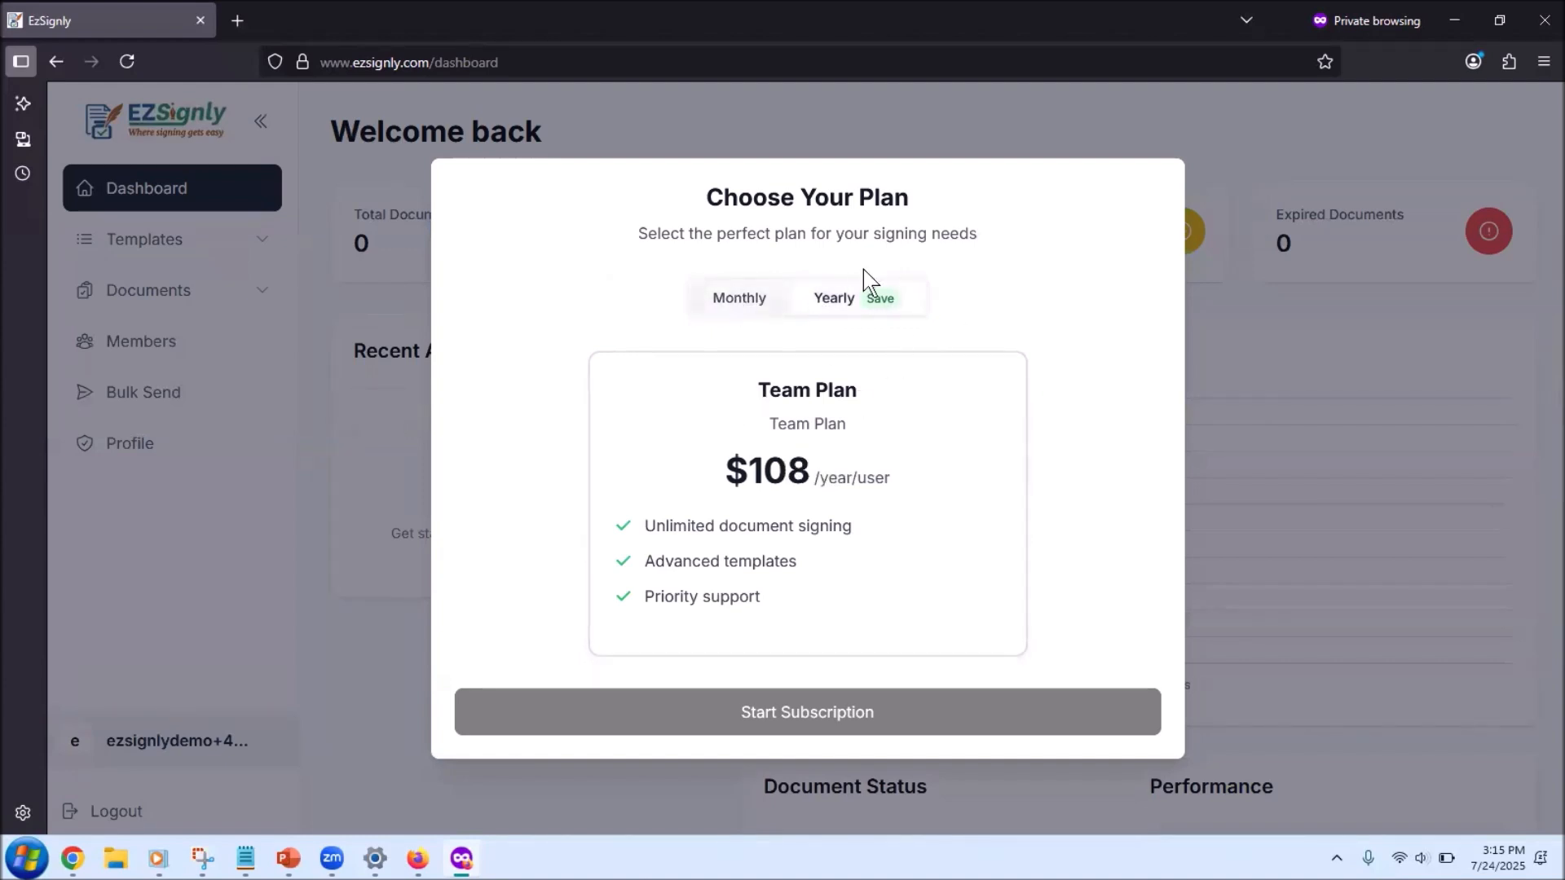
pyautogui.click(739, 306)
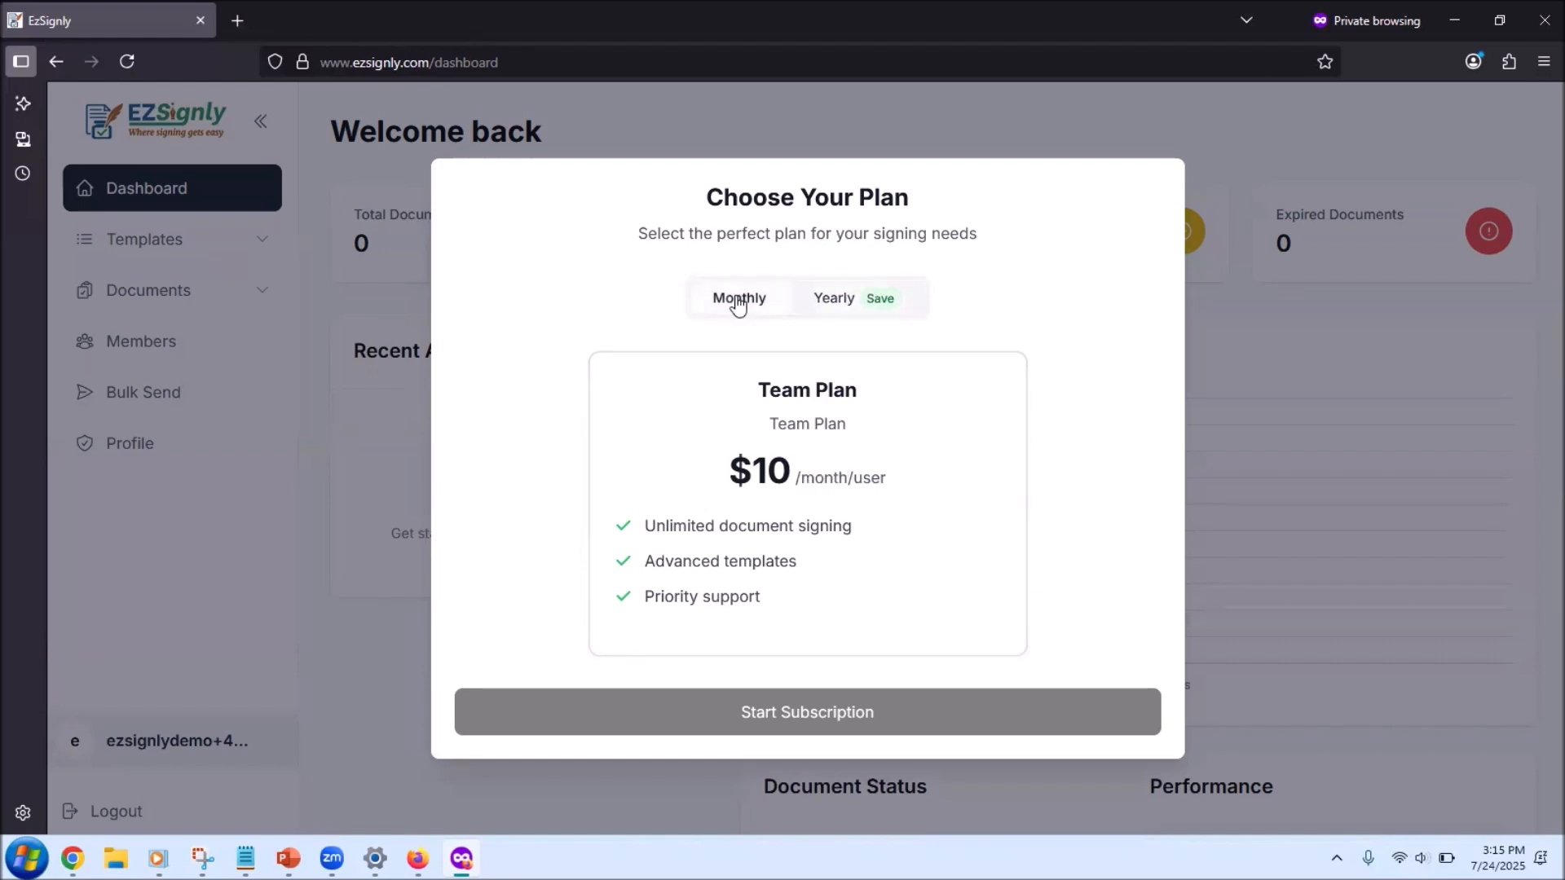
pyautogui.click(838, 474)
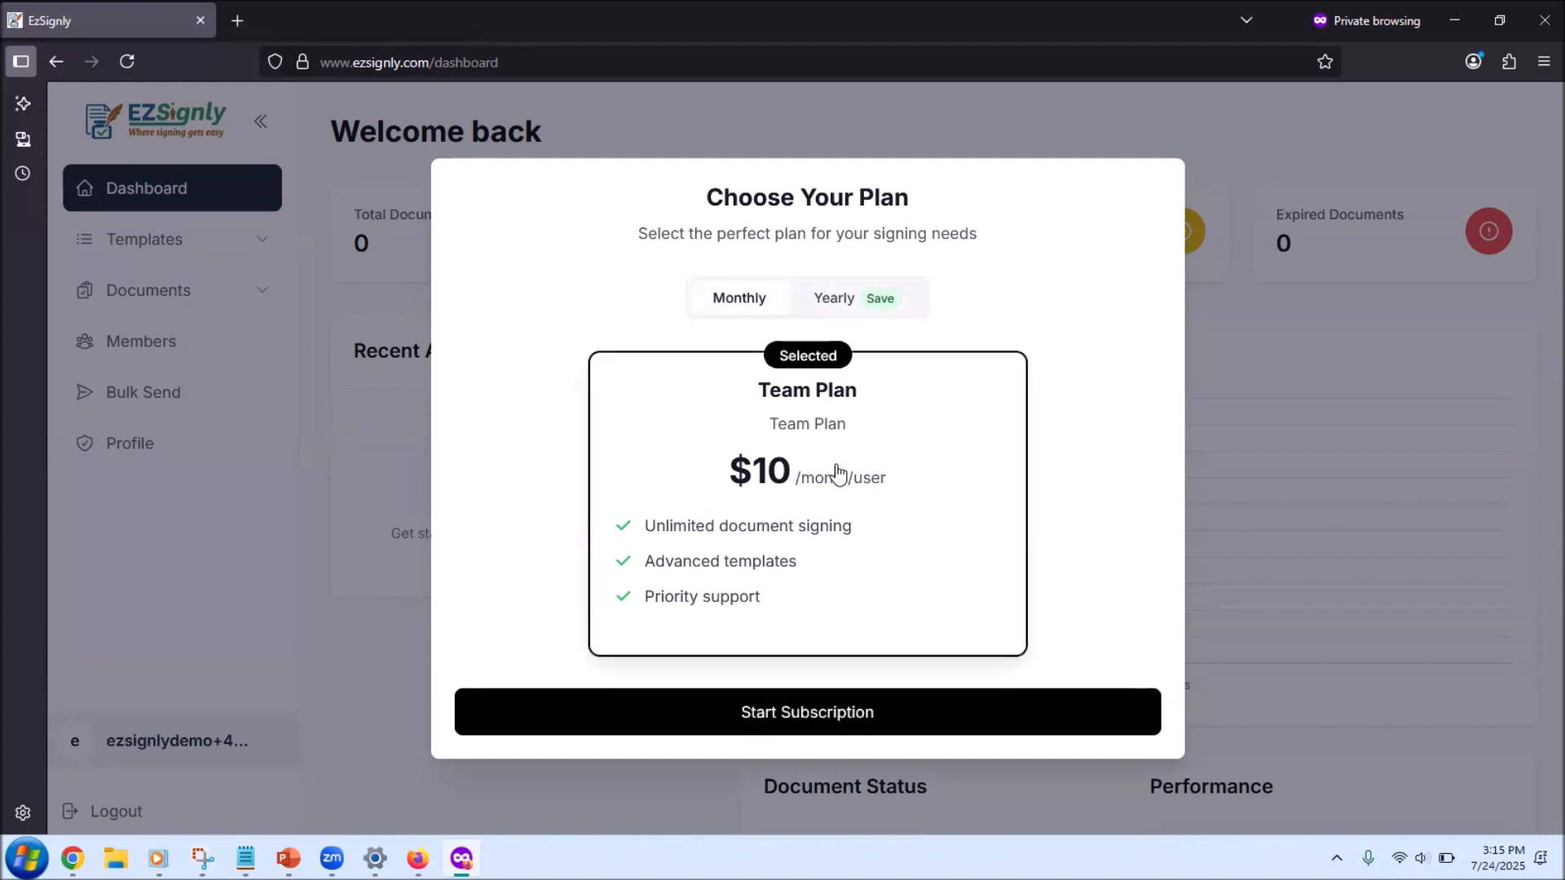
pyautogui.click(789, 724)
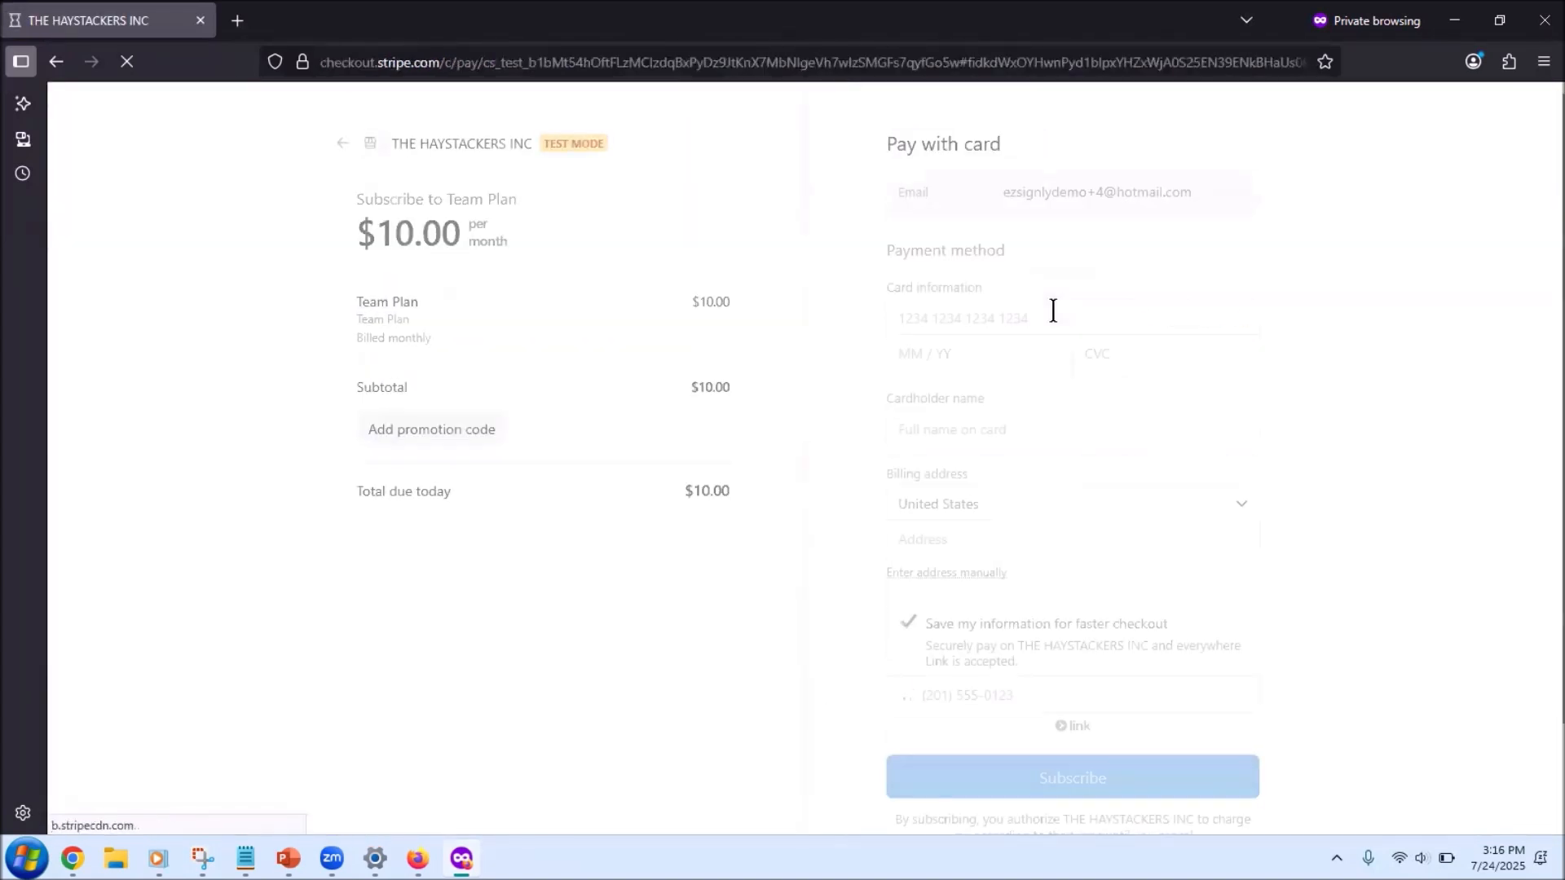
# Pay for the Team Plan subscription by entering the card information, and continue to the dashboard.
pyautogui.click(997, 311)
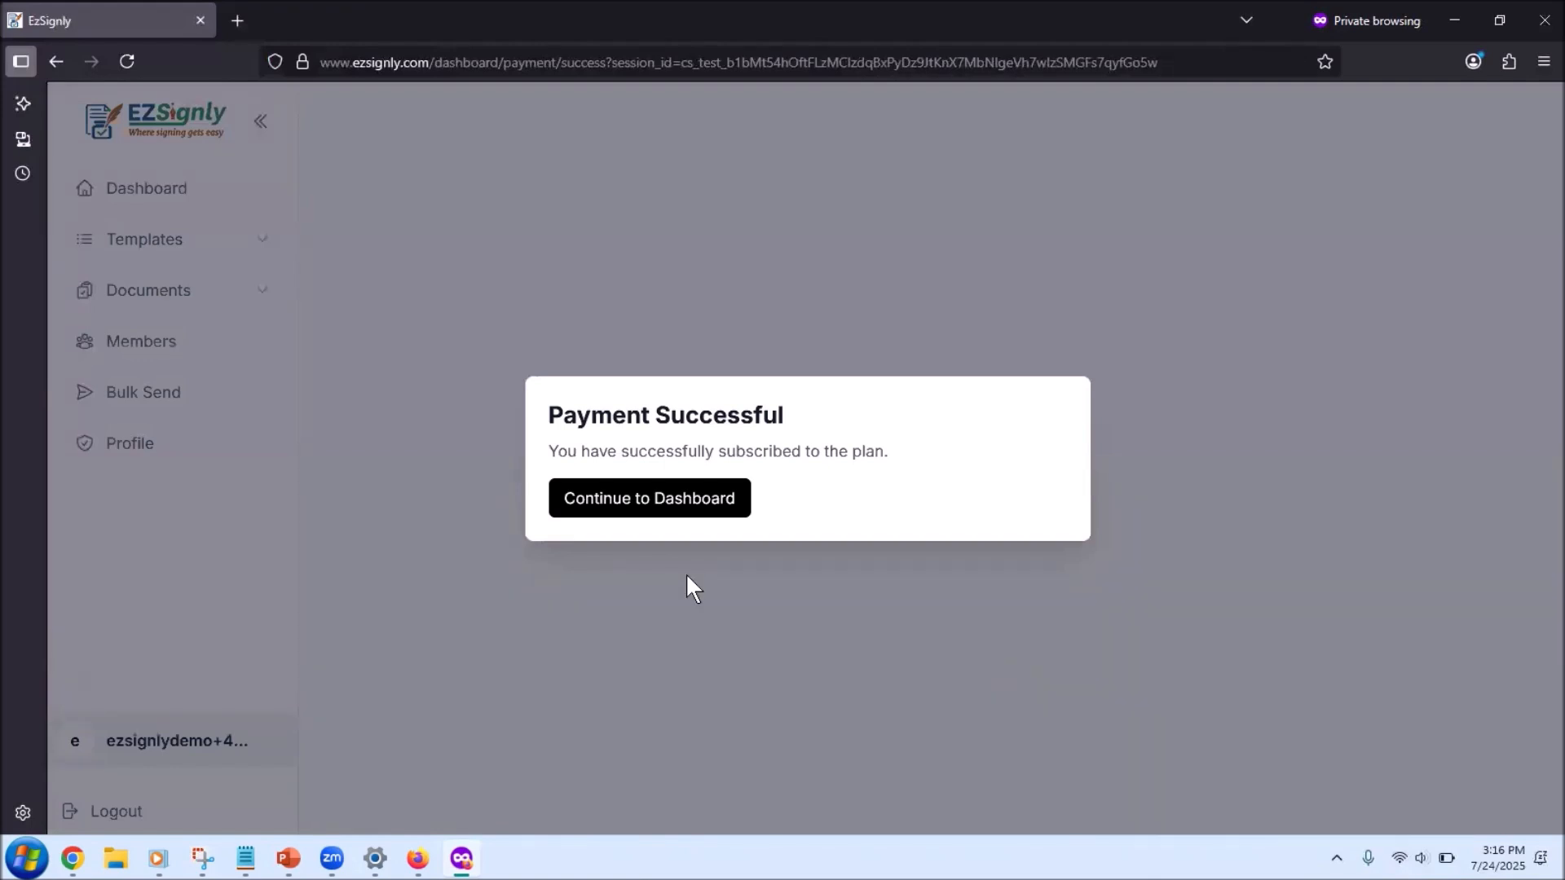
pyautogui.click(643, 505)
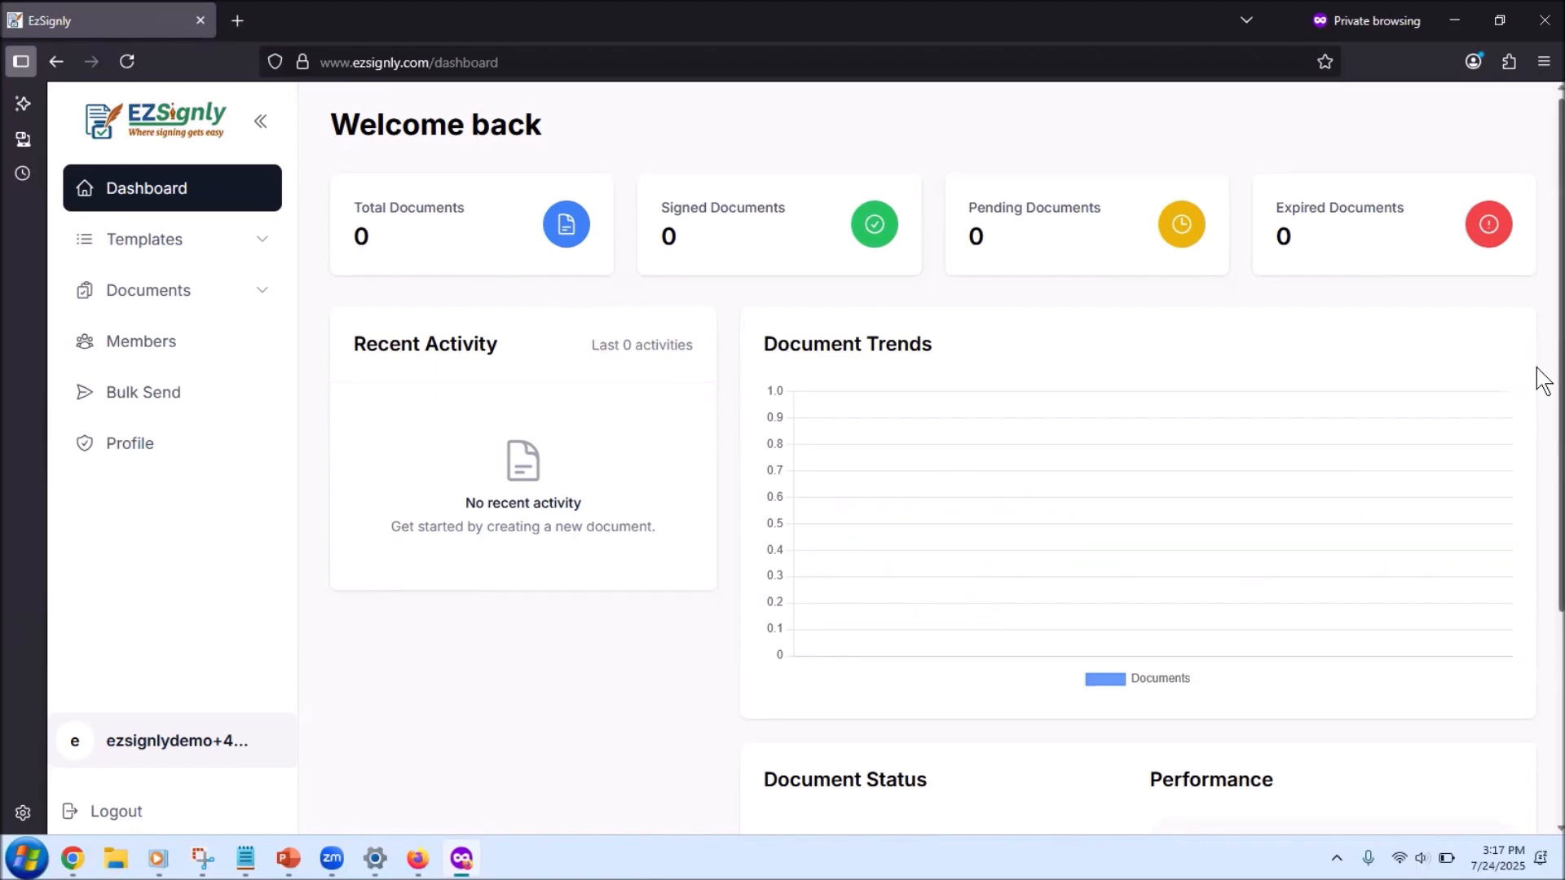
# Review the dashboard's document counts, recent activity, trends, document status and performance sections.
pyautogui.scroll(-3, 1543, 568)
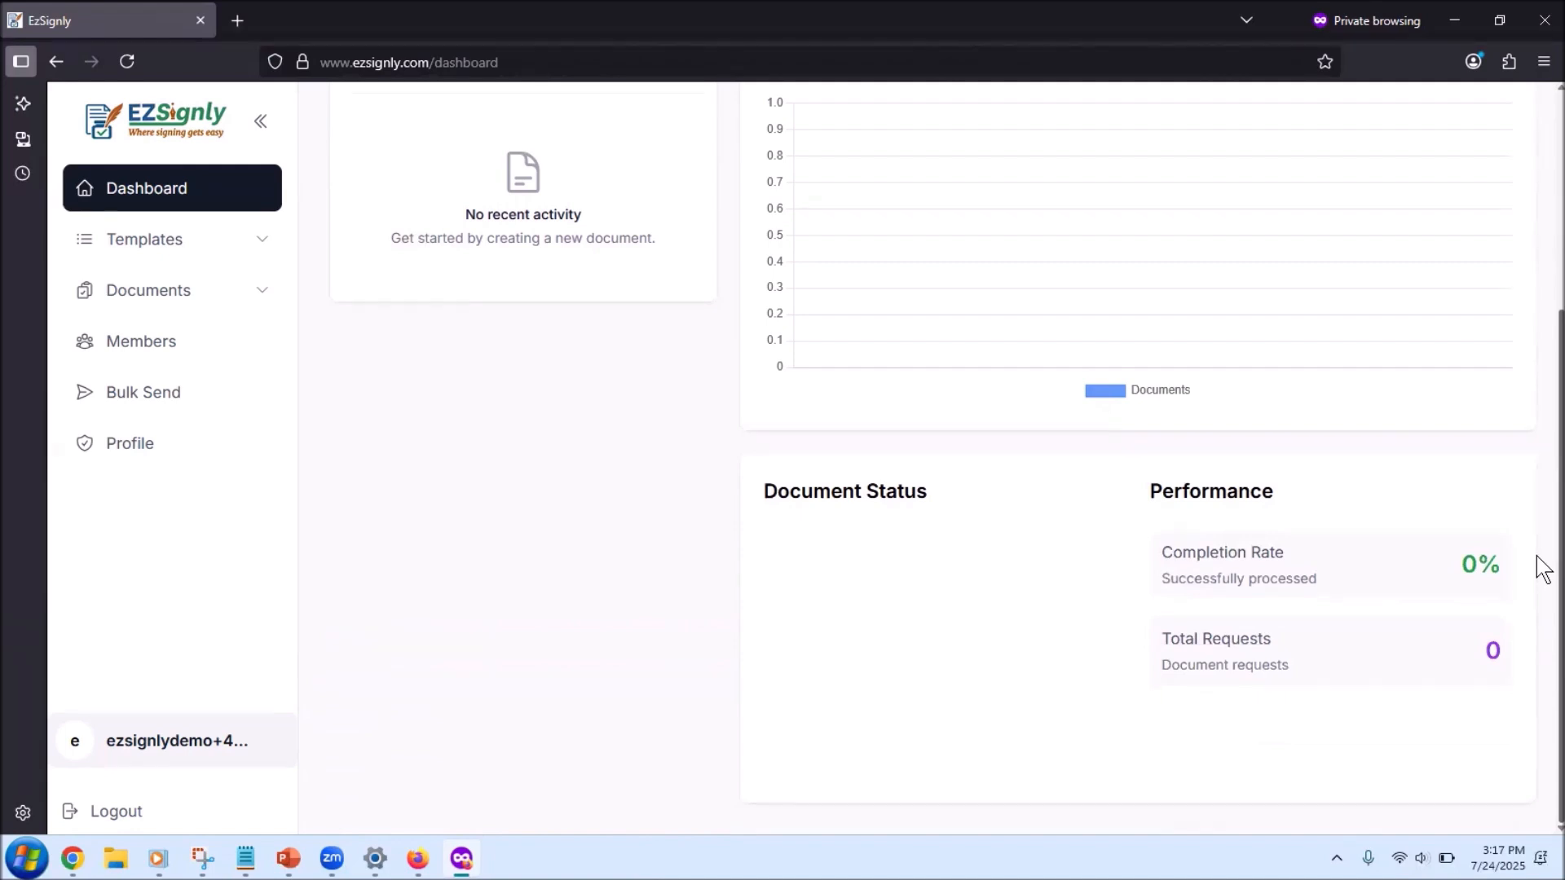
pyautogui.scroll(1, 1540, 563)
pyautogui.scroll(5, 1540, 548)
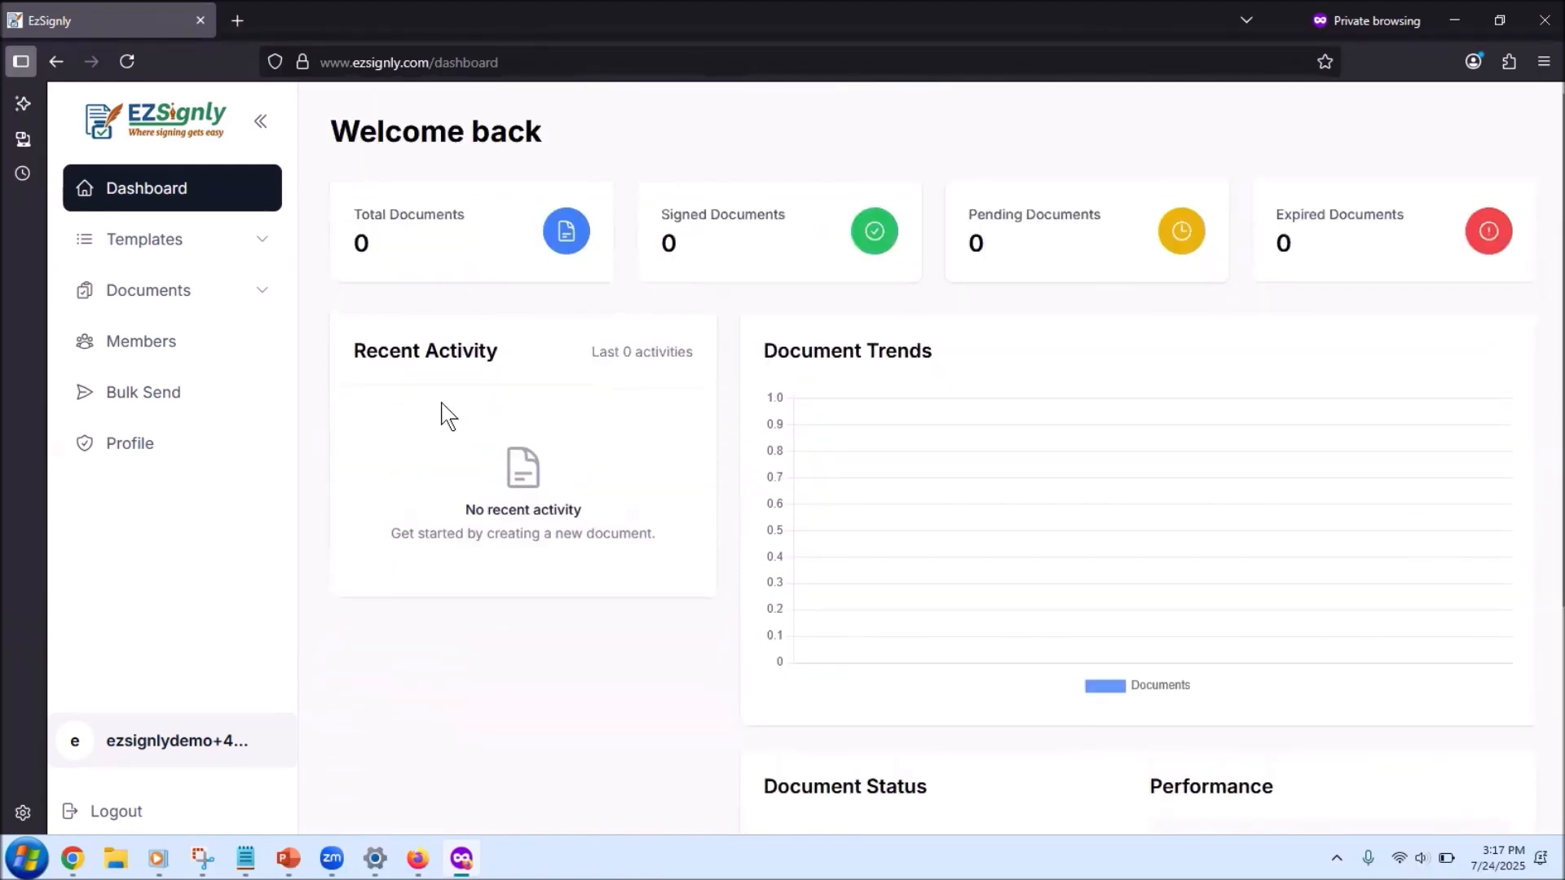
# Open the Create New Template form and review its upload, recipient and email settings fields.
pyautogui.click(227, 257)
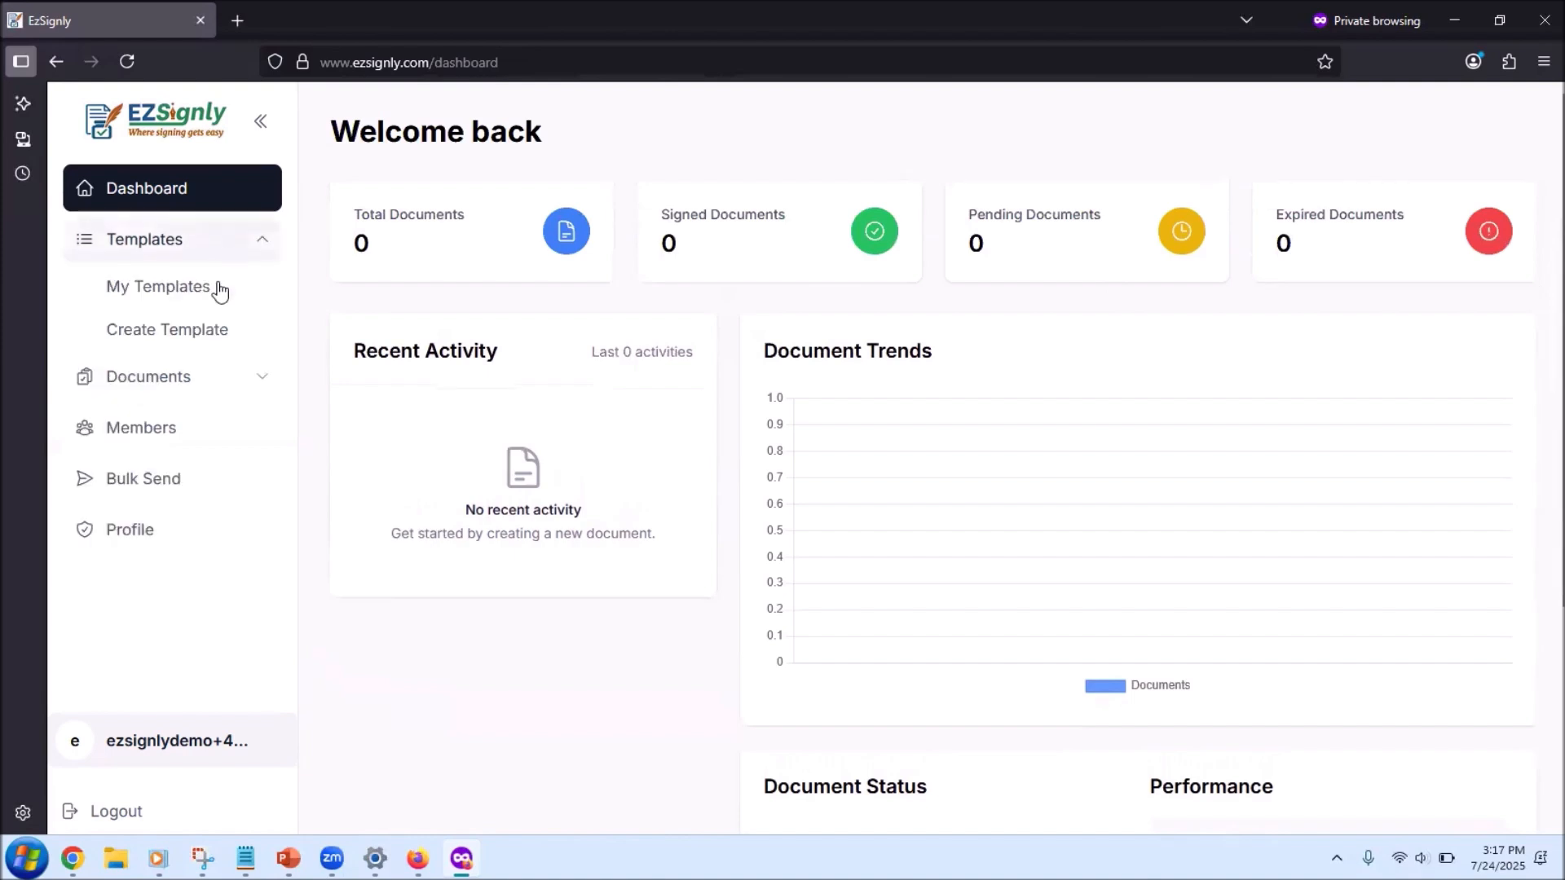
pyautogui.click(217, 330)
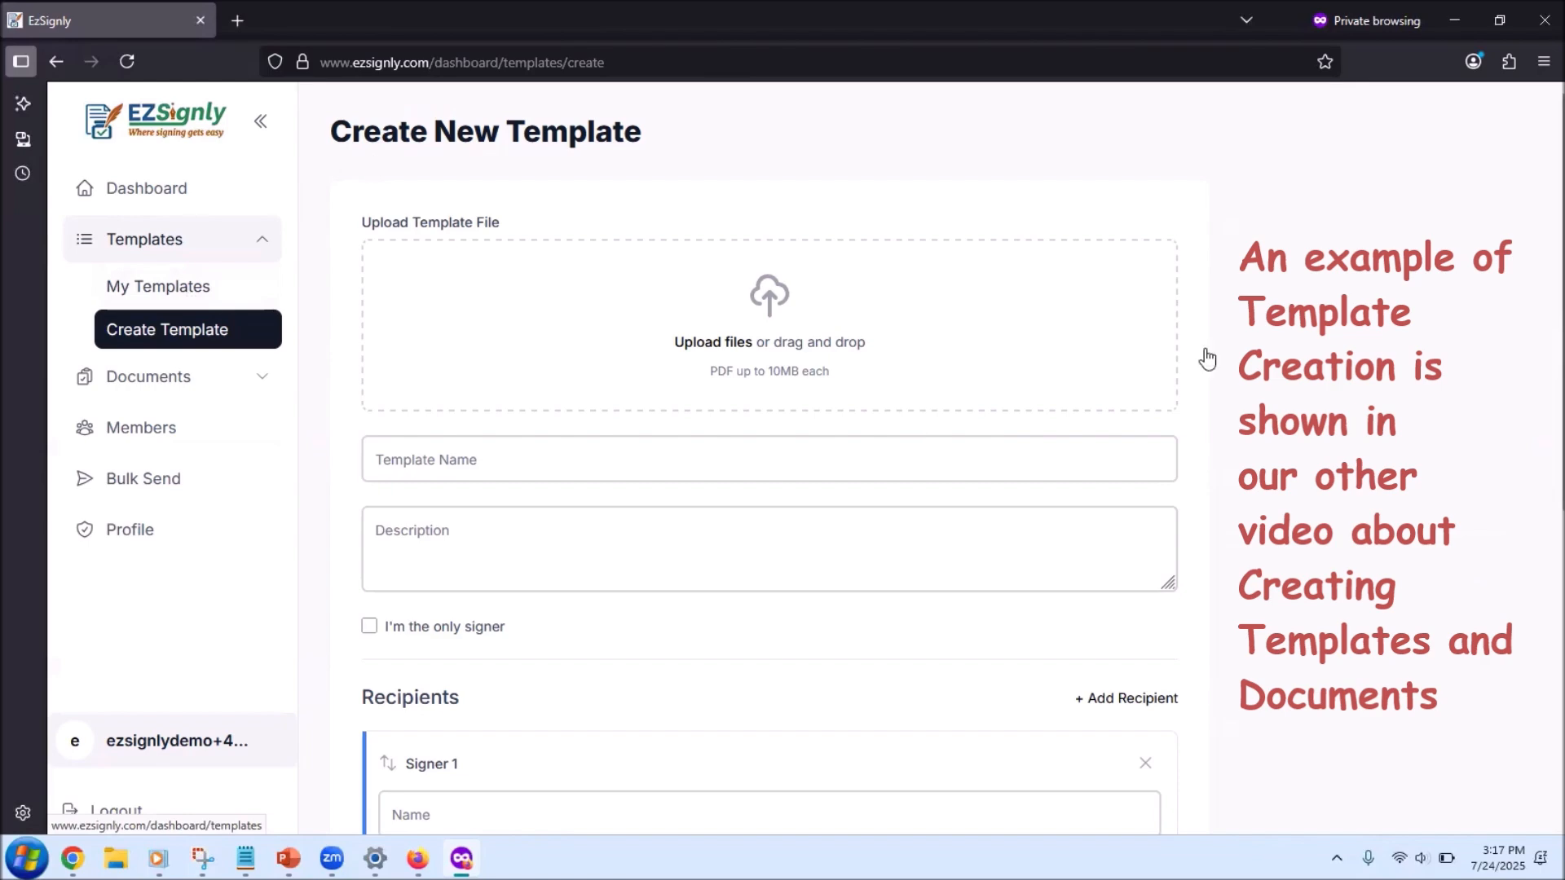
pyautogui.scroll(-6, 1537, 245)
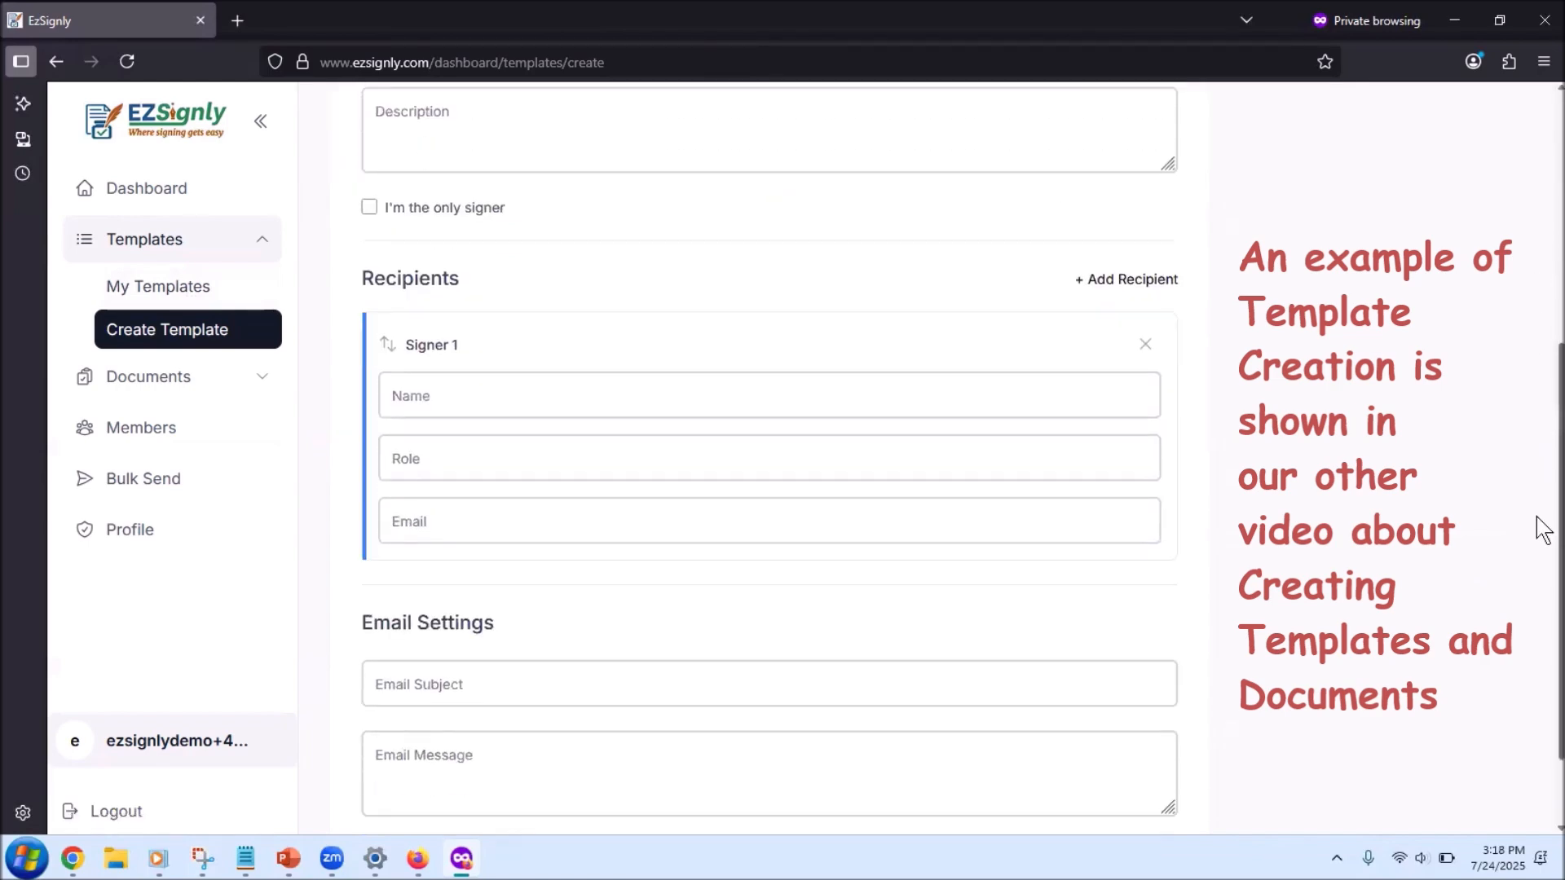
pyautogui.scroll(-1, 1543, 545)
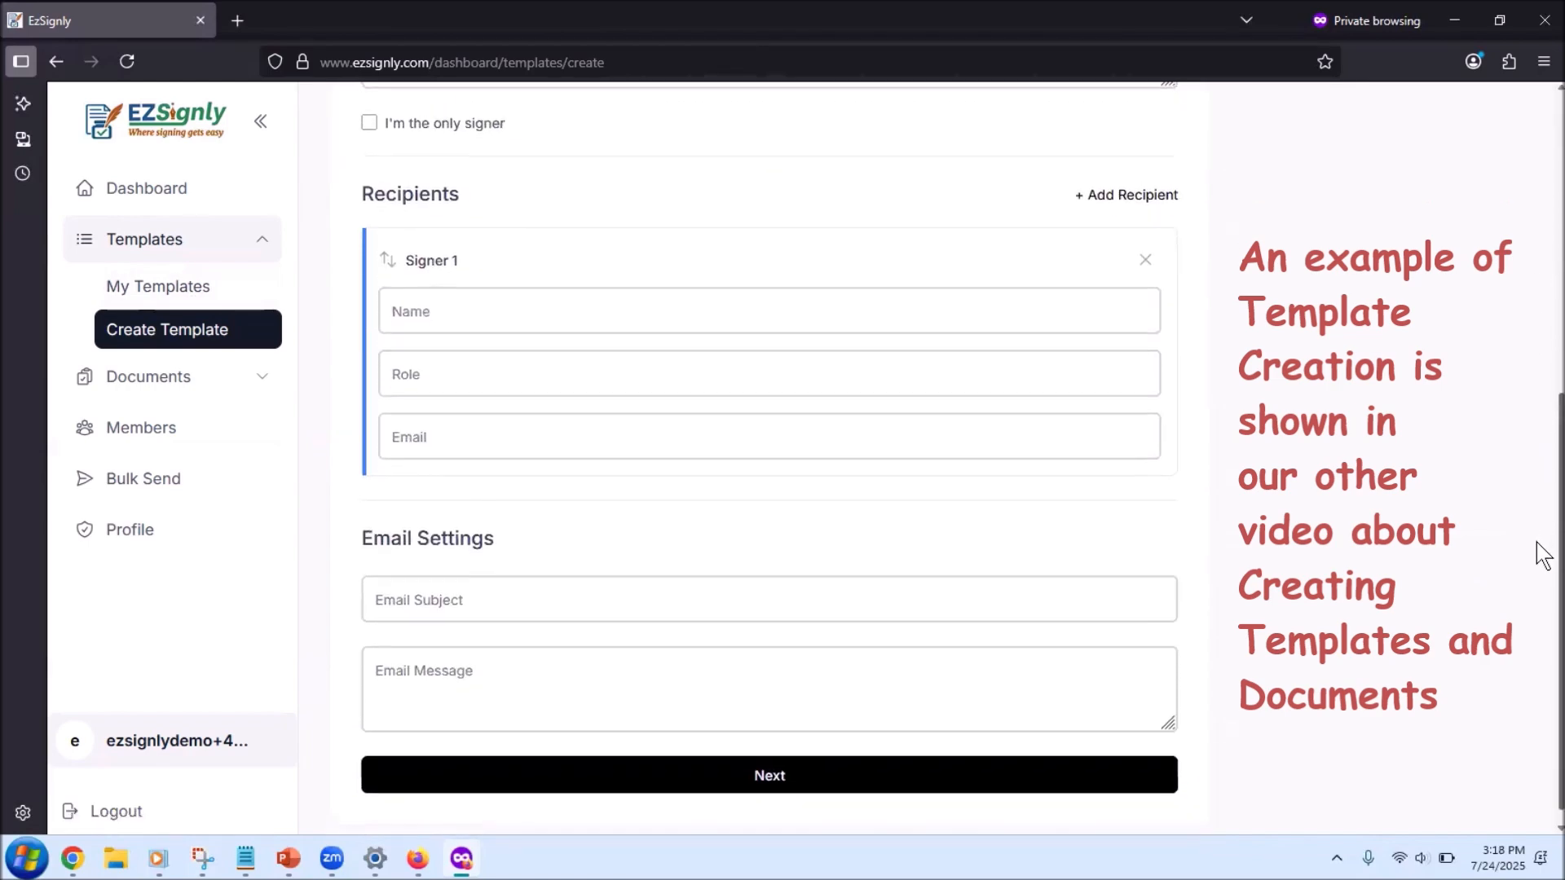
pyautogui.scroll(7, 1543, 506)
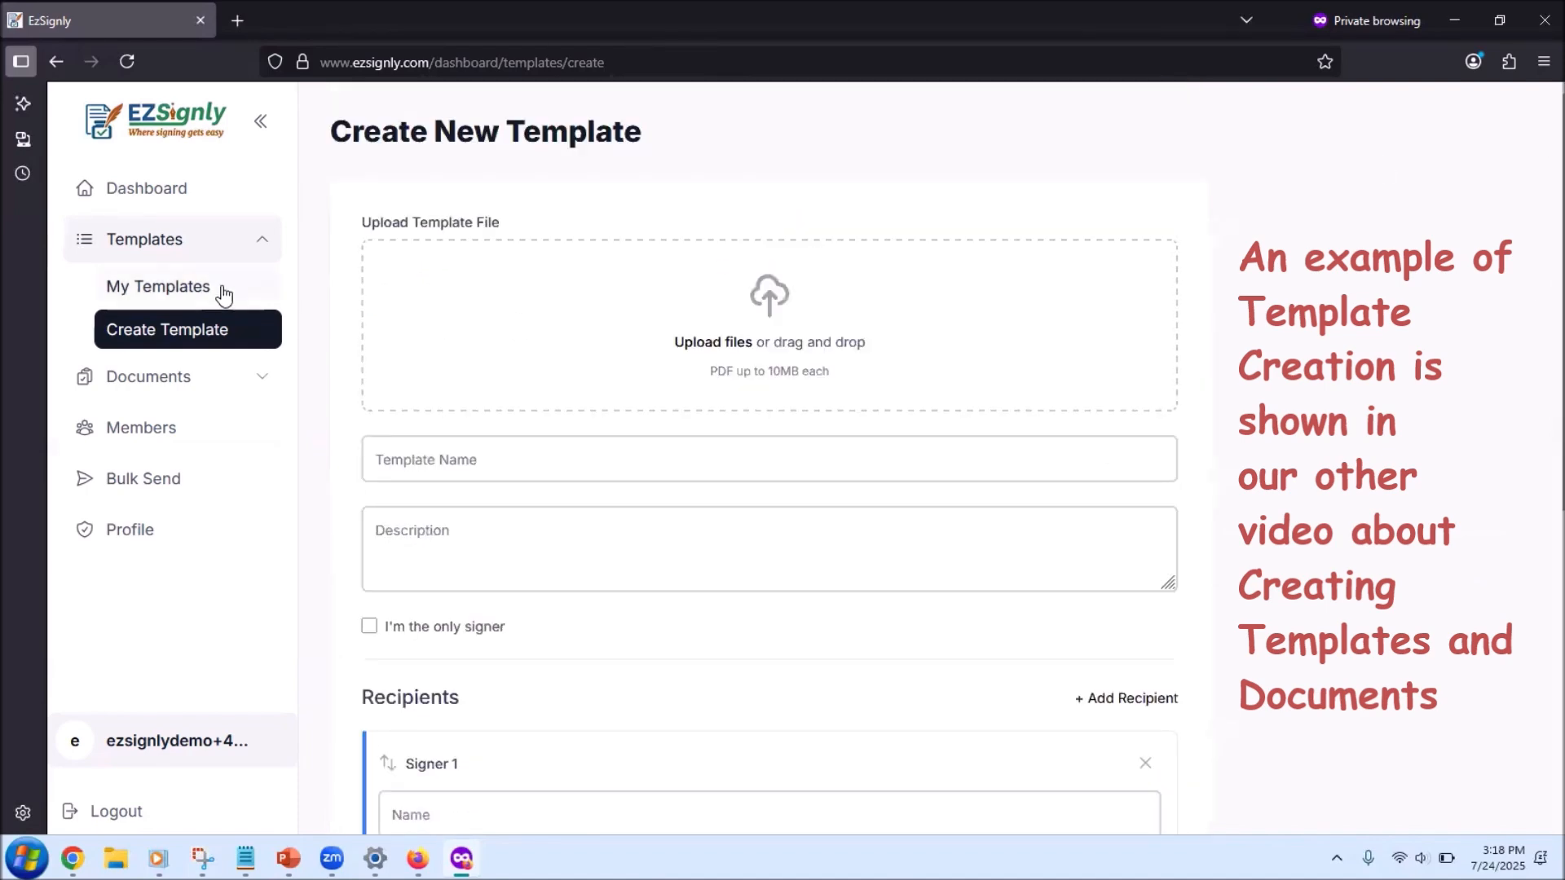
# View the My Templates list and open the list of all documents.
pyautogui.click(222, 293)
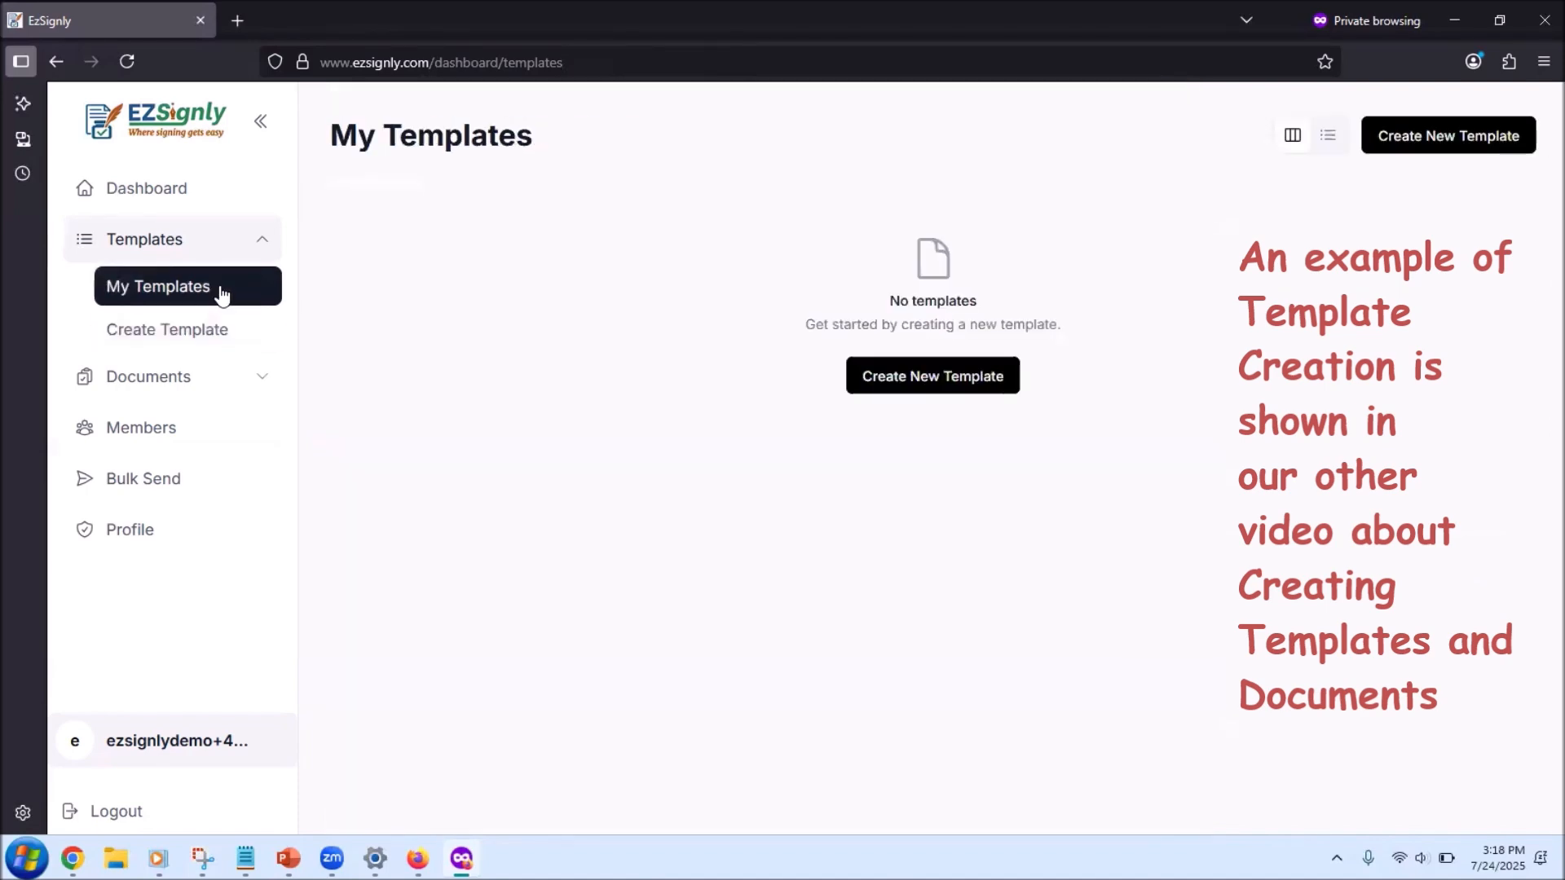
pyautogui.click(200, 404)
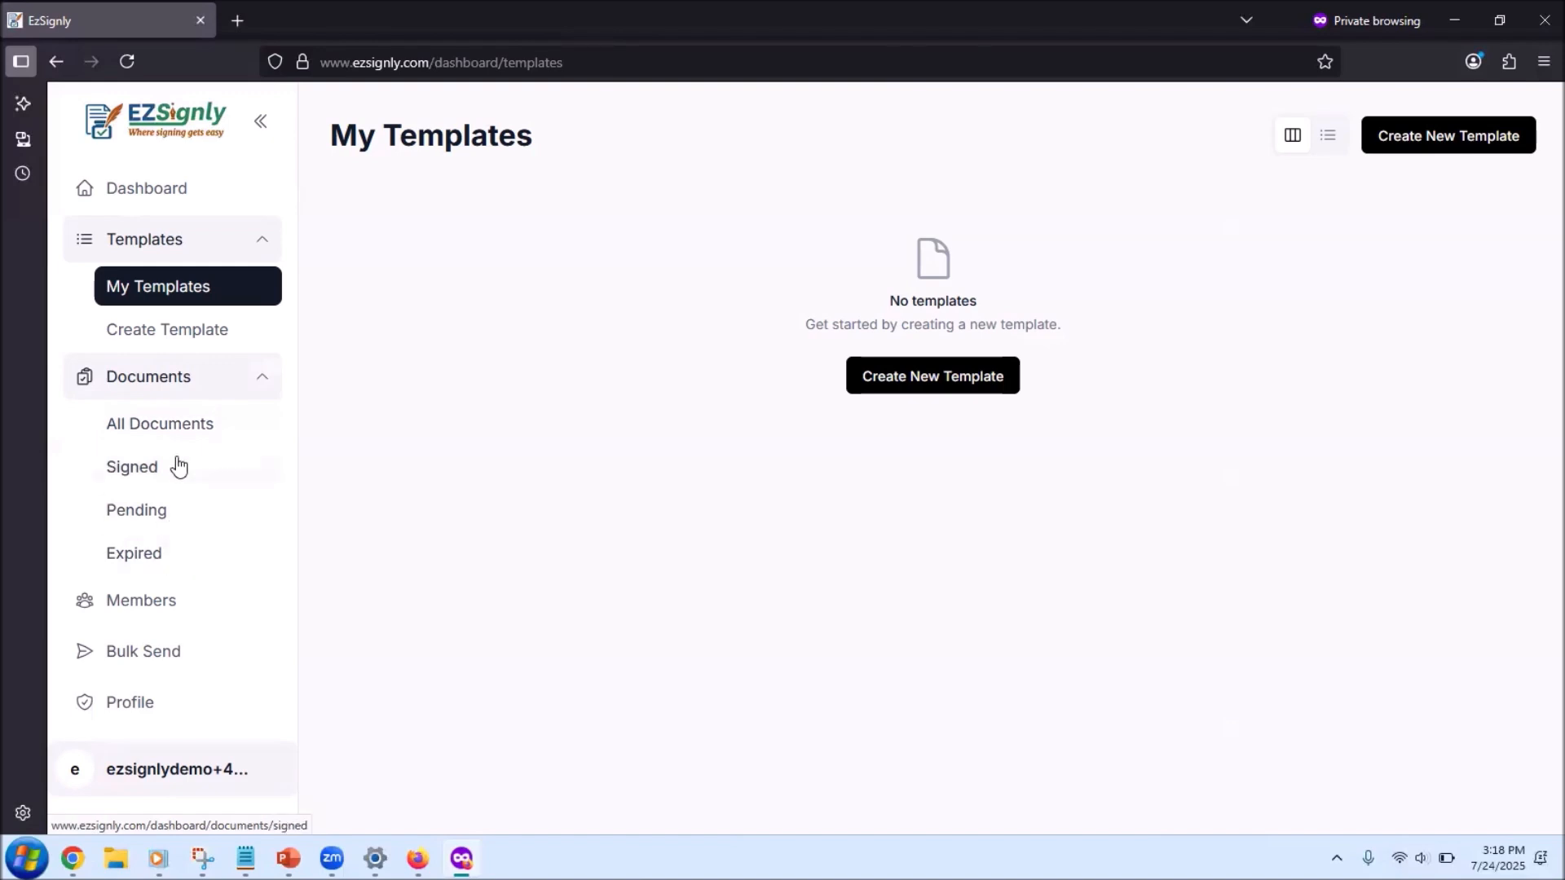
pyautogui.click(174, 428)
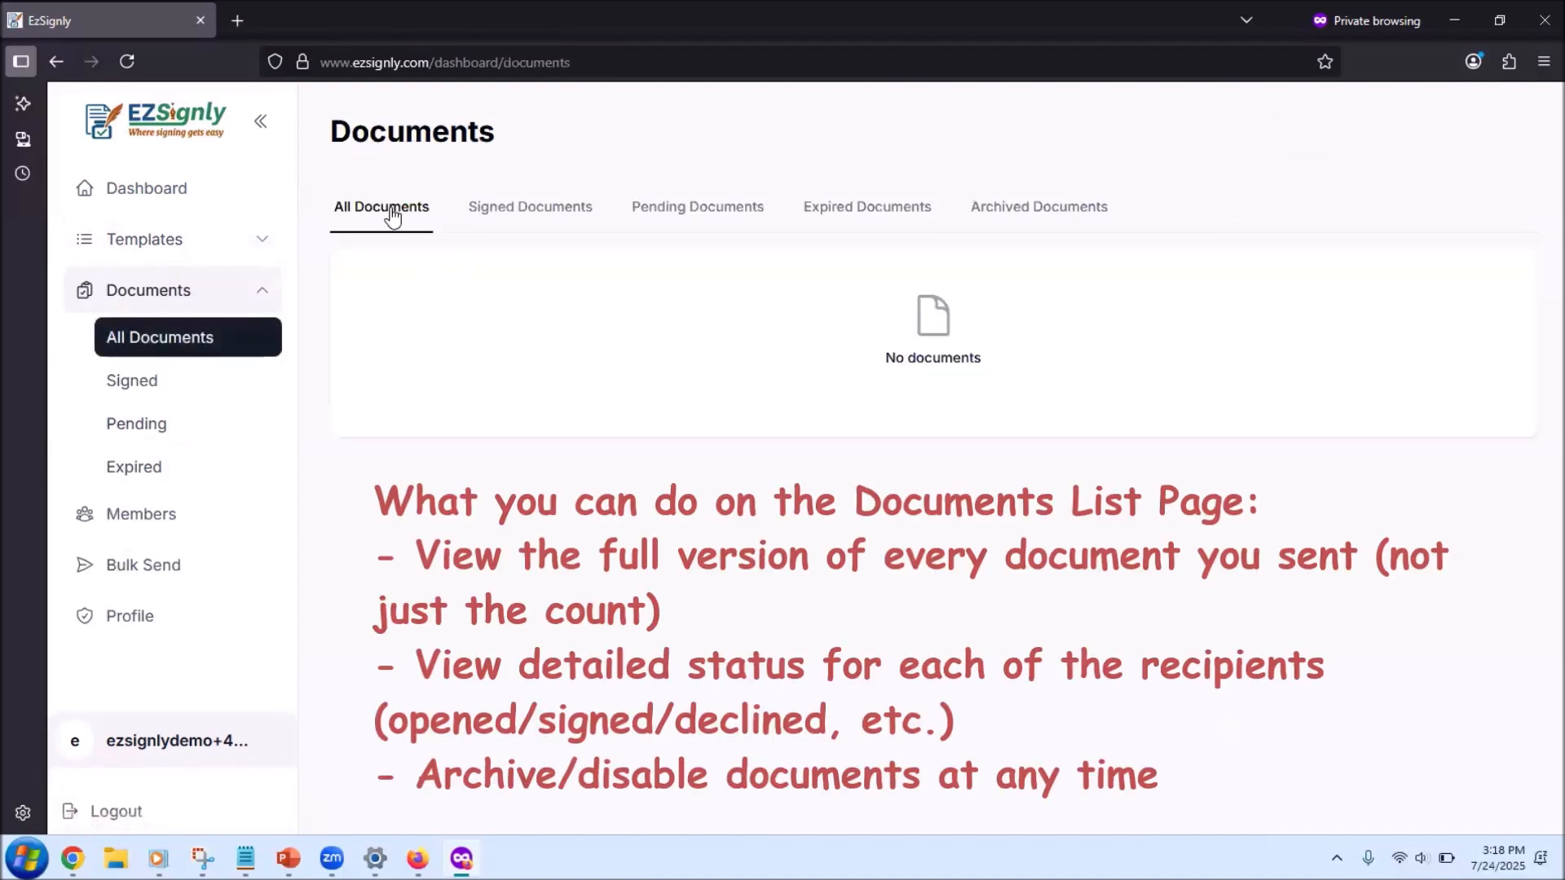
# View the signed, pending and expired document lists and return to the list of all documents.
pyautogui.click(531, 222)
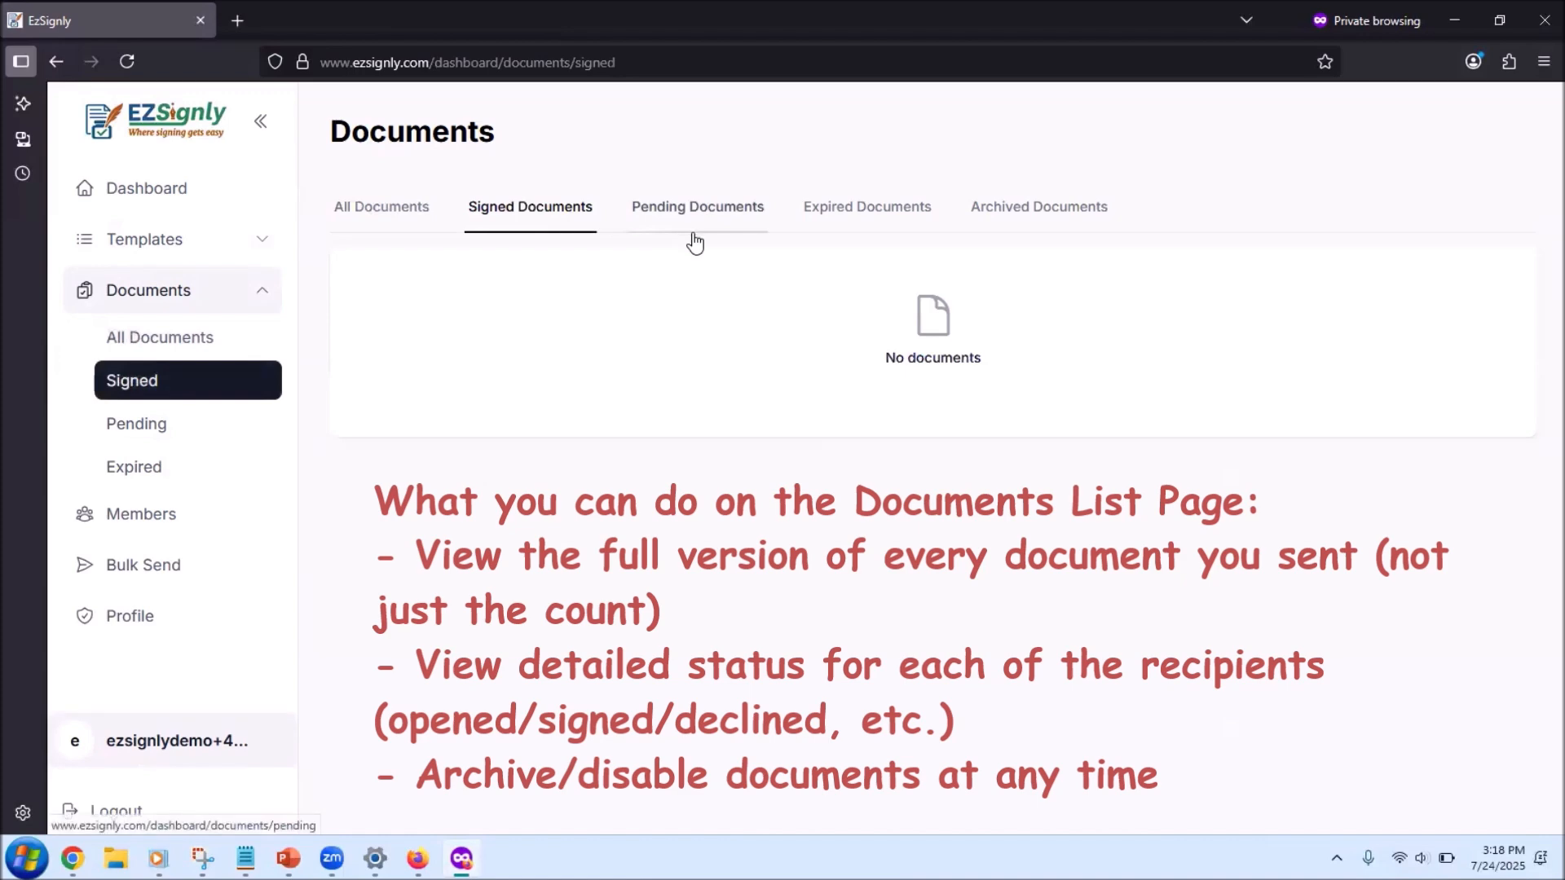
pyautogui.click(694, 237)
pyautogui.click(870, 231)
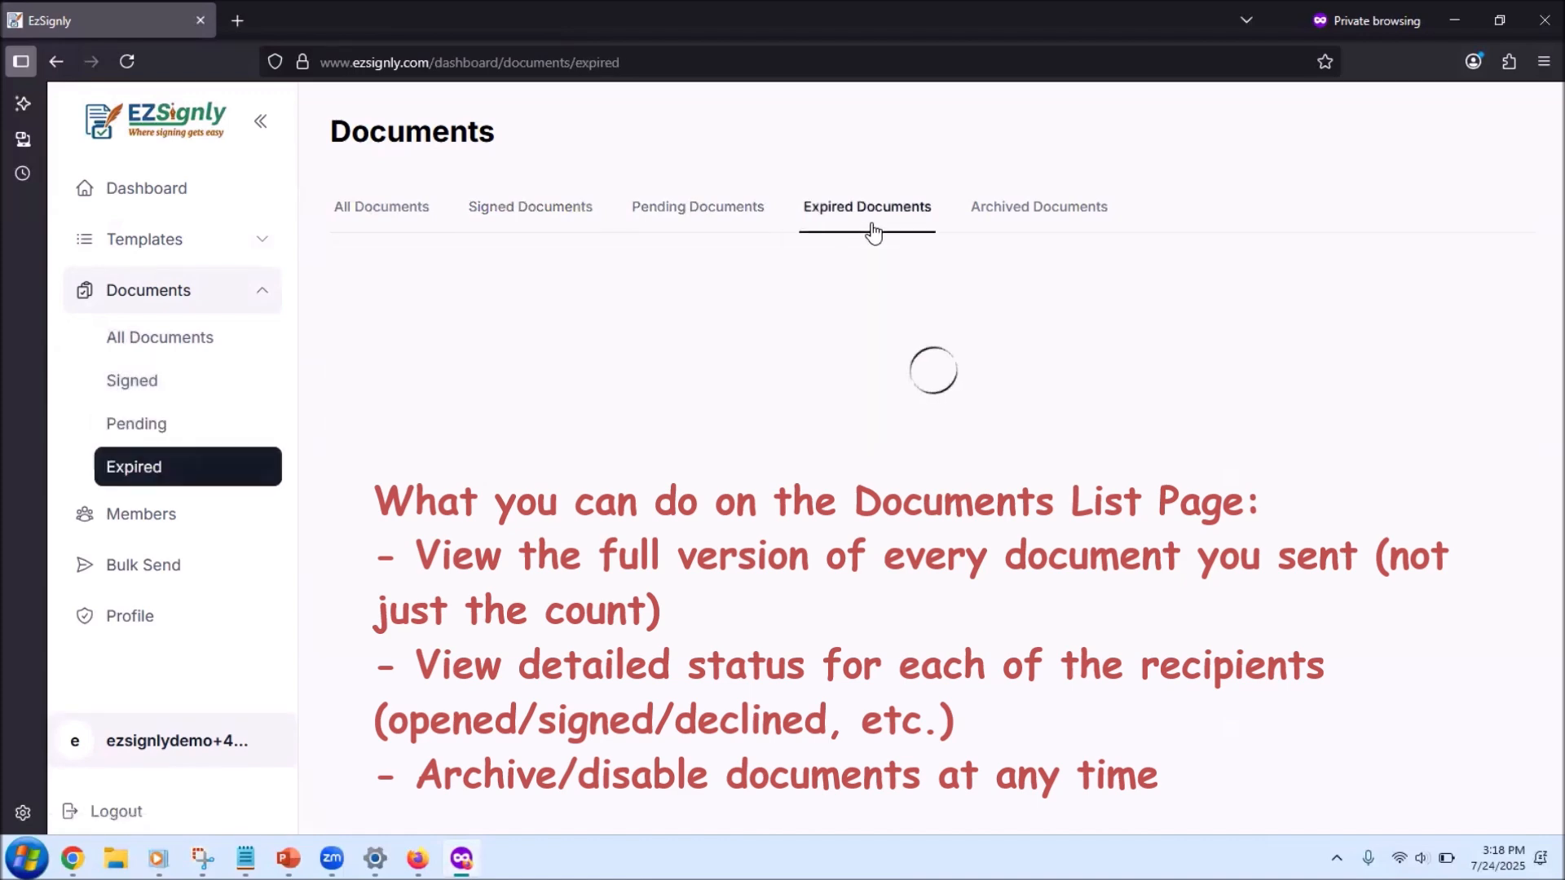
pyautogui.click(429, 224)
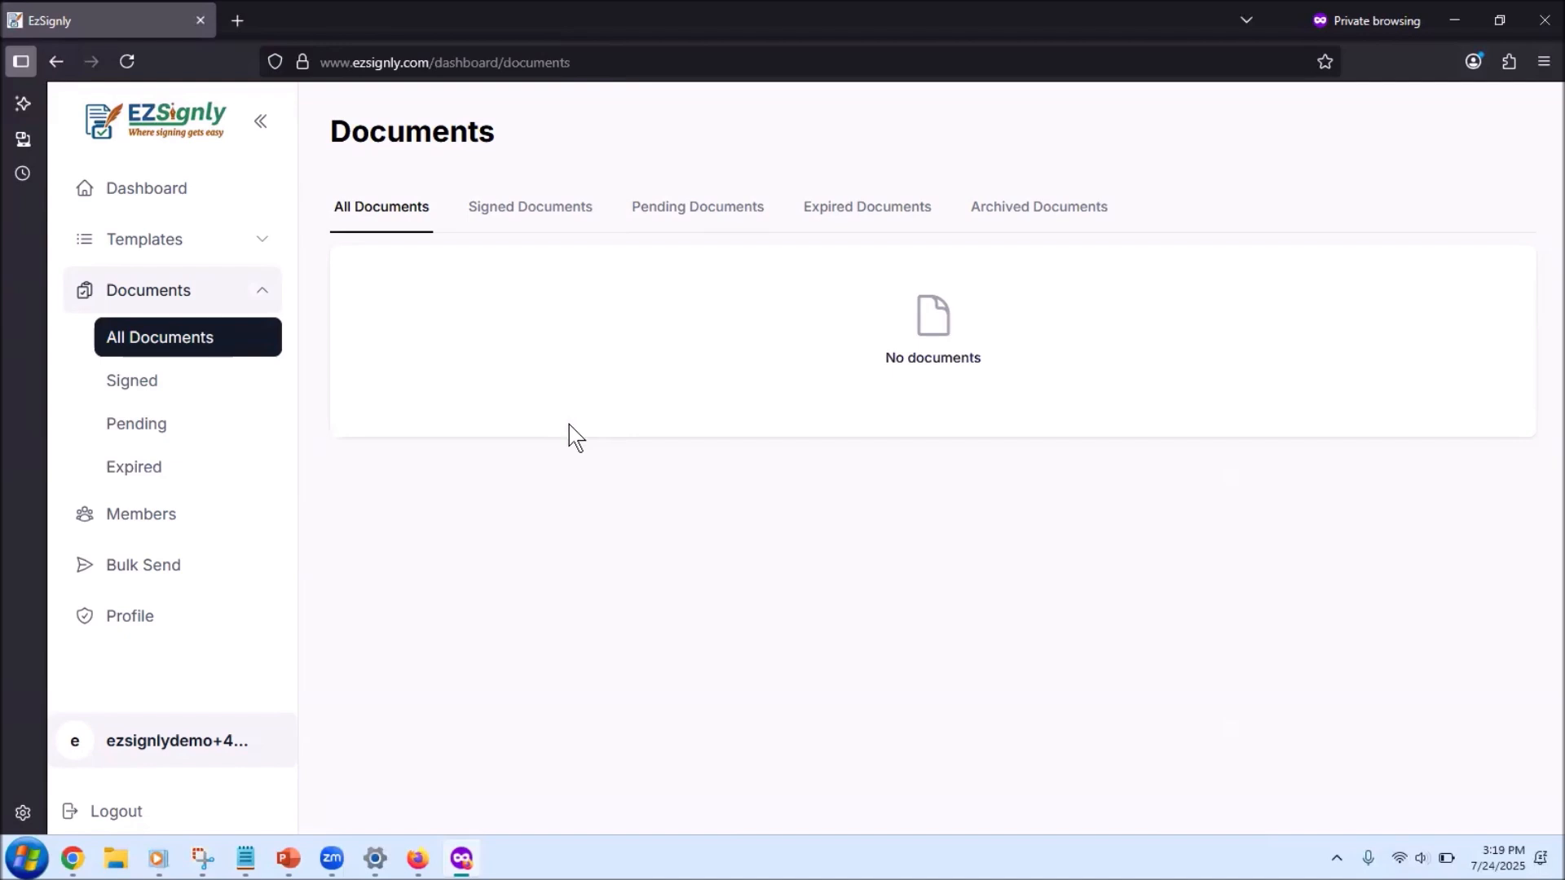
pyautogui.click(1040, 92)
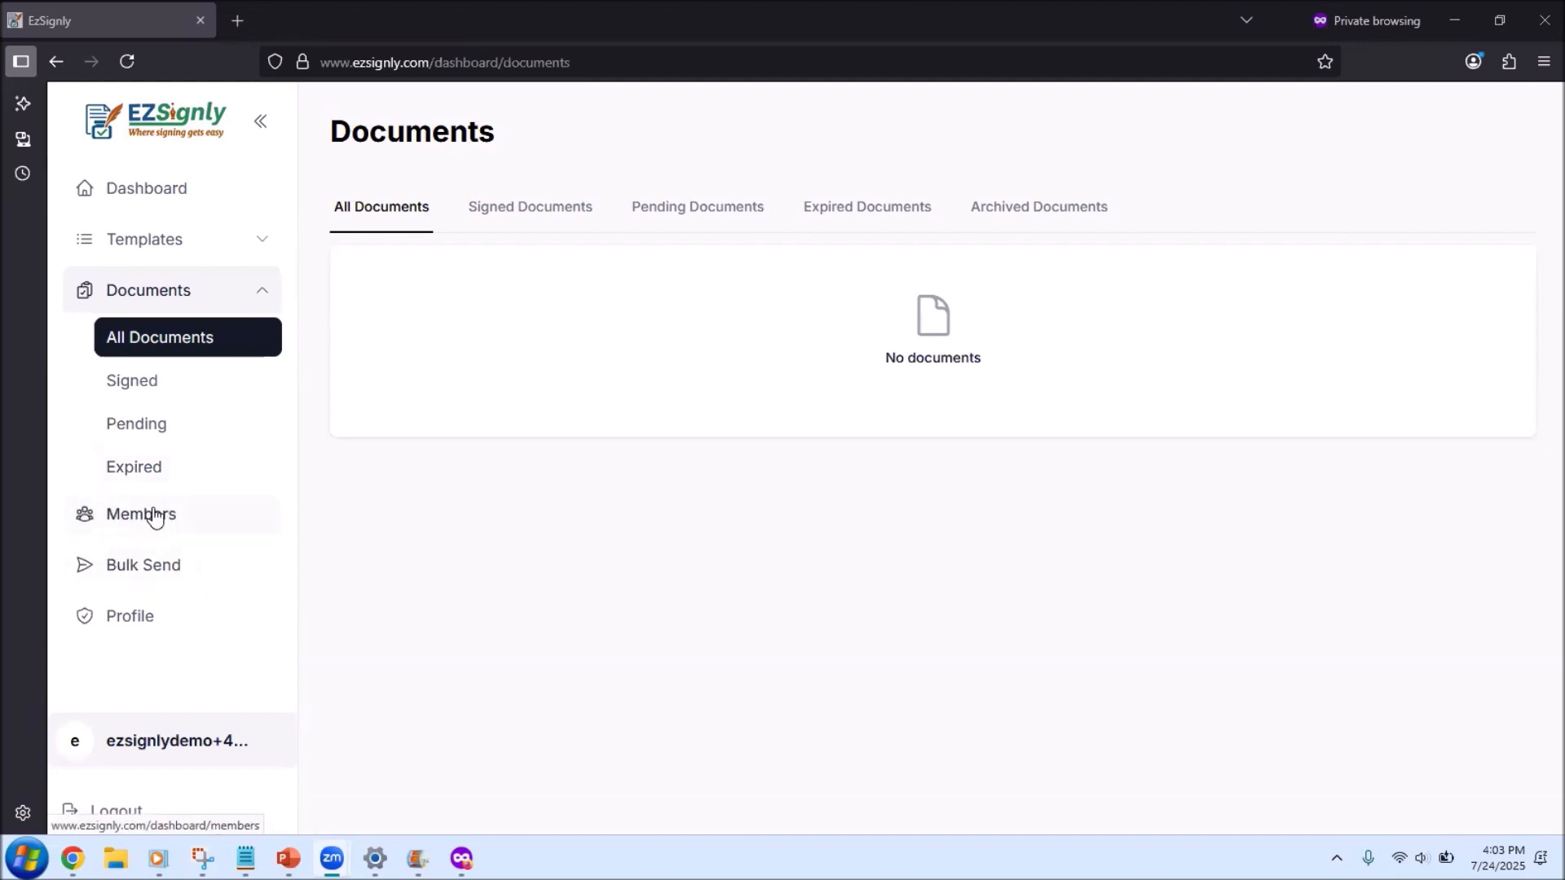
# Start adding a new member on the Members page and enter "EzSignly employee 2" as the name.
pyautogui.click(145, 522)
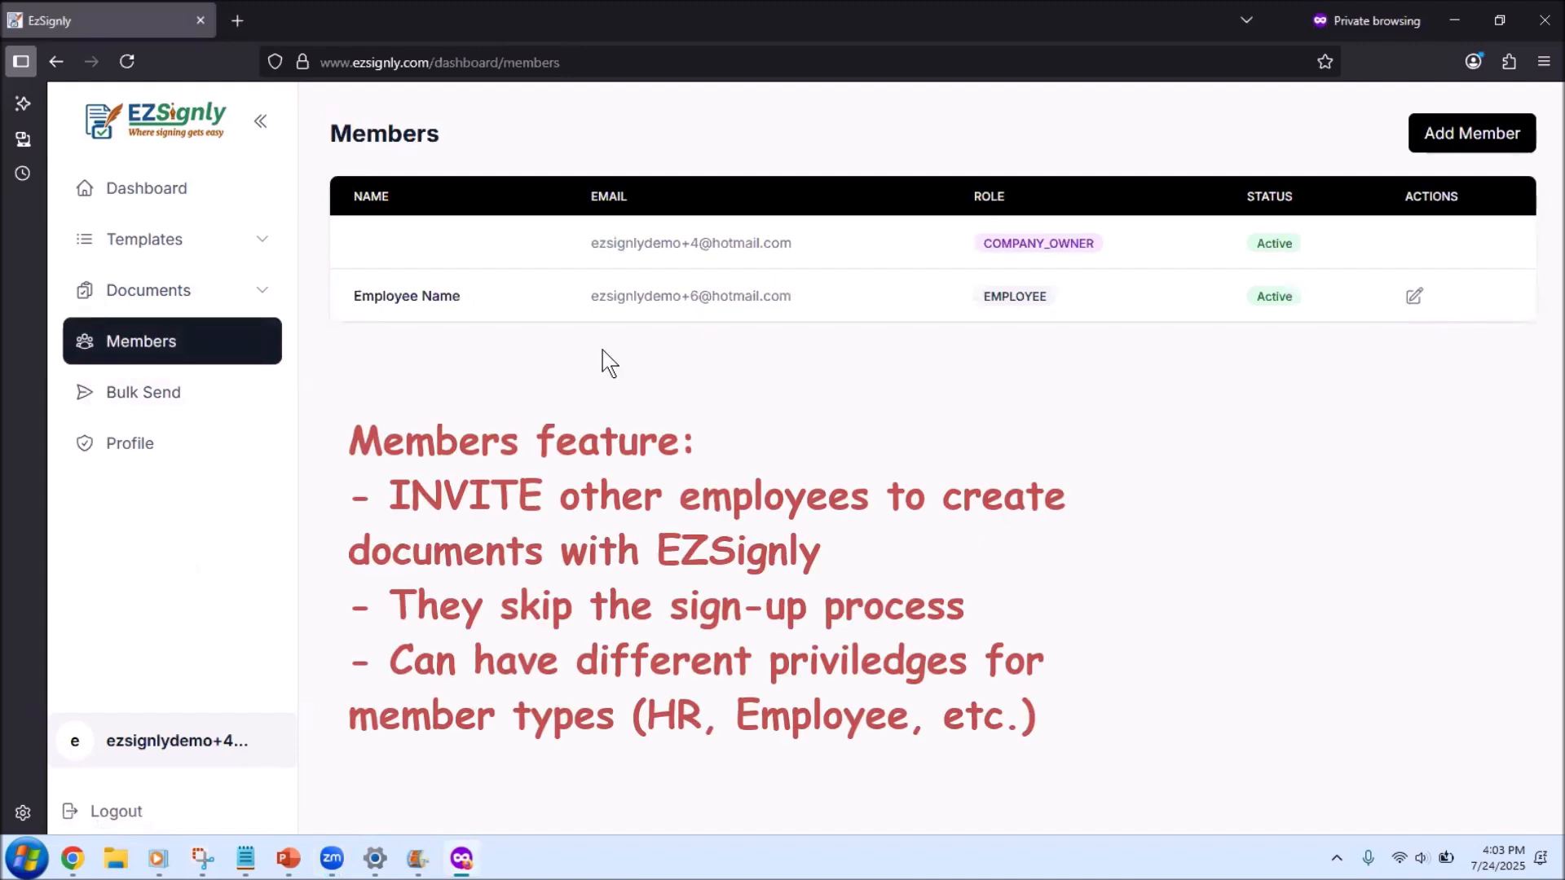
pyautogui.click(1456, 147)
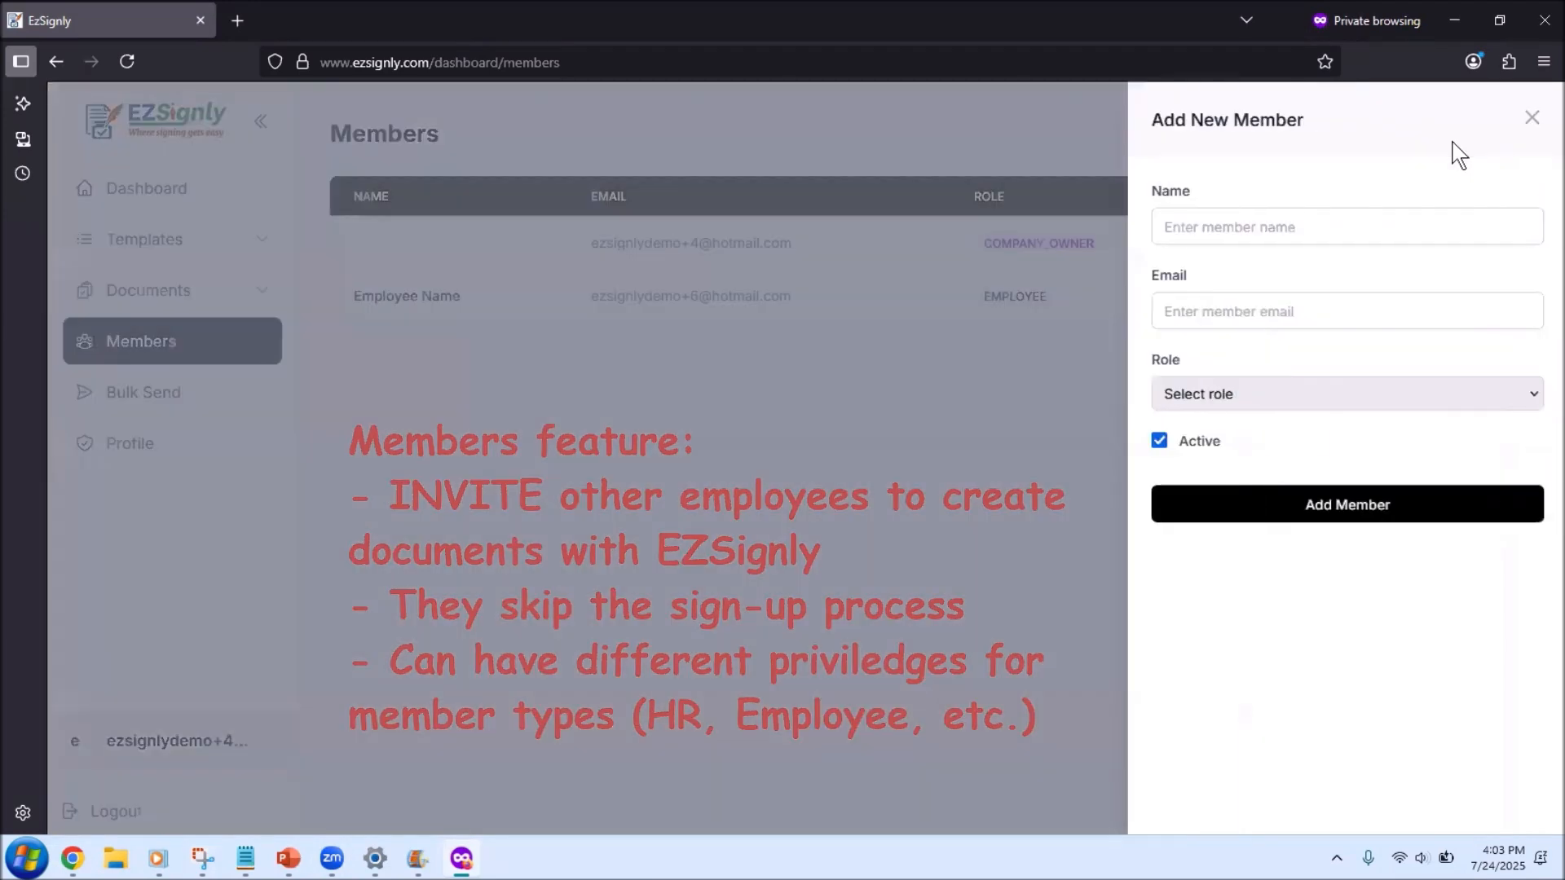
pyautogui.click(1205, 243)
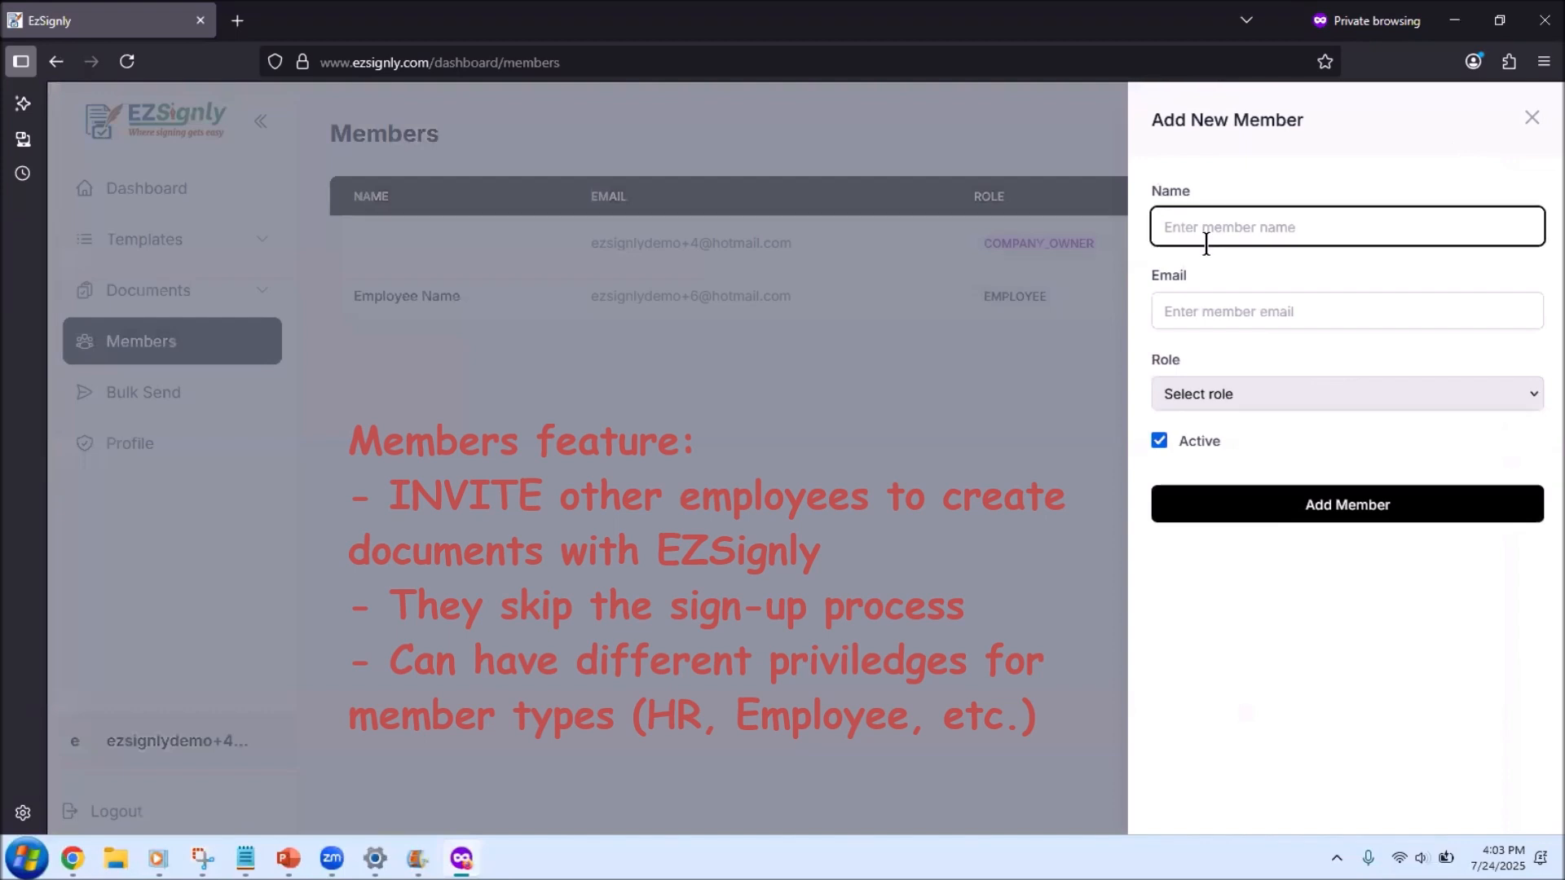
pyautogui.write('EzSignly employee 2')
pyautogui.press('Tab')
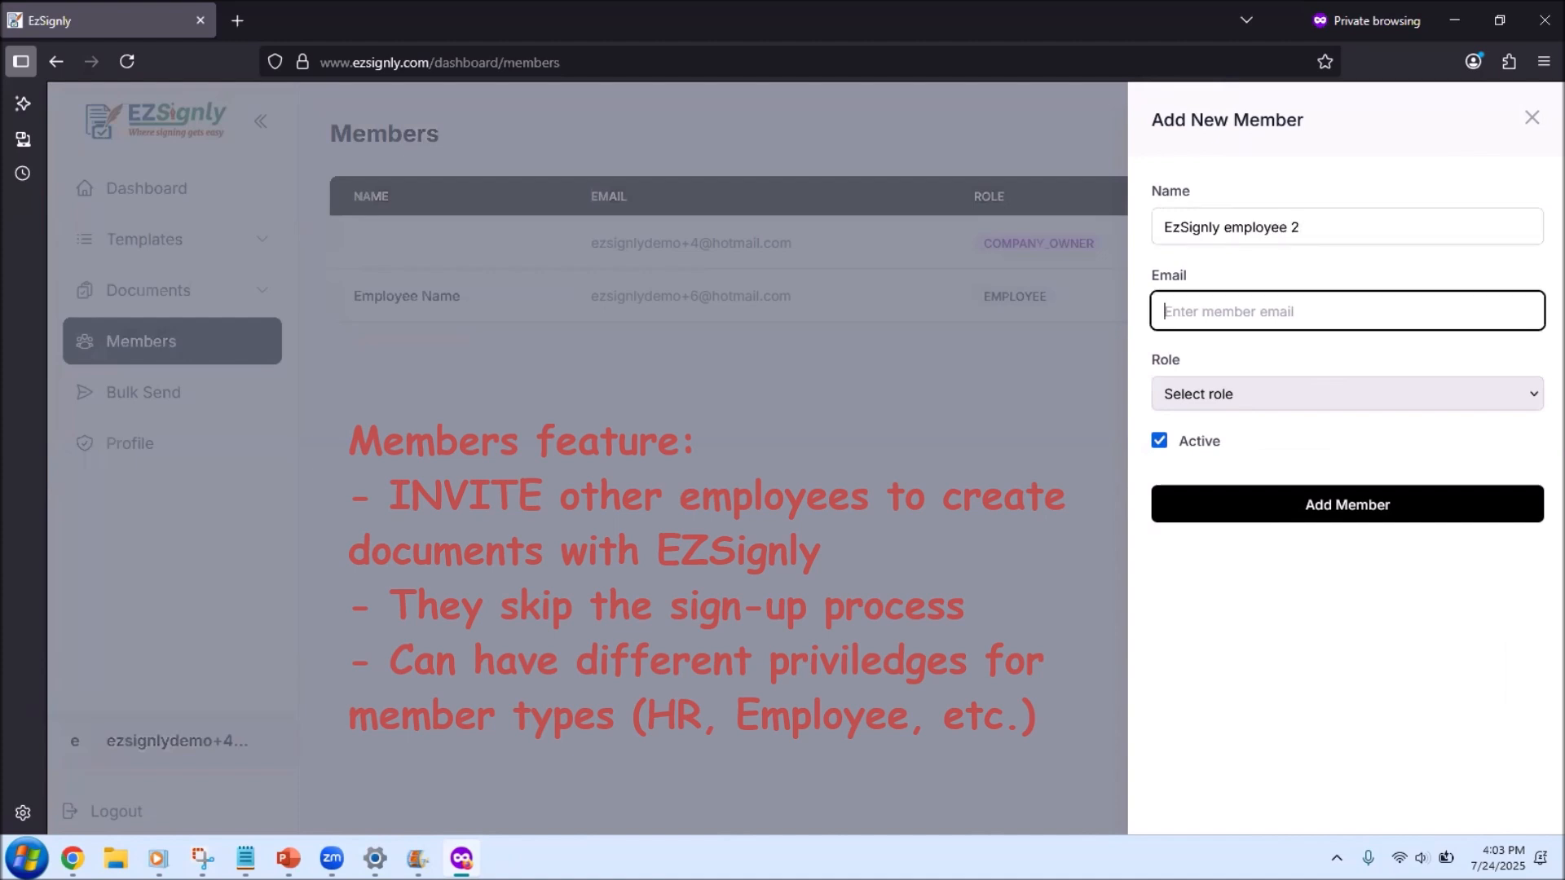
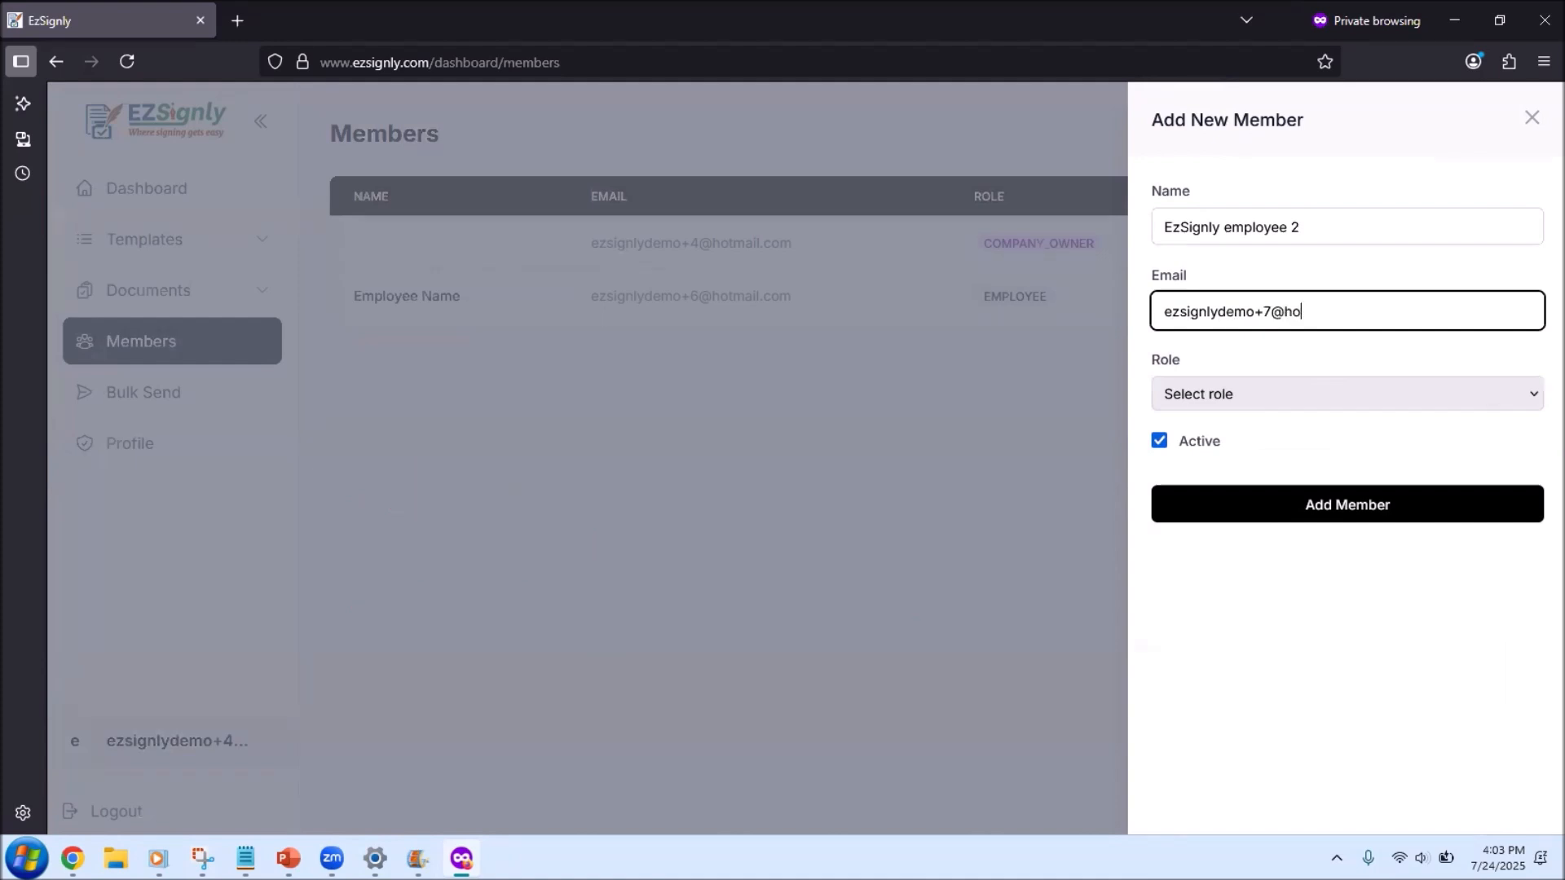
# Enter the new member's email address in the Add New Member form.
pyautogui.press('Tab')
pyautogui.press('Tab')
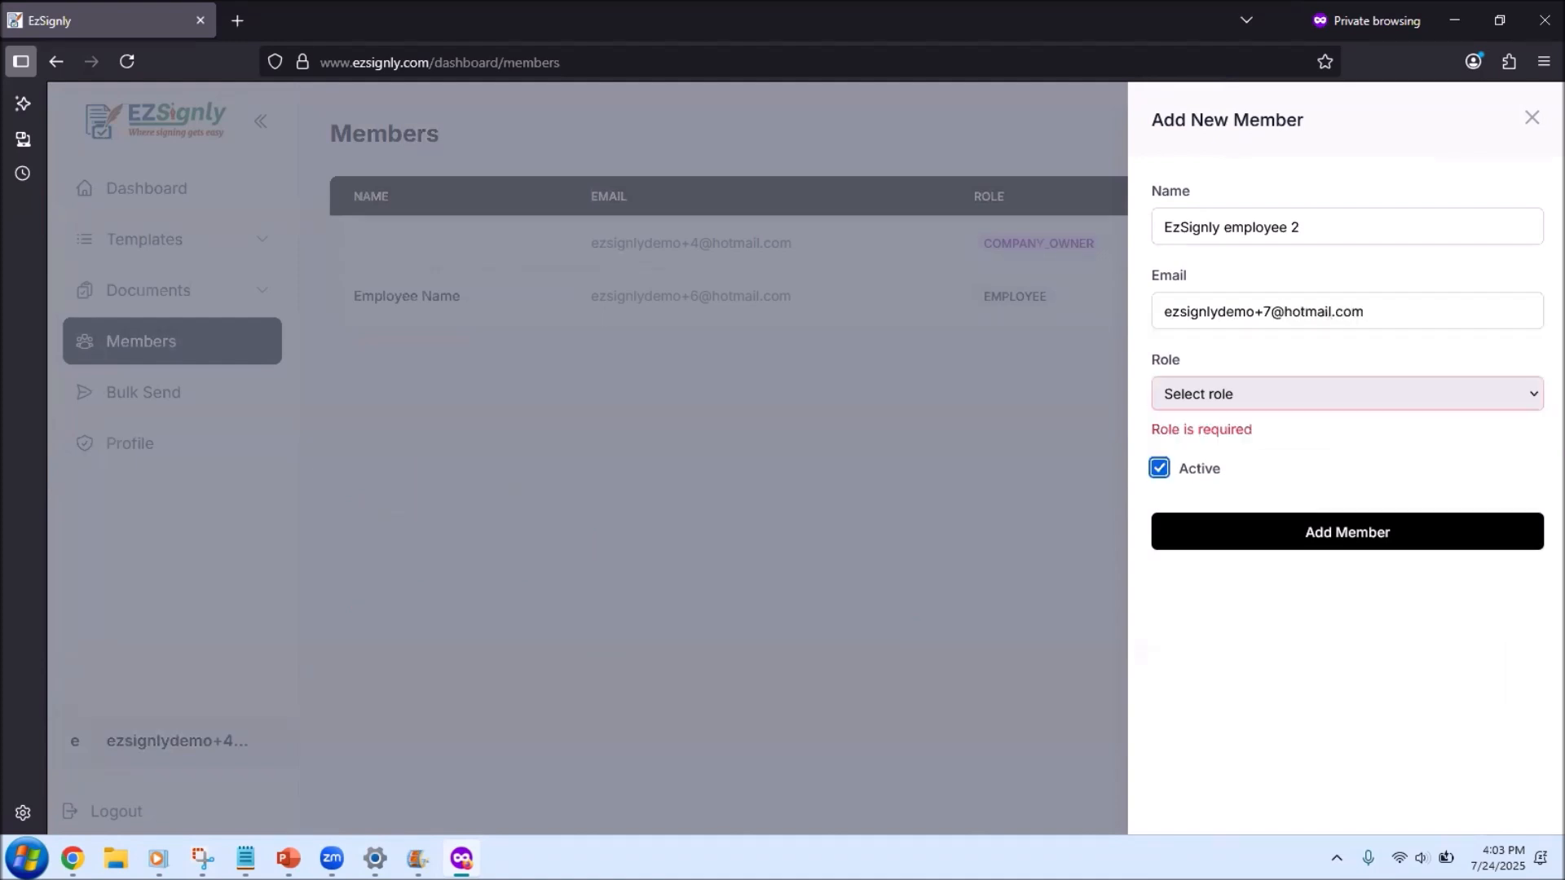
# Assign the HR role to the new member, keep the member set as Active, and add the member.
pyautogui.click(1394, 408)
pyautogui.click(1240, 515)
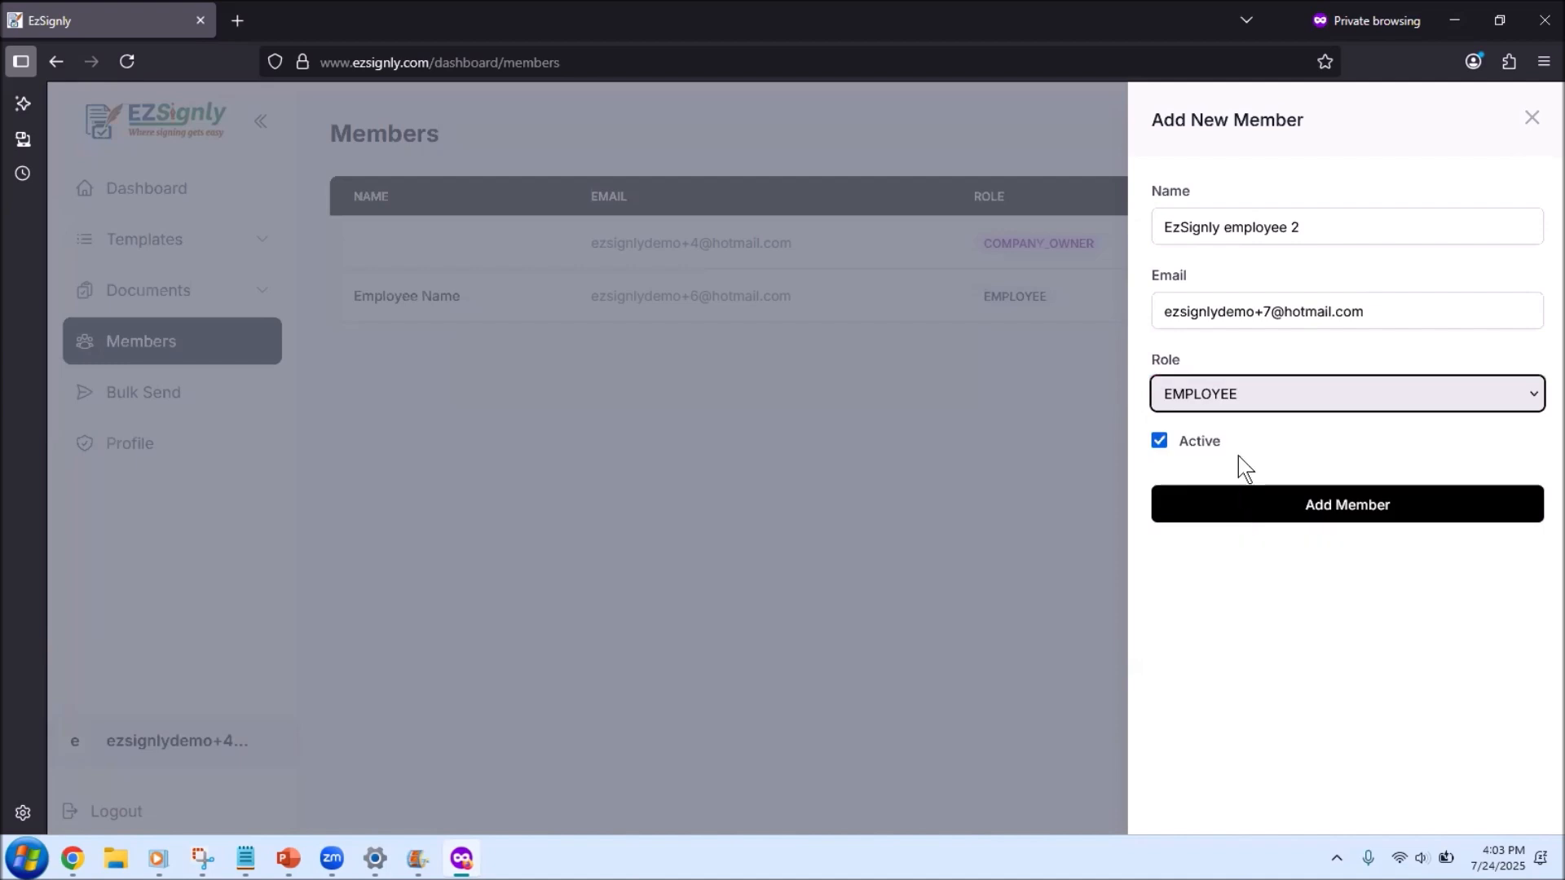
pyautogui.click(1159, 441)
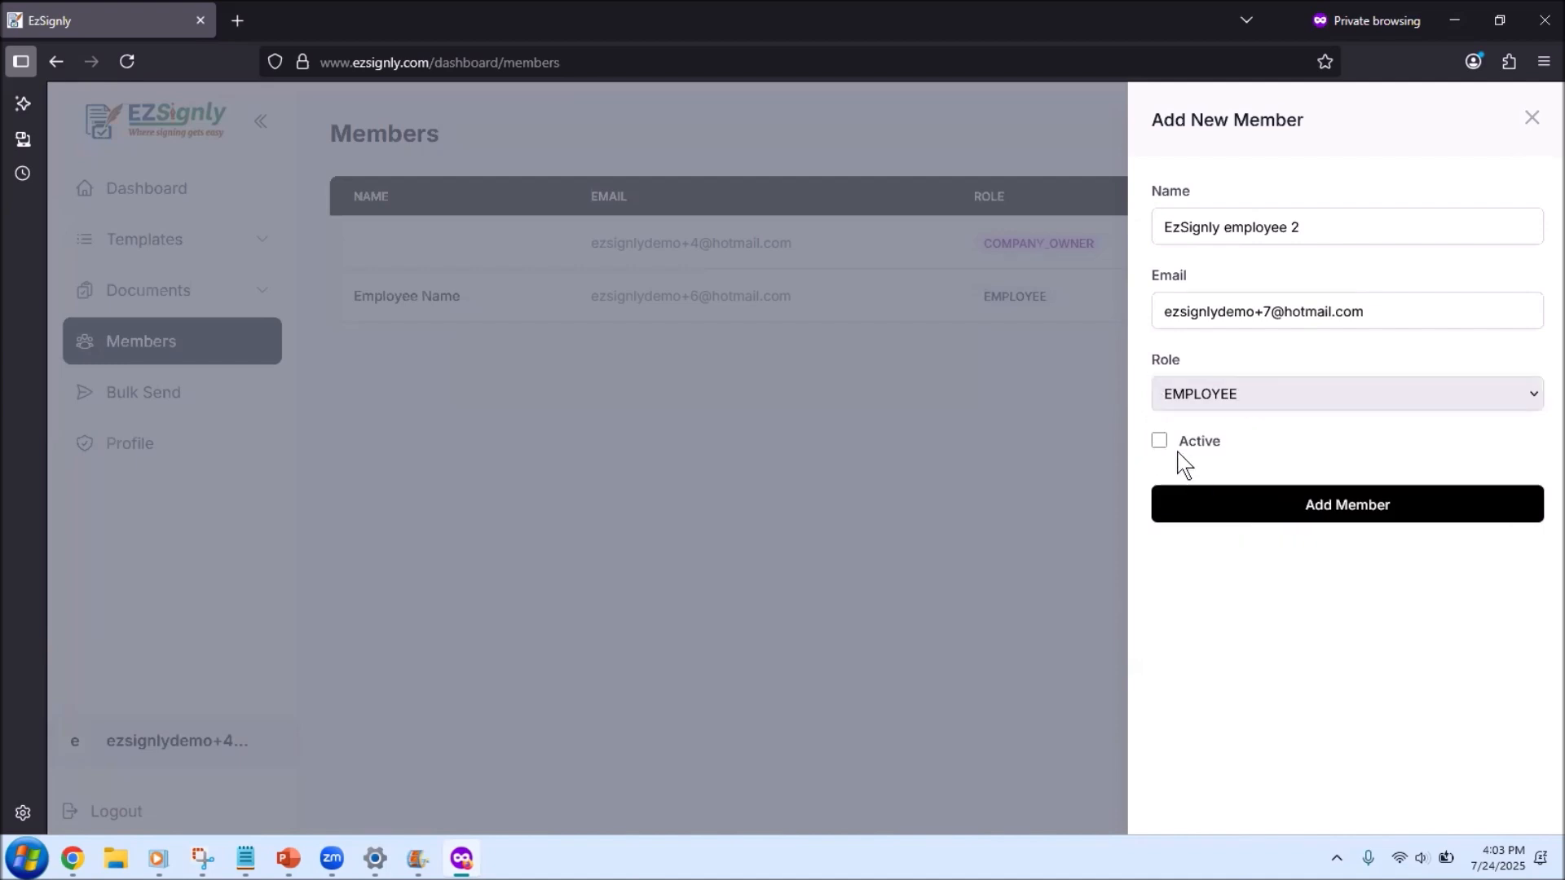
pyautogui.click(1160, 442)
pyautogui.click(1160, 442)
pyautogui.click(1171, 402)
pyautogui.click(1207, 455)
pyautogui.click(1158, 442)
pyautogui.click(1159, 442)
pyautogui.click(1160, 442)
pyautogui.click(1240, 520)
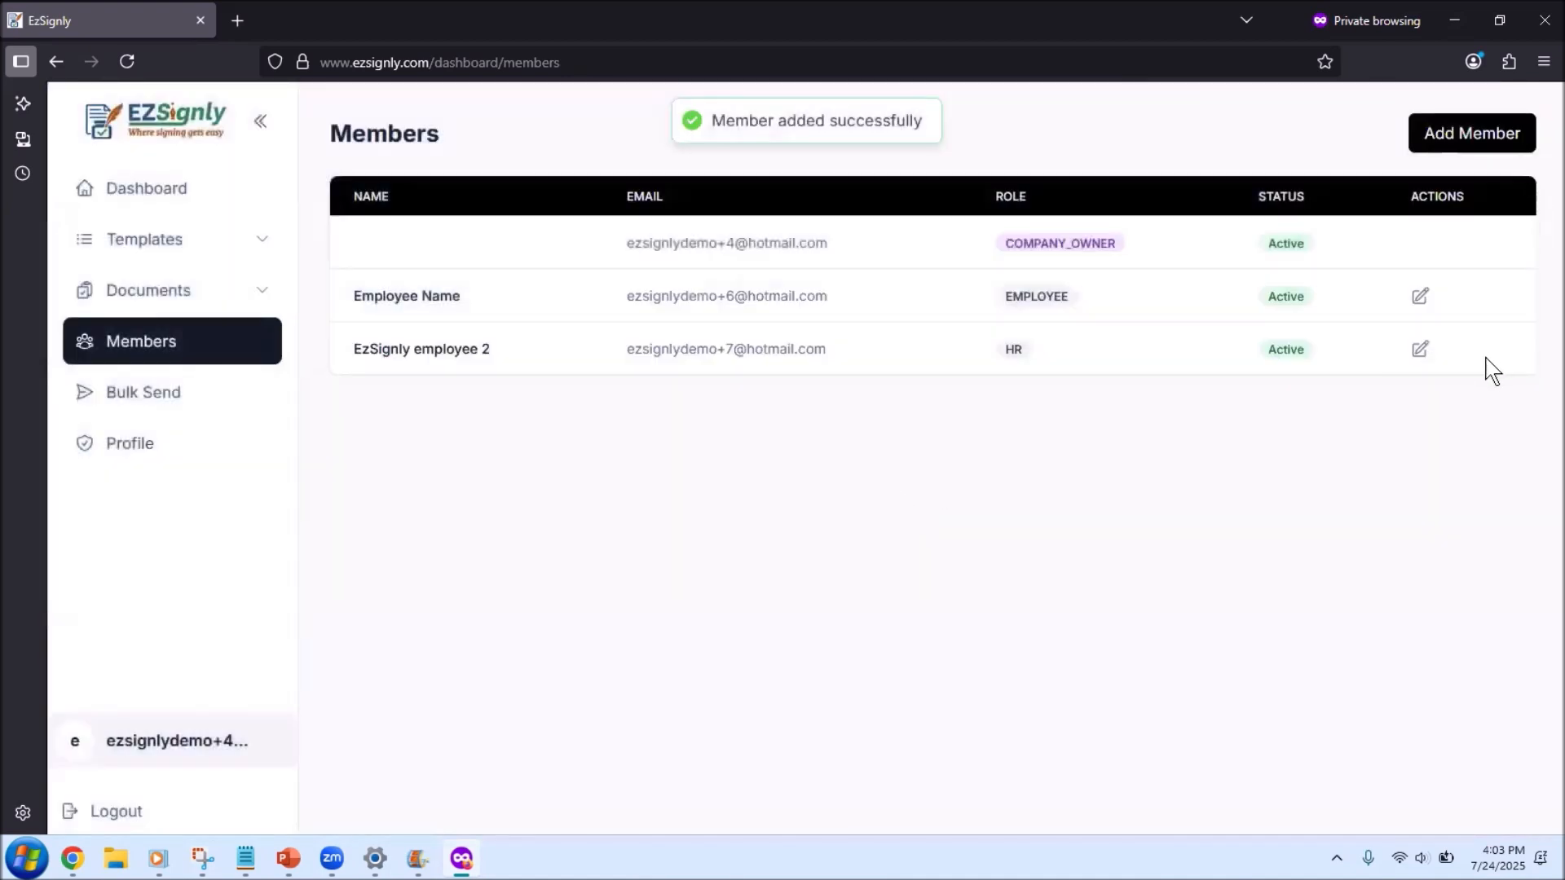
# View the edit form of the newly added HR member and close it without making changes.
pyautogui.click(1420, 349)
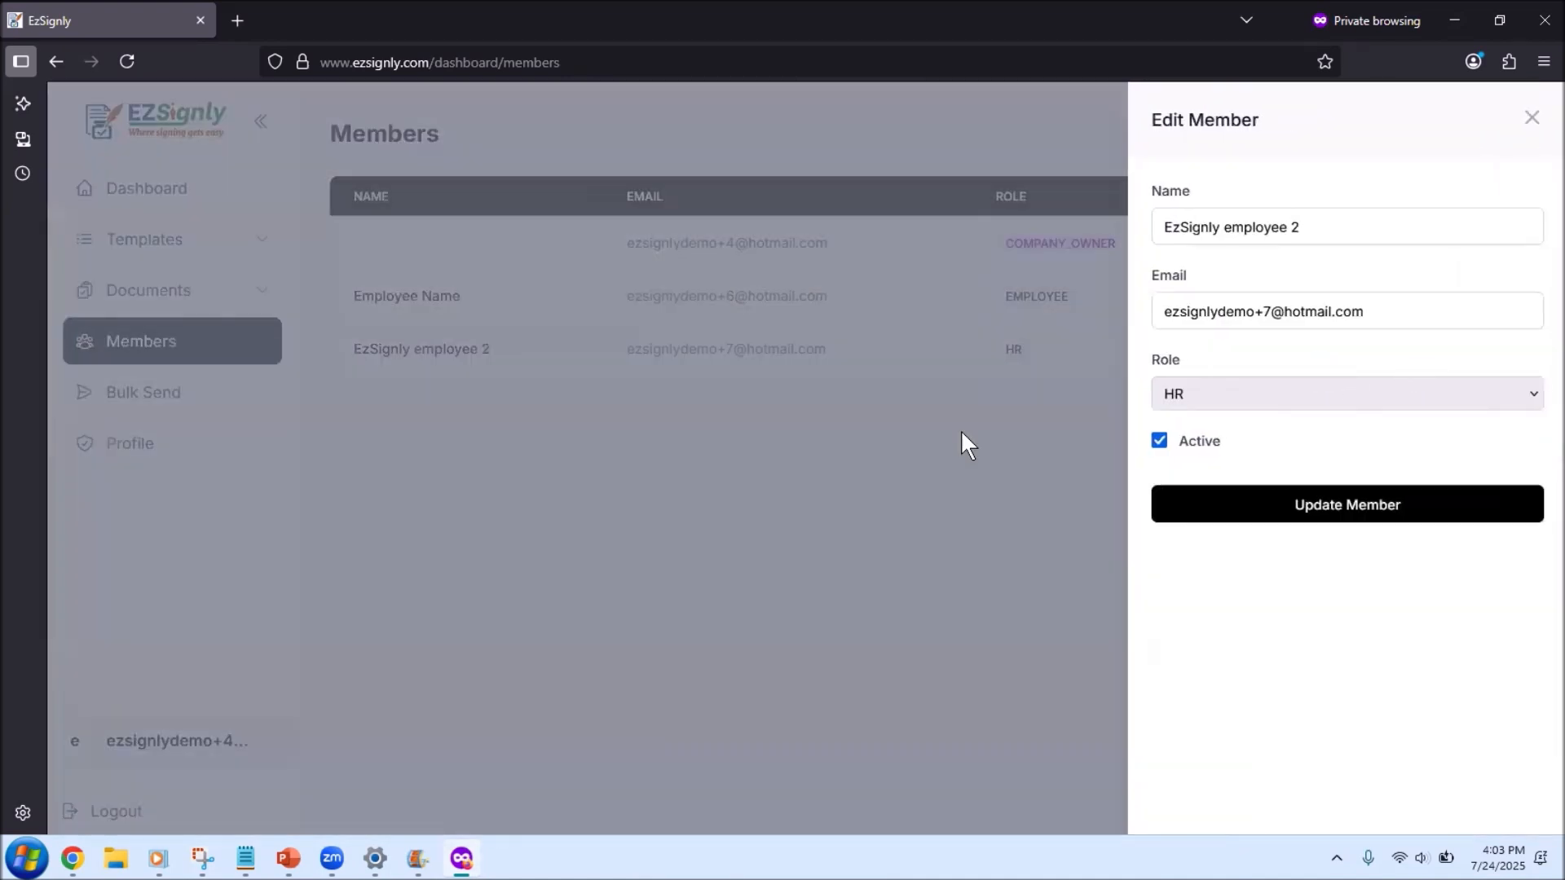
pyautogui.click(1529, 122)
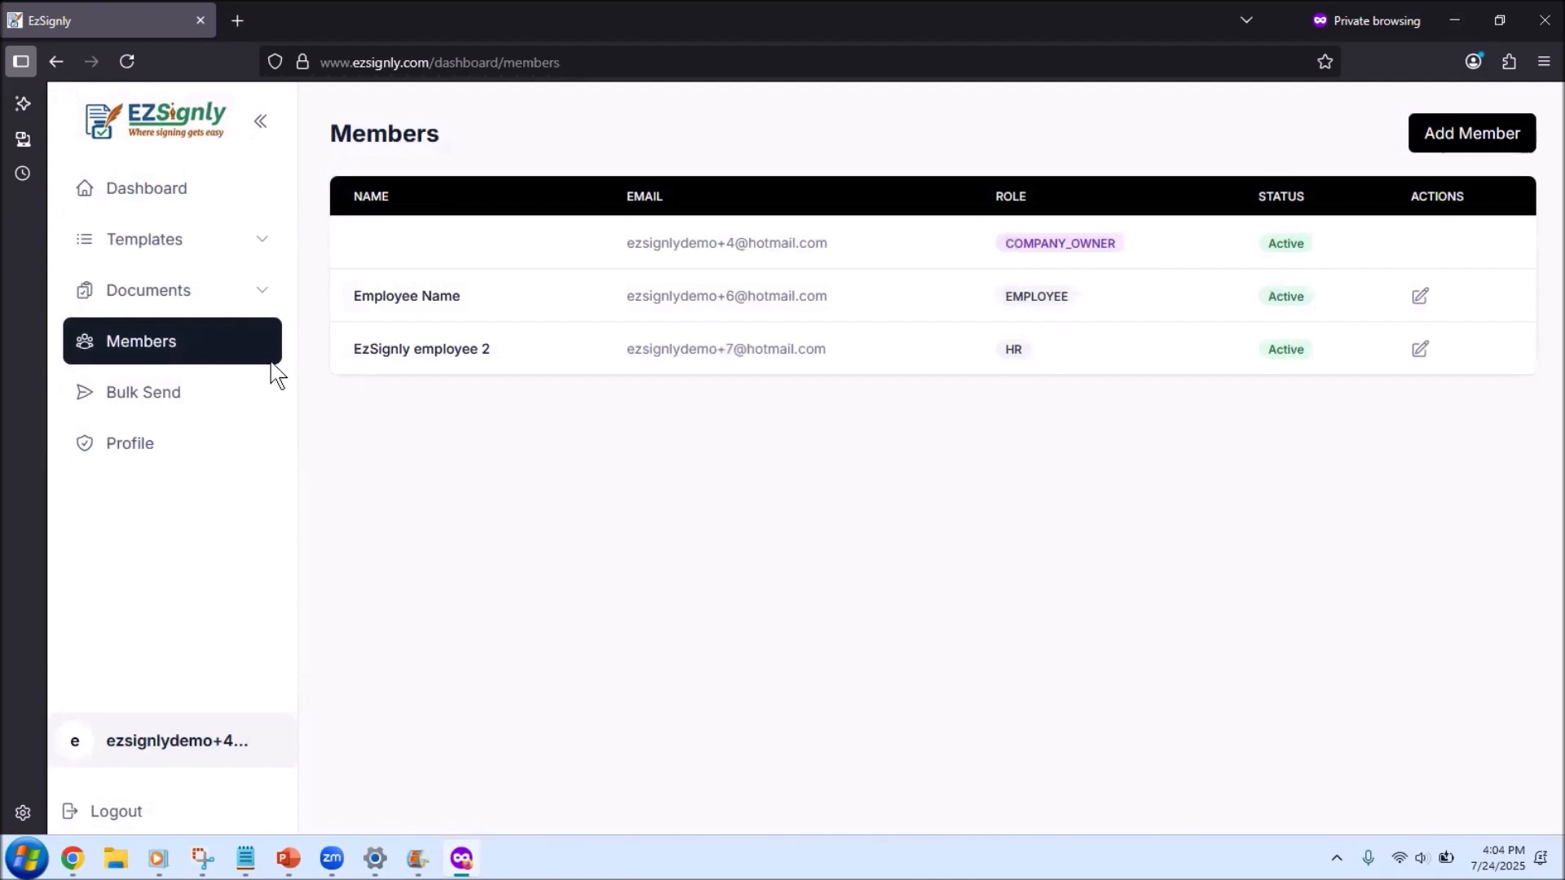
# Open the Bulk Send page and choose i-9.pdf as the template to send.
pyautogui.click(129, 394)
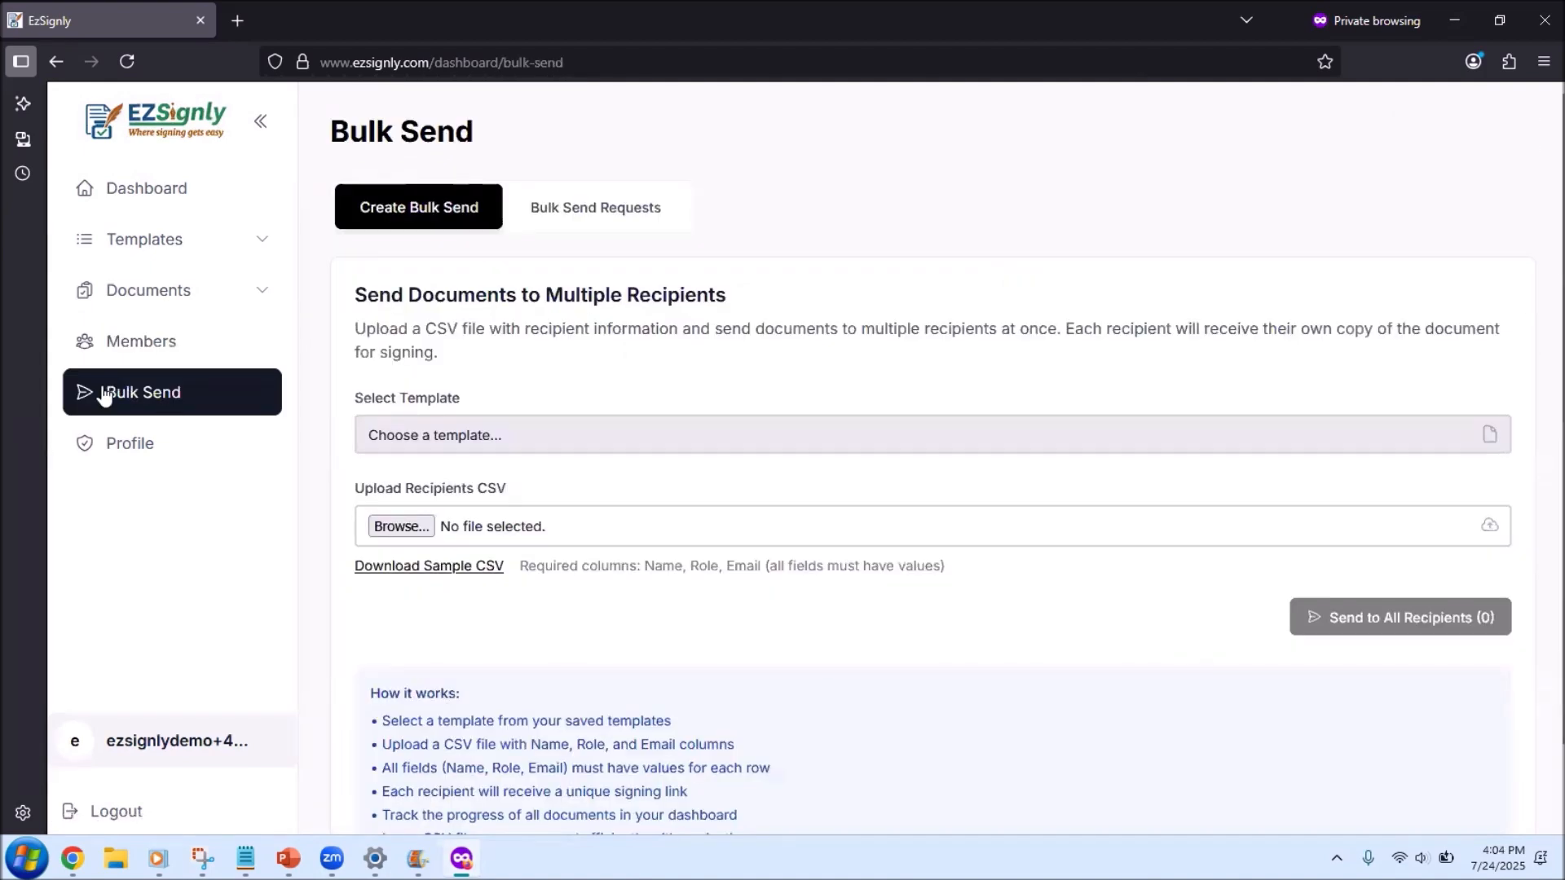
pyautogui.moveTo(481, 135); pyautogui.dragTo(316, 140)
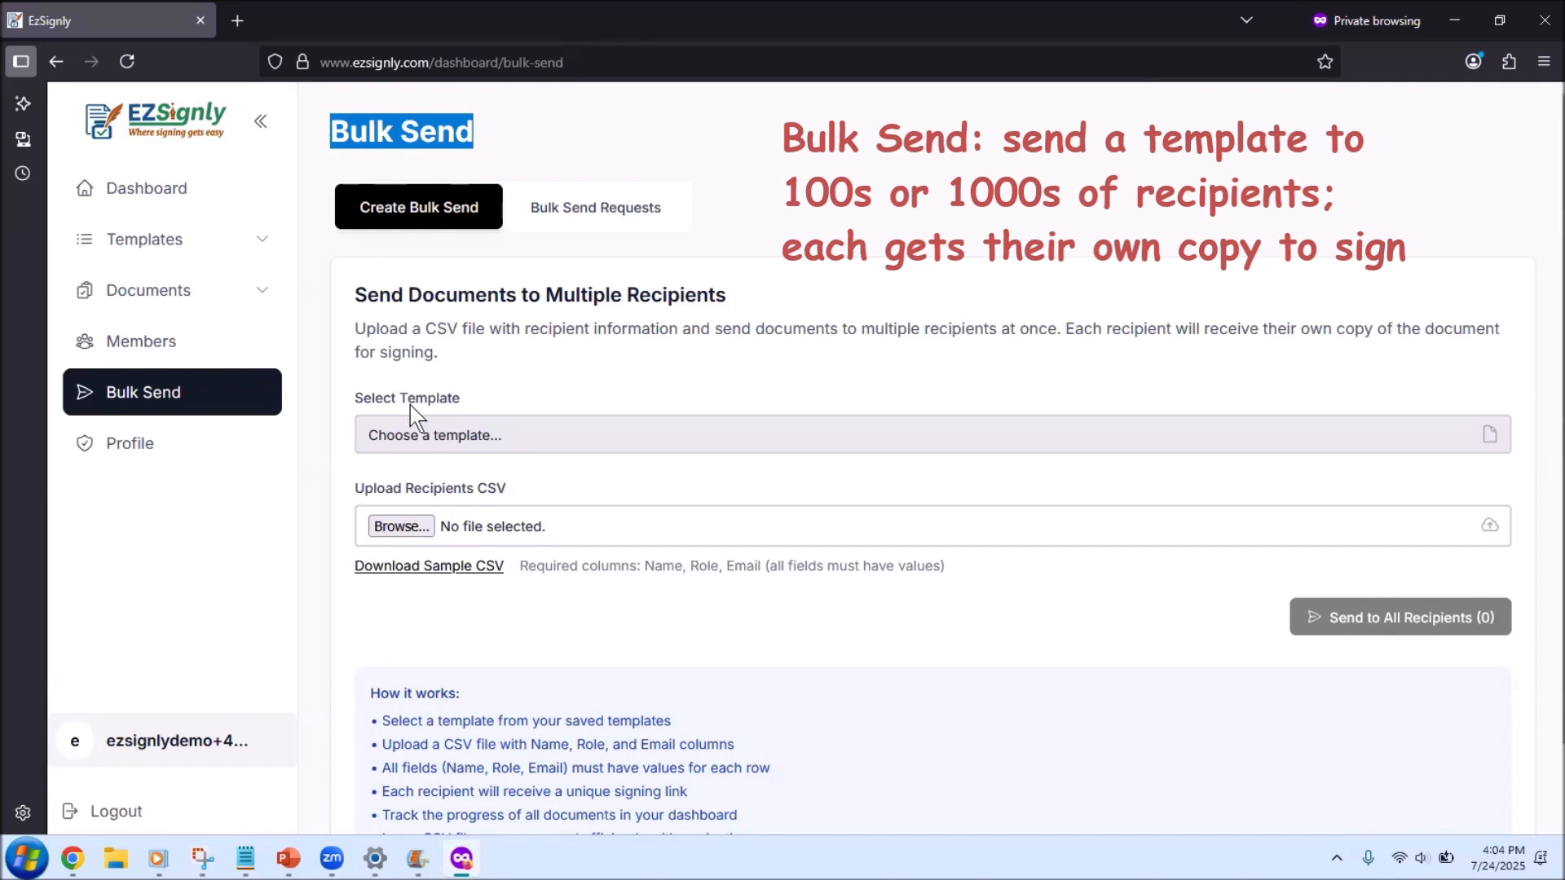
pyautogui.click(419, 431)
pyautogui.click(419, 430)
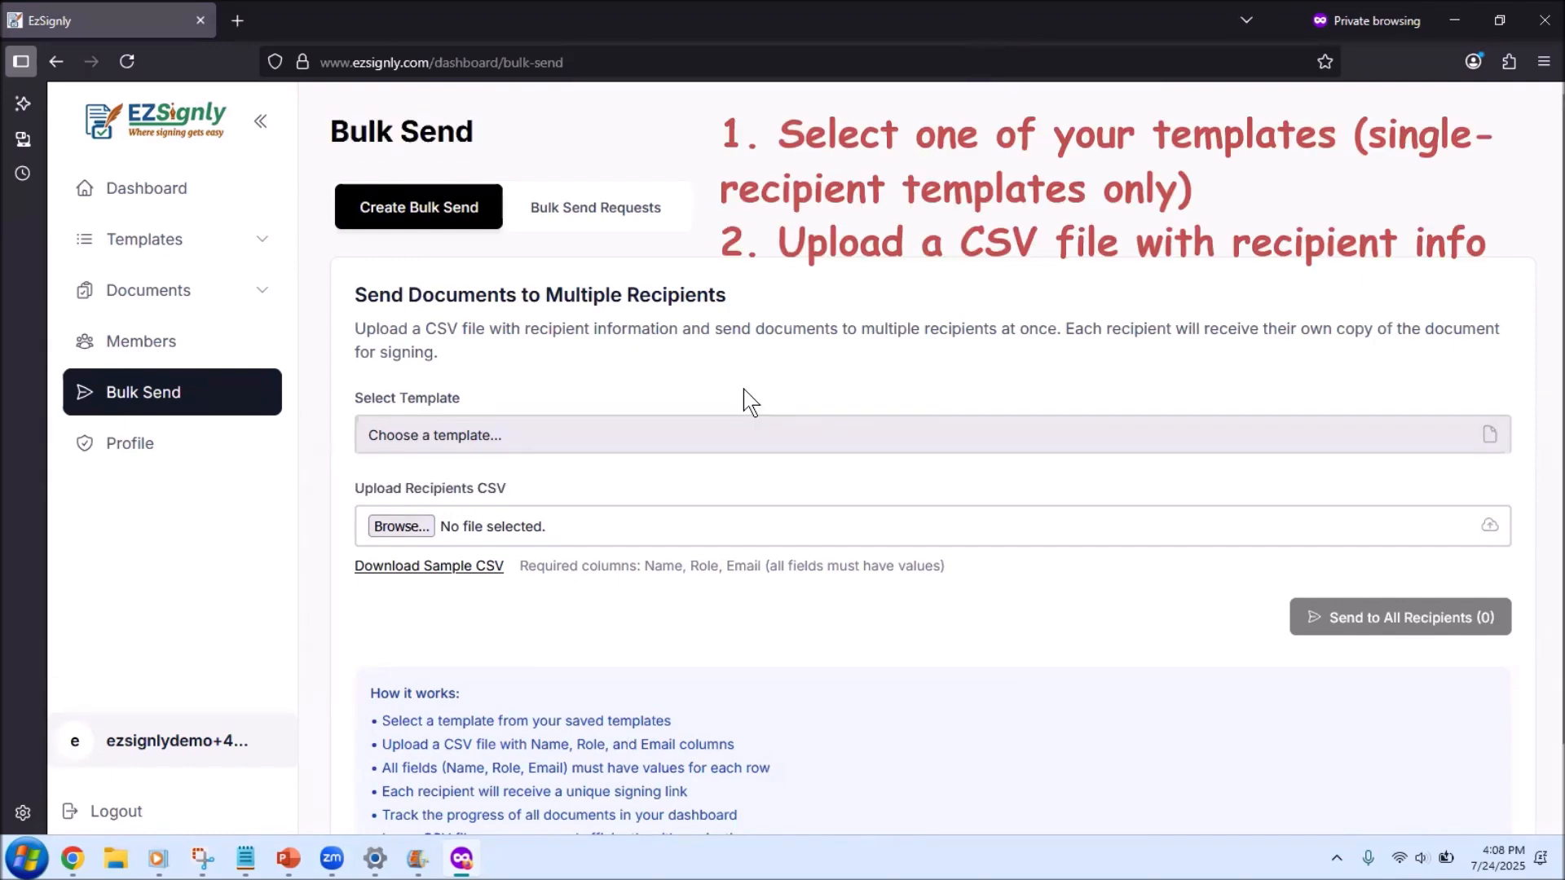
pyautogui.click(649, 433)
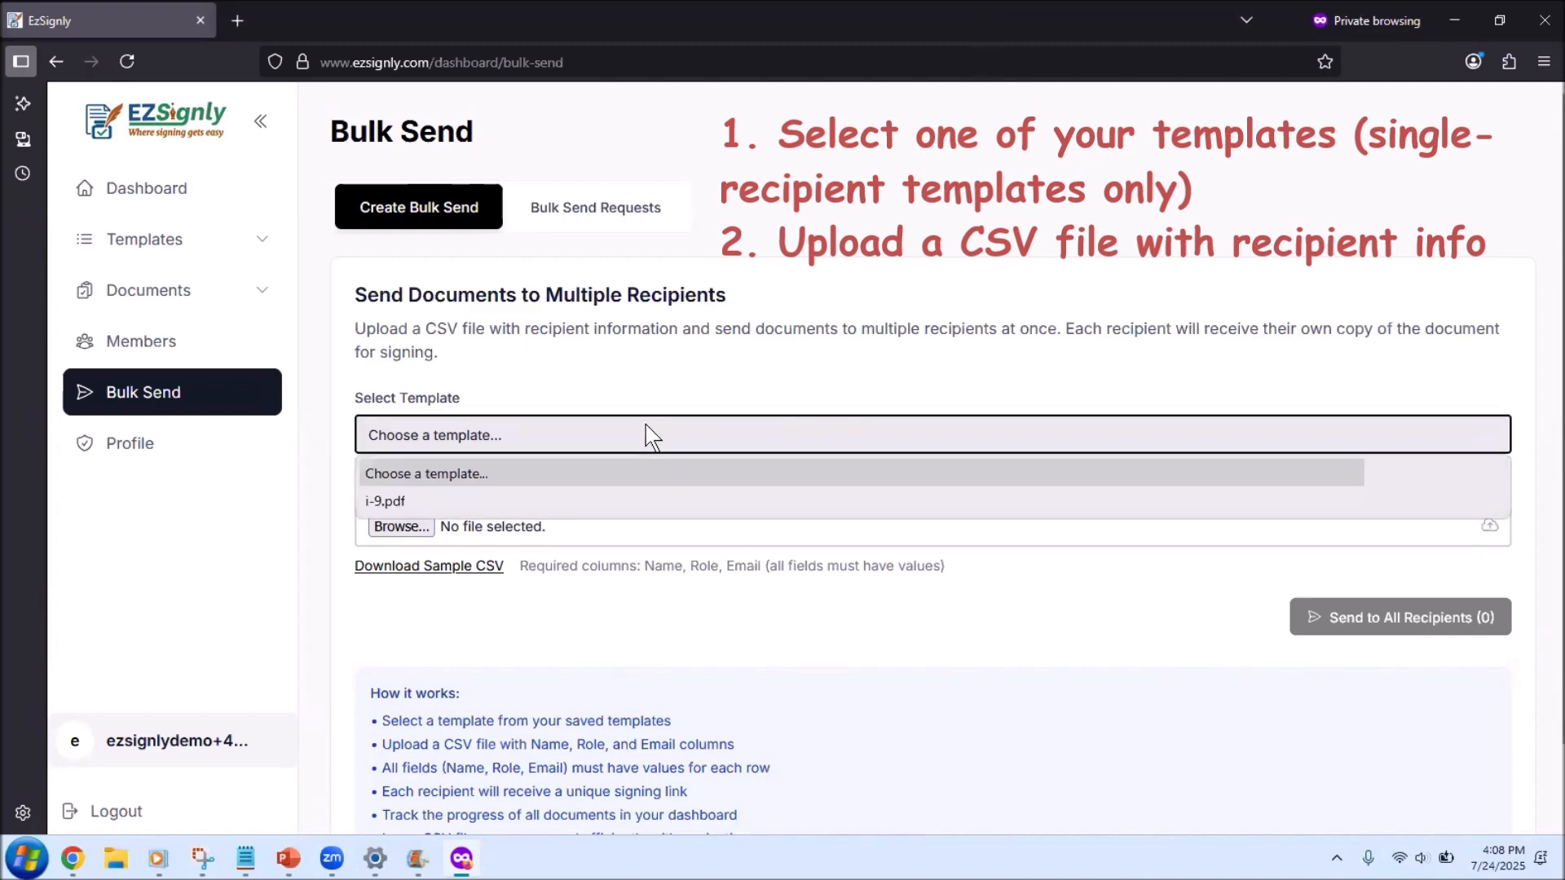
pyautogui.click(515, 502)
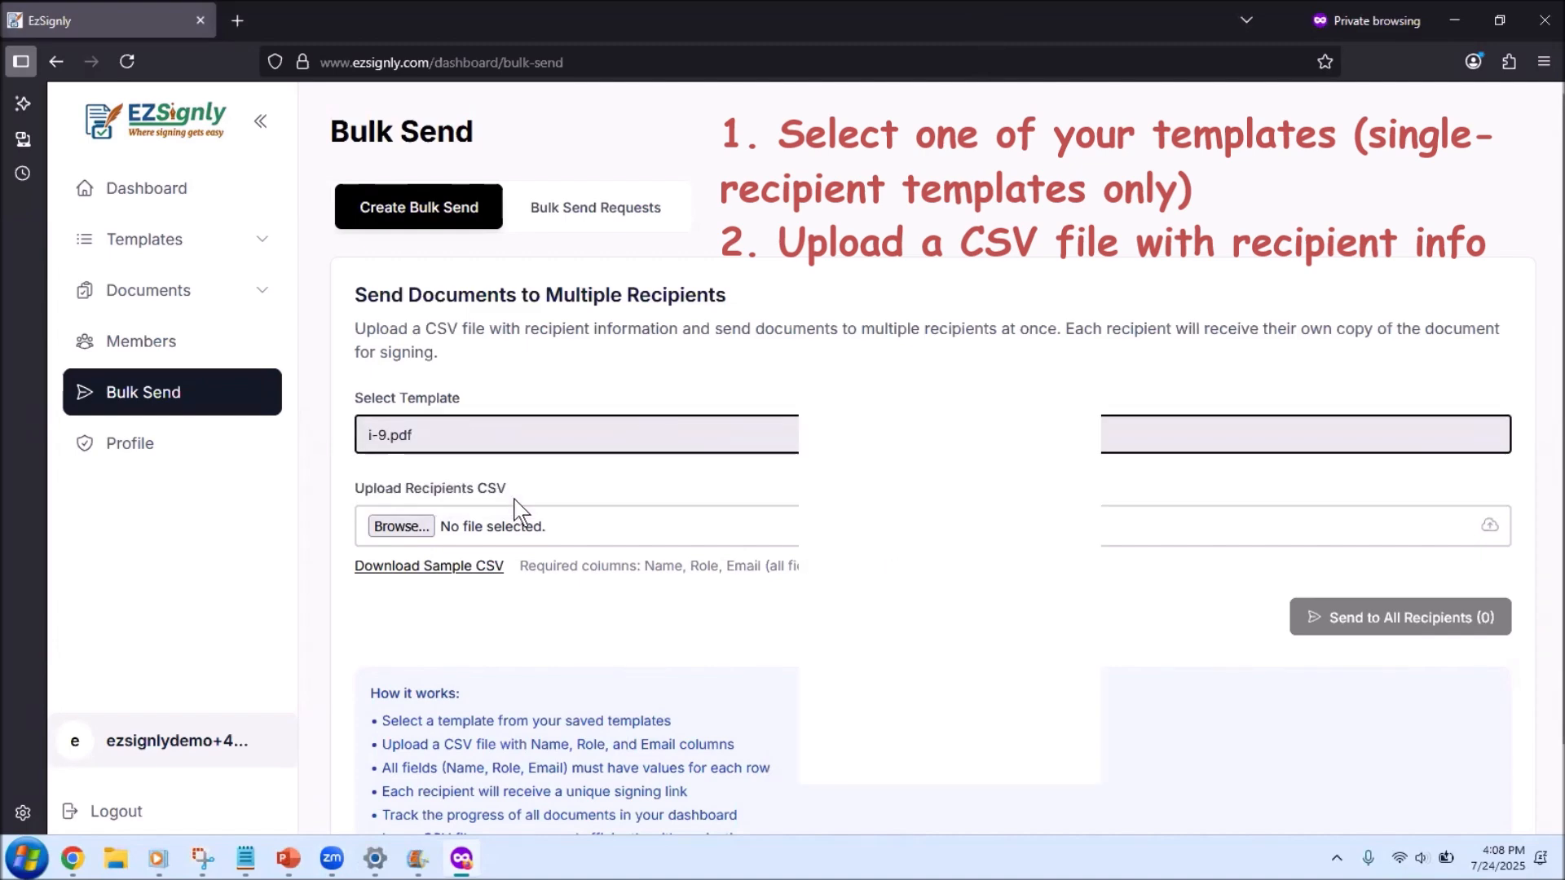
# Upload csv.csv from the Downloads folder as the recipients file for the bulk send.
pyautogui.click(411, 527)
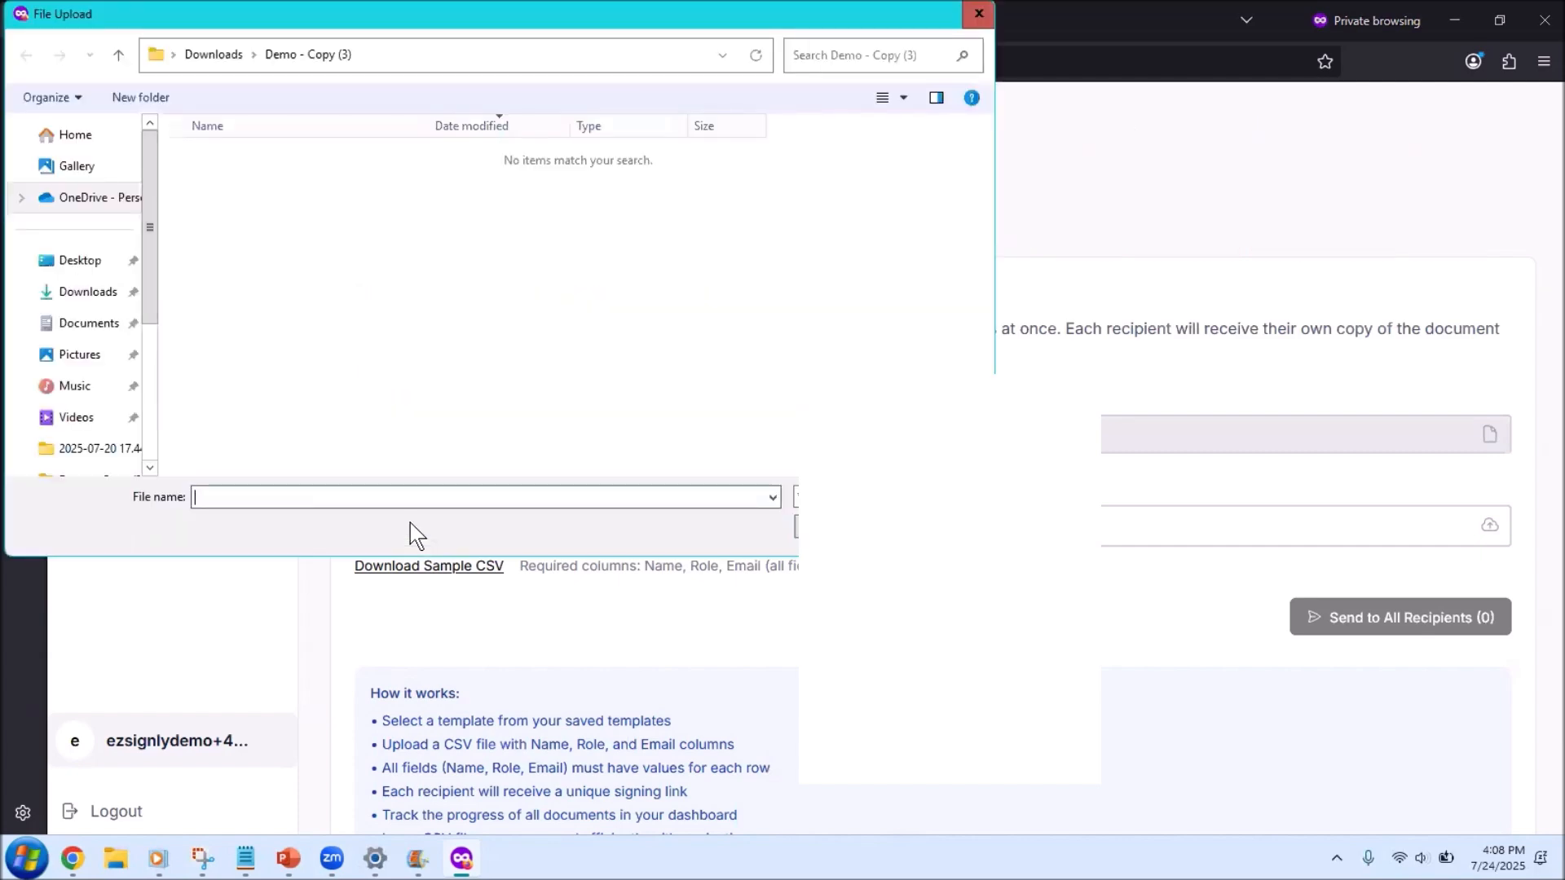
pyautogui.click(210, 54)
pyautogui.click(234, 196)
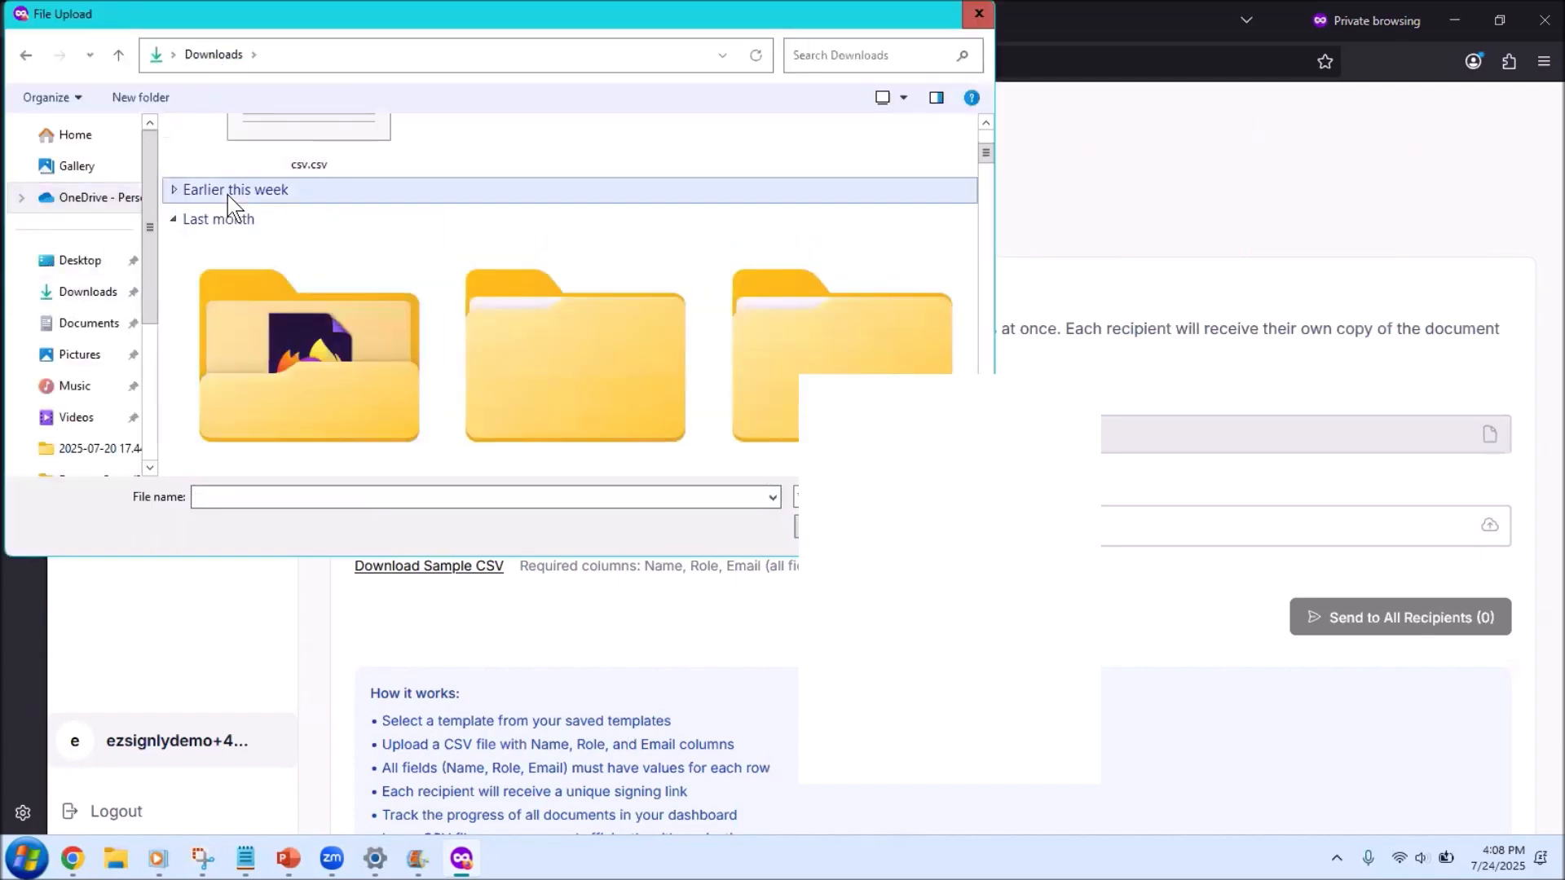
pyautogui.doubleClick(243, 154)
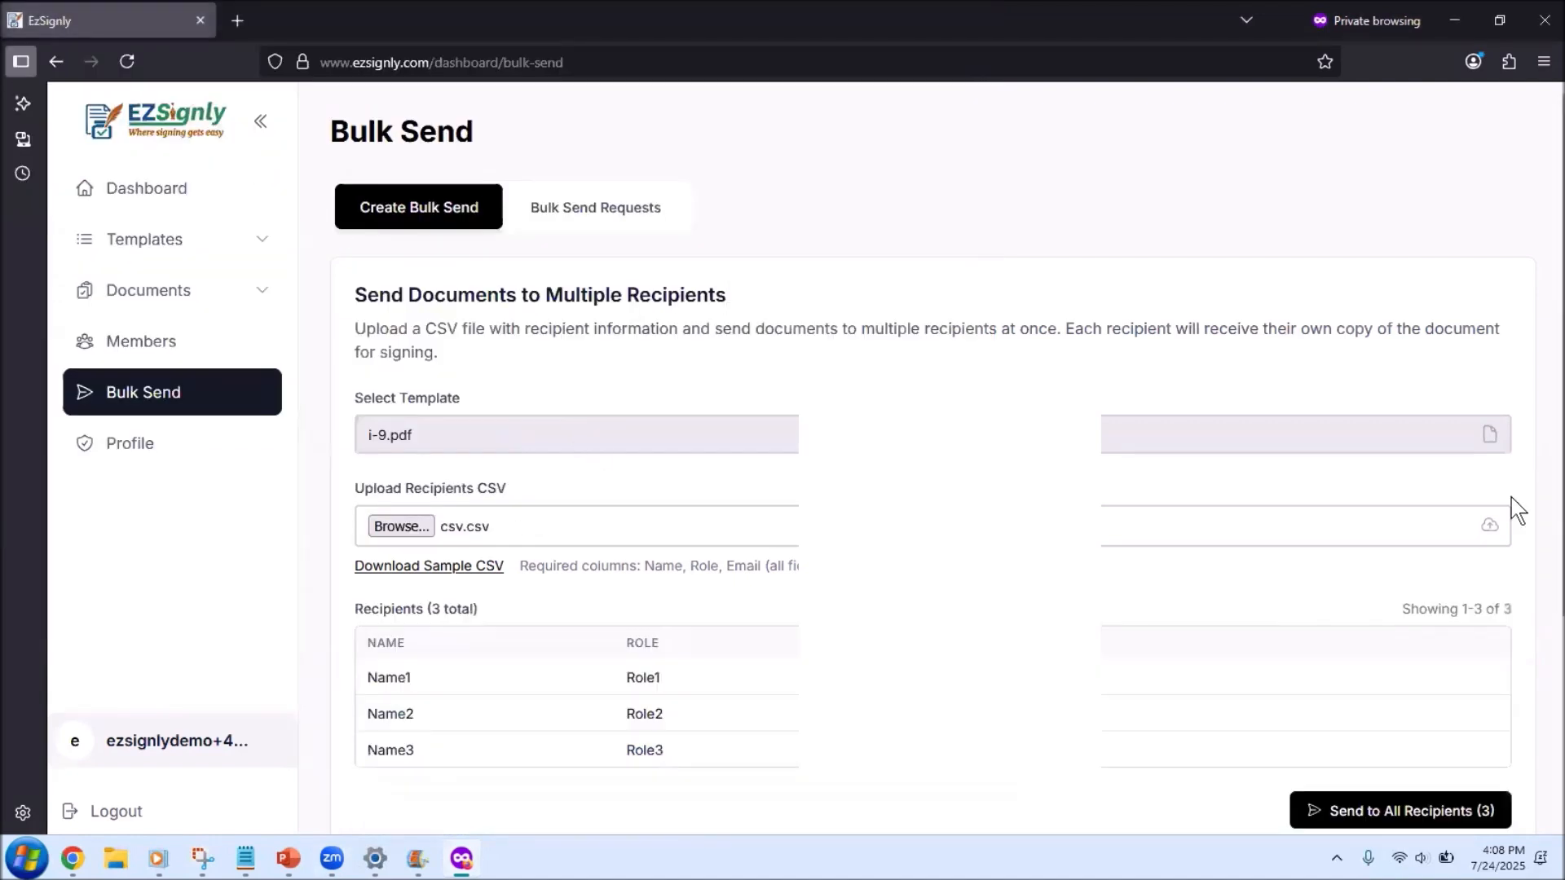
# Check the imported recipients, send i-9.pdf to all of them, and view the Bulk Send Requests list.
pyautogui.scroll(-3, 1524, 498)
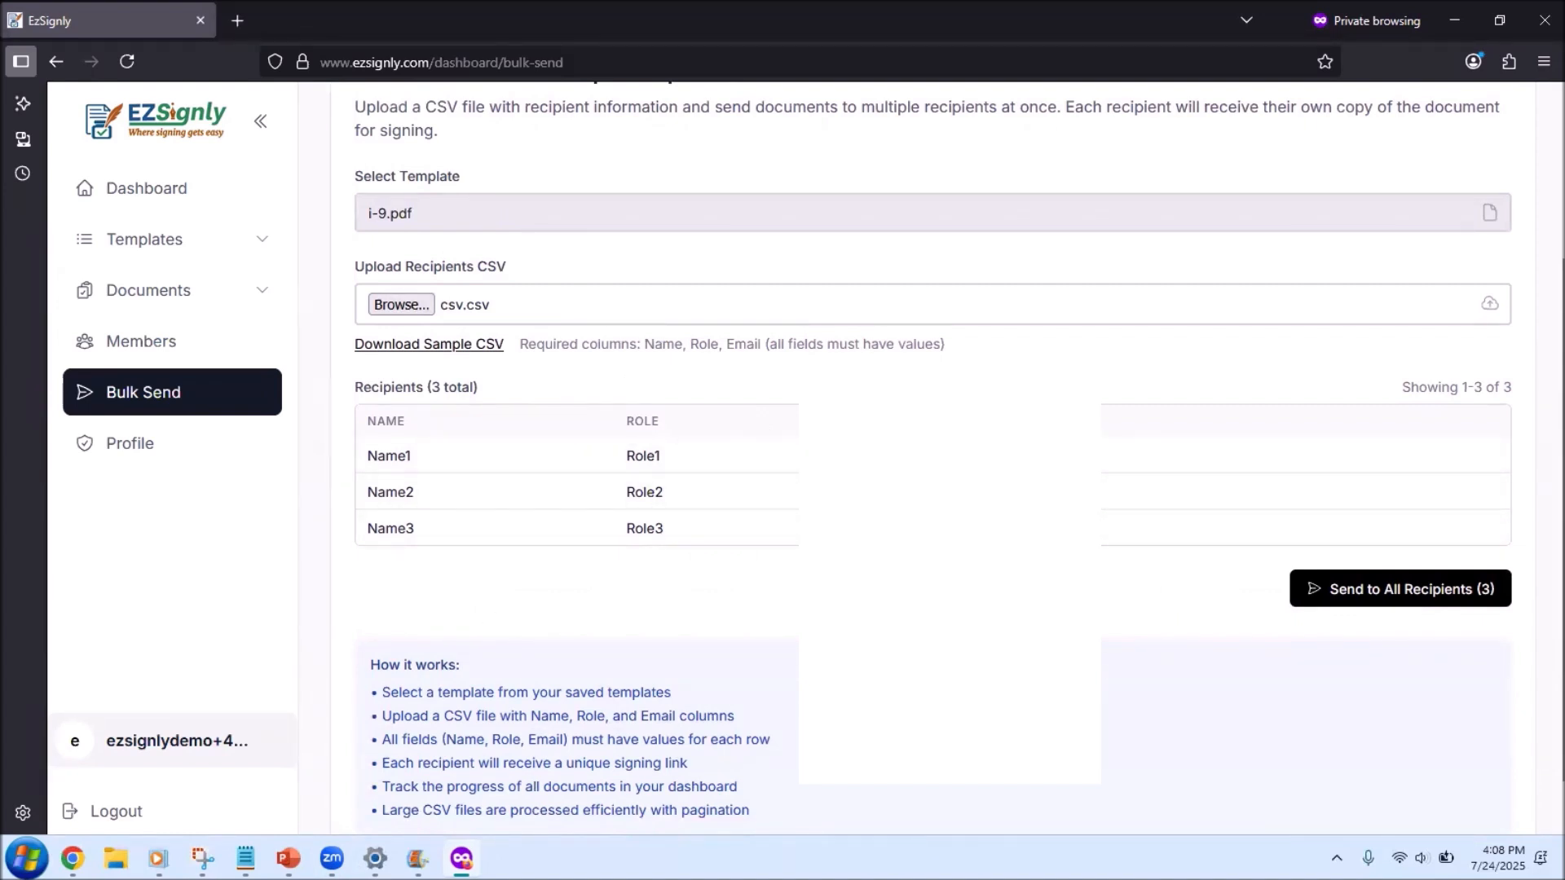
pyautogui.scroll(-1, 1538, 522)
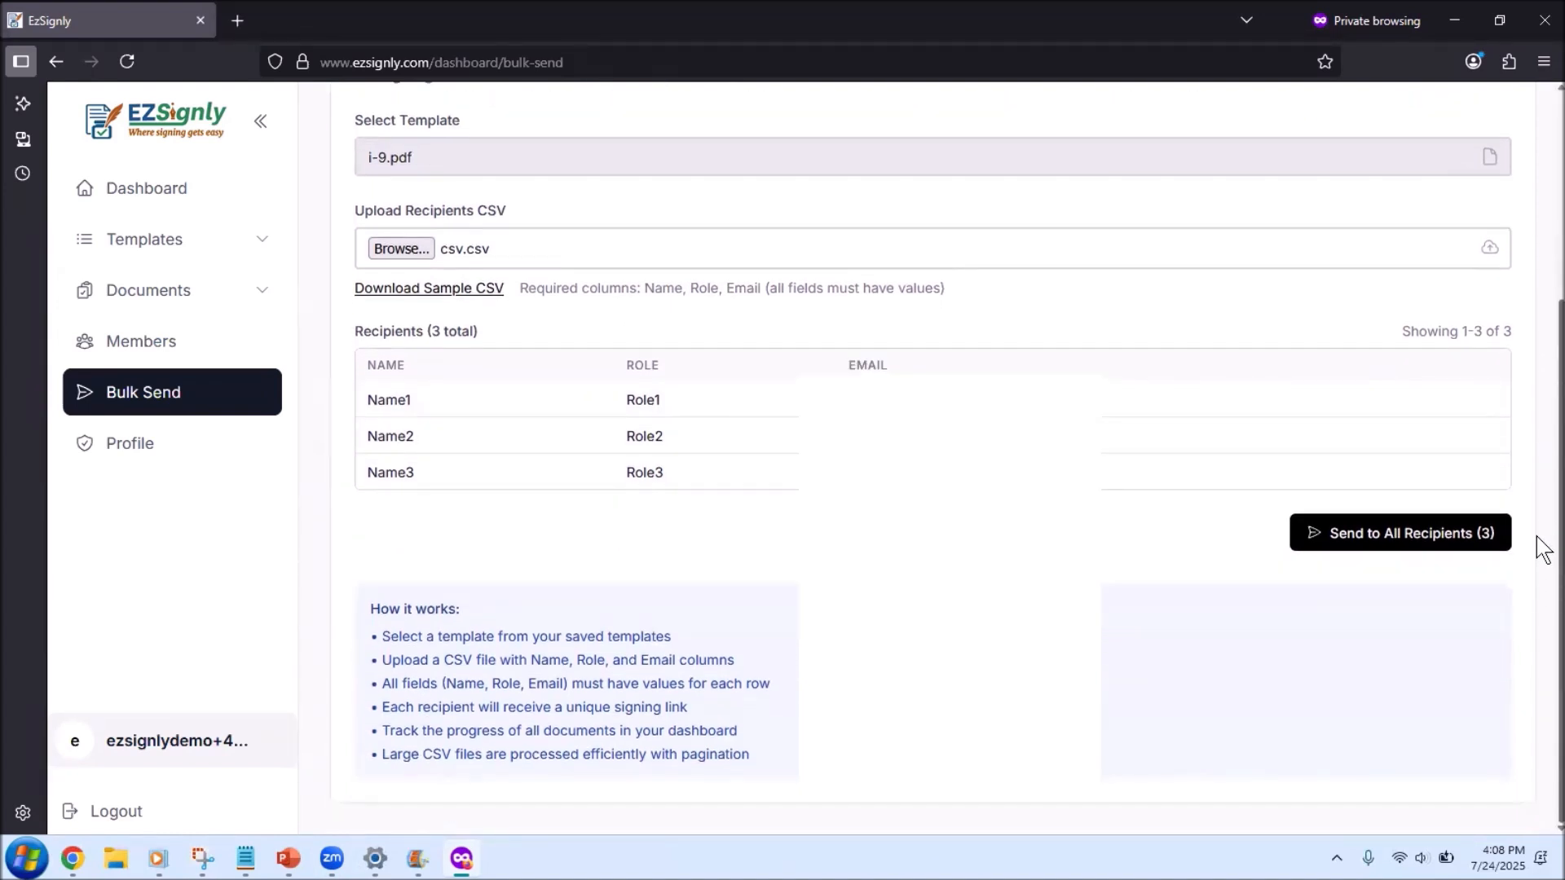
pyautogui.scroll(1, 1543, 471)
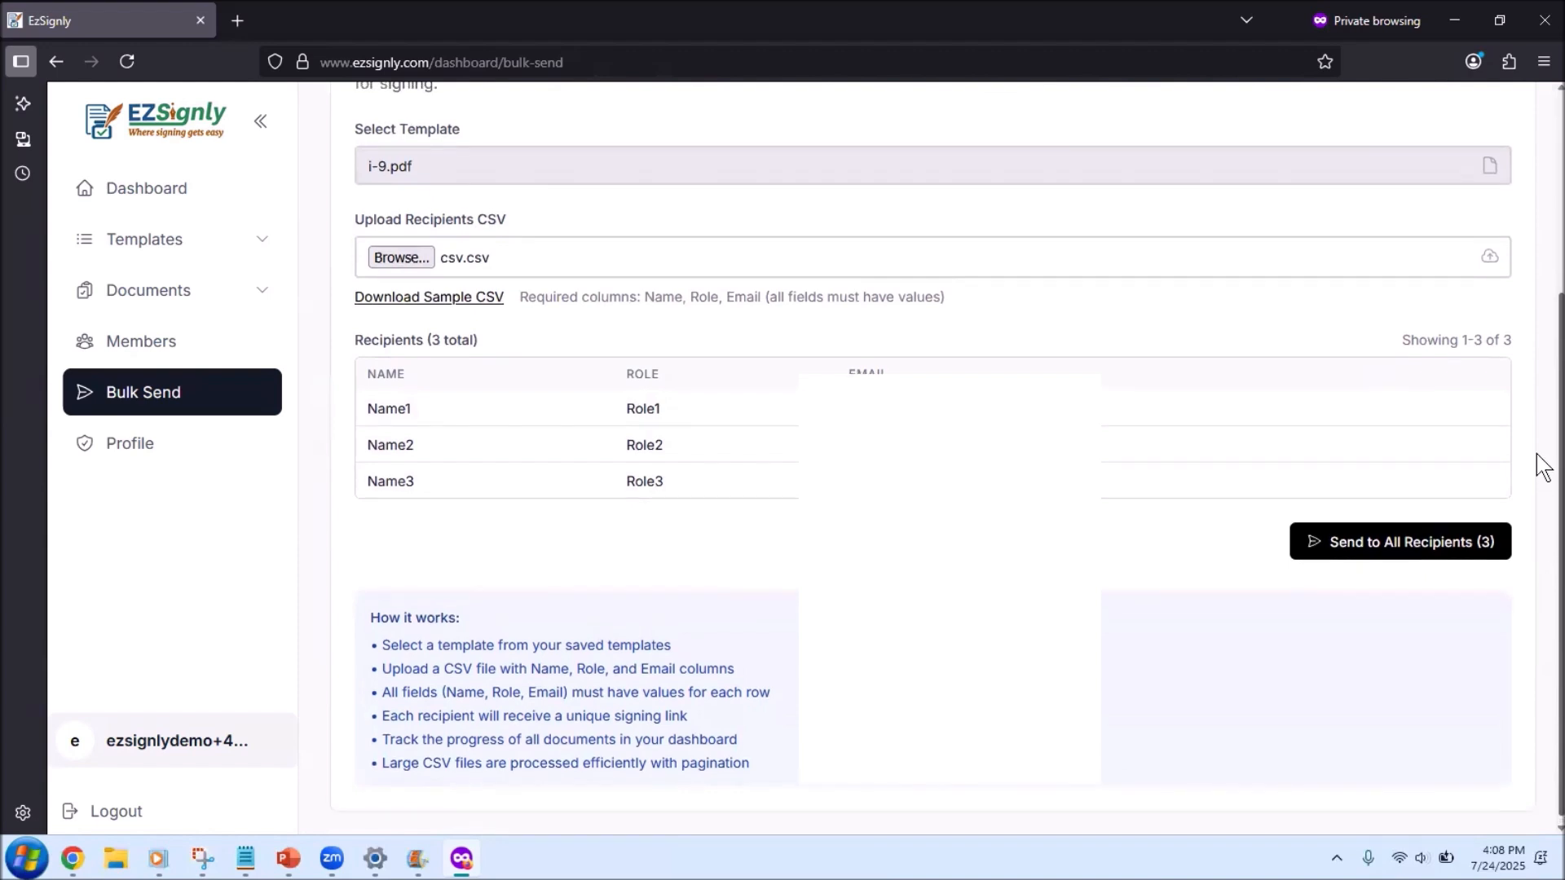
pyautogui.scroll(1, 1543, 457)
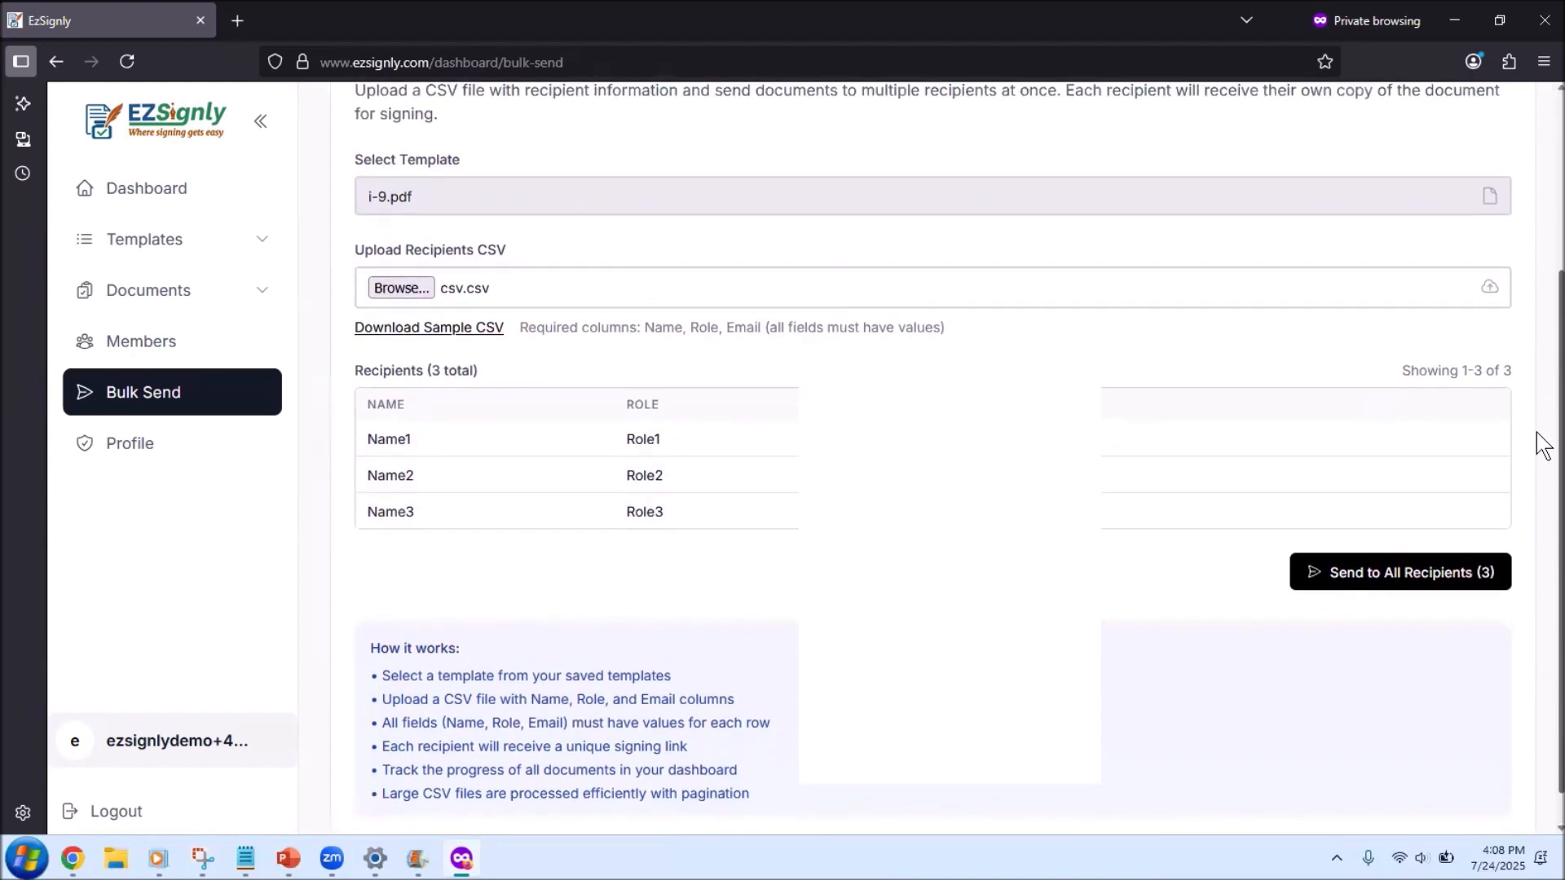
pyautogui.scroll(3, 1541, 408)
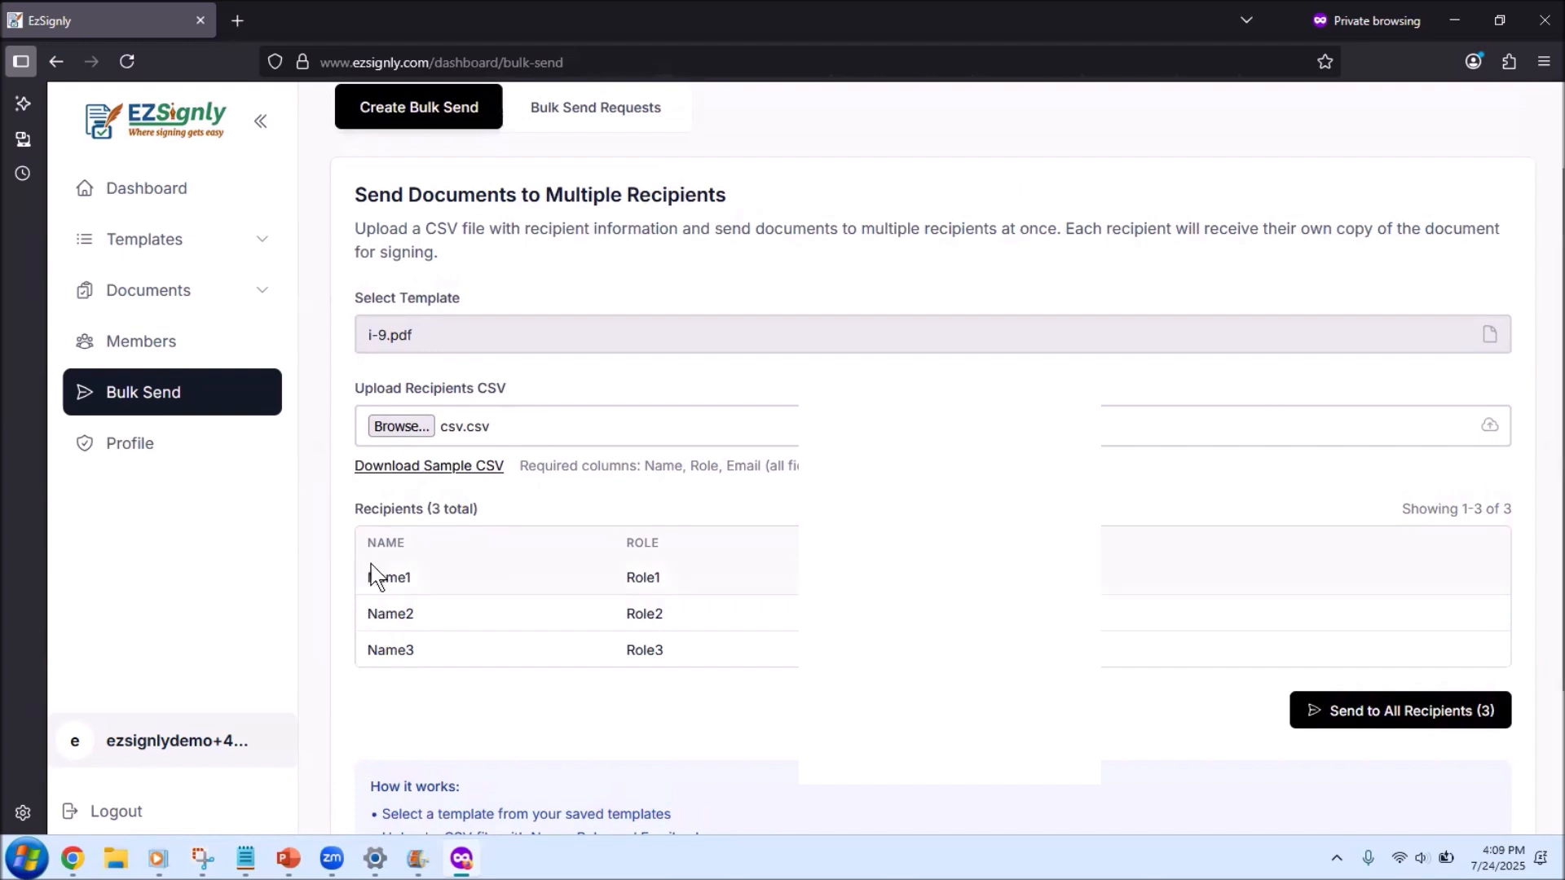
pyautogui.moveTo(369, 576); pyautogui.dragTo(663, 653)
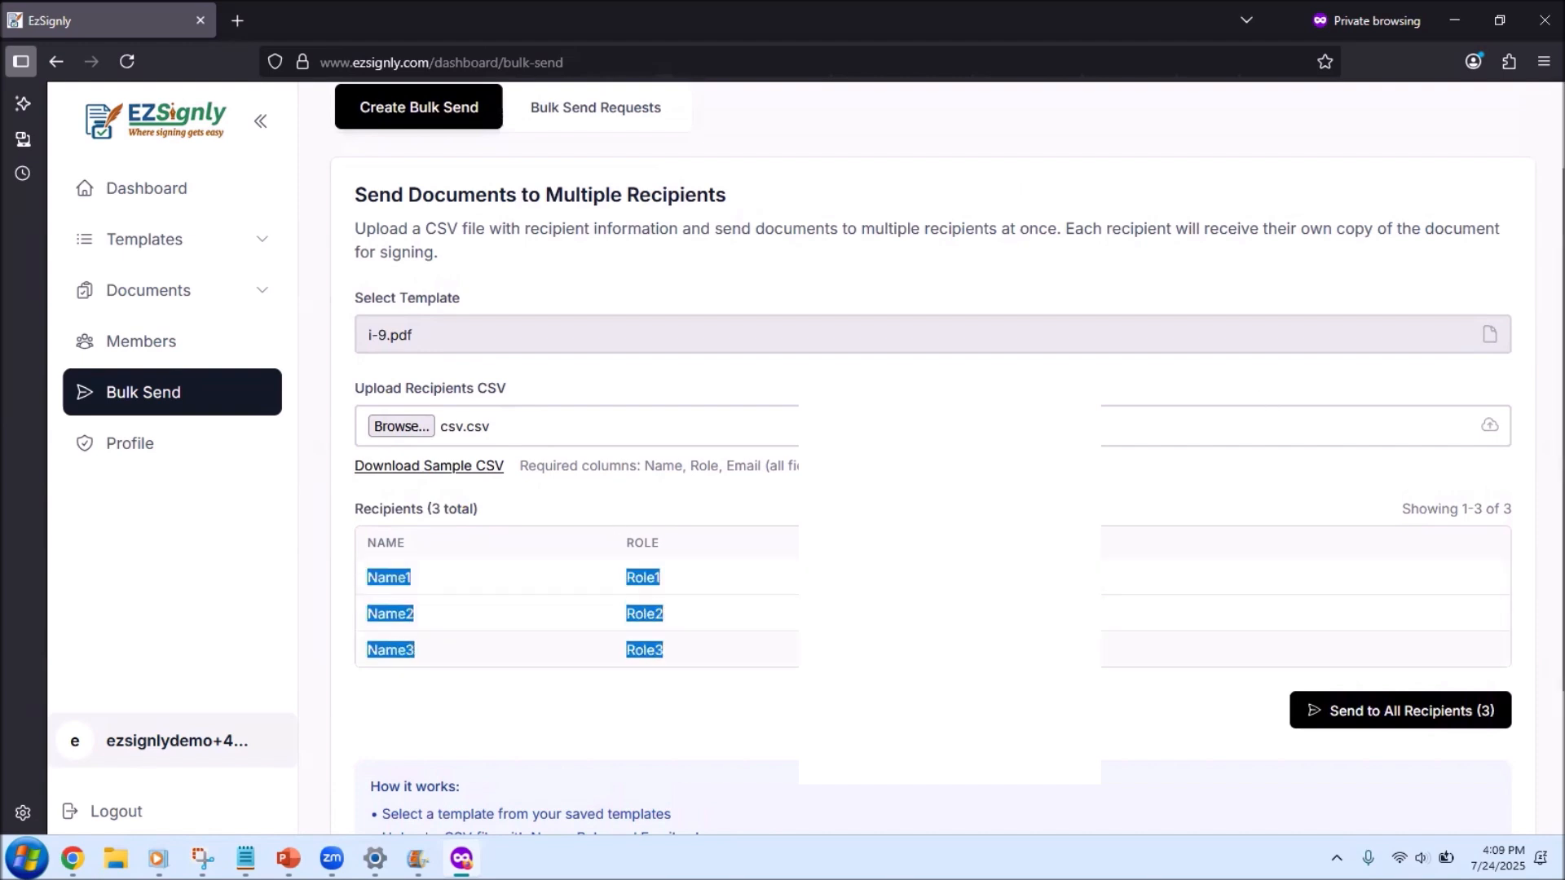
pyautogui.click(1410, 728)
pyautogui.click(989, 569)
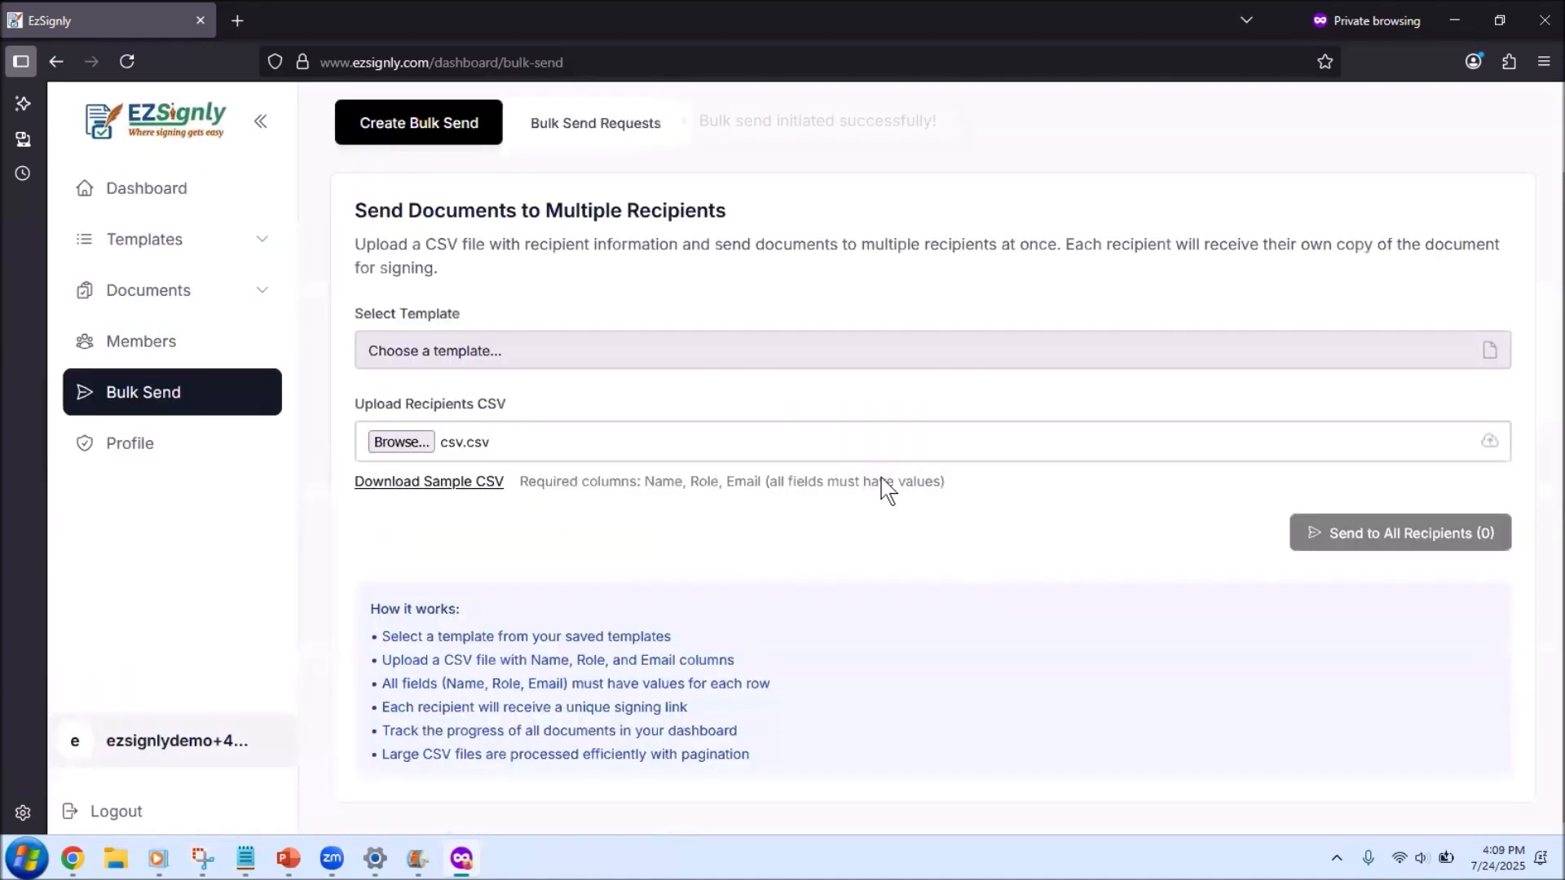
pyautogui.click(578, 120)
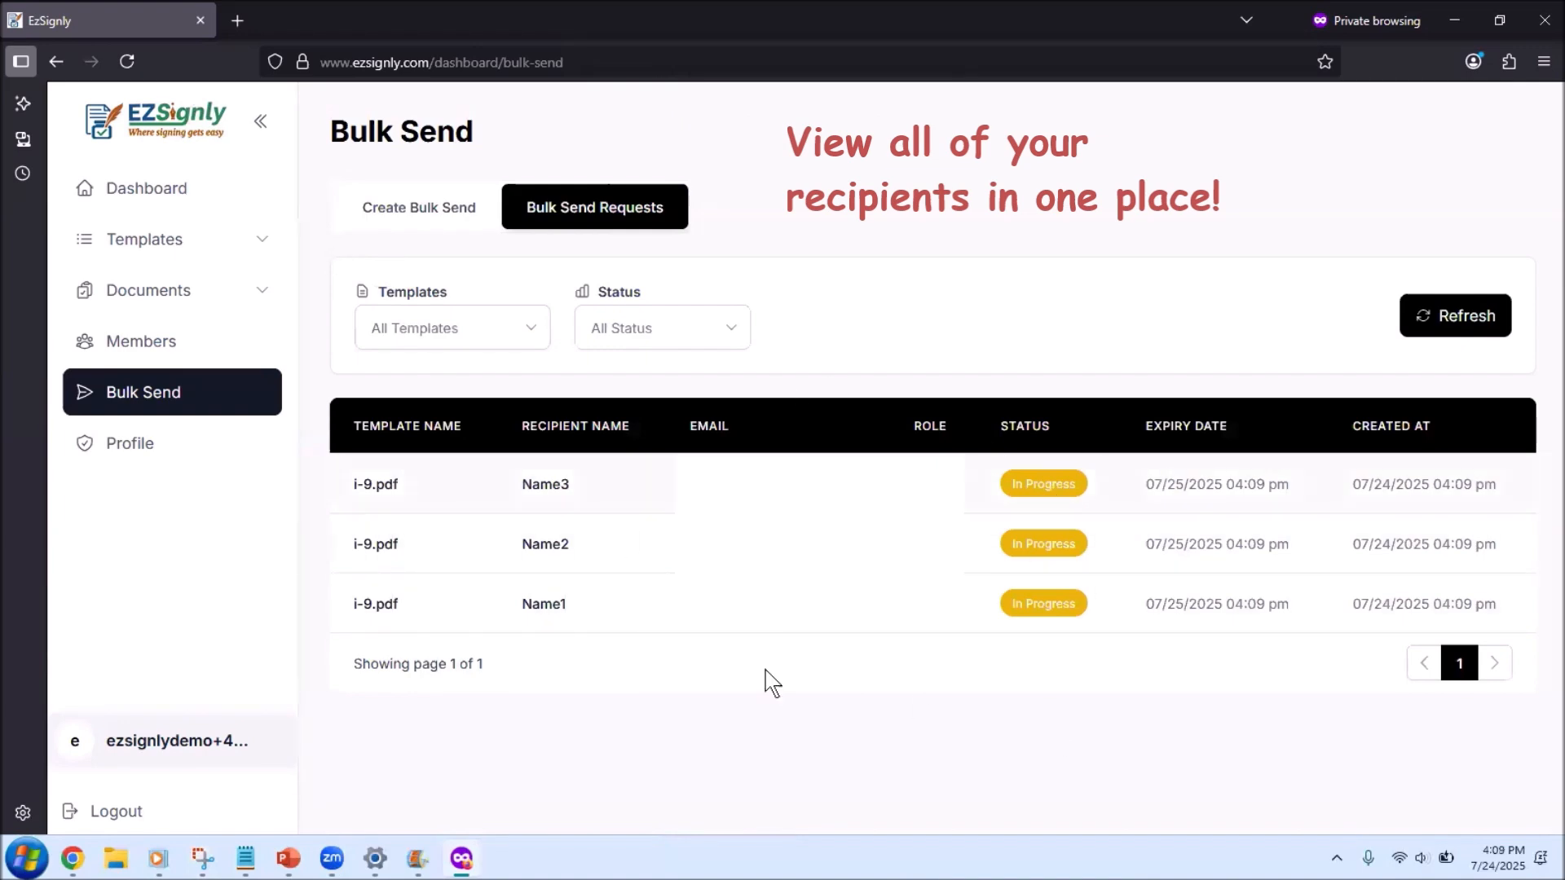
# Open the Profile settings and fill in the account owner's full name.
pyautogui.click(155, 453)
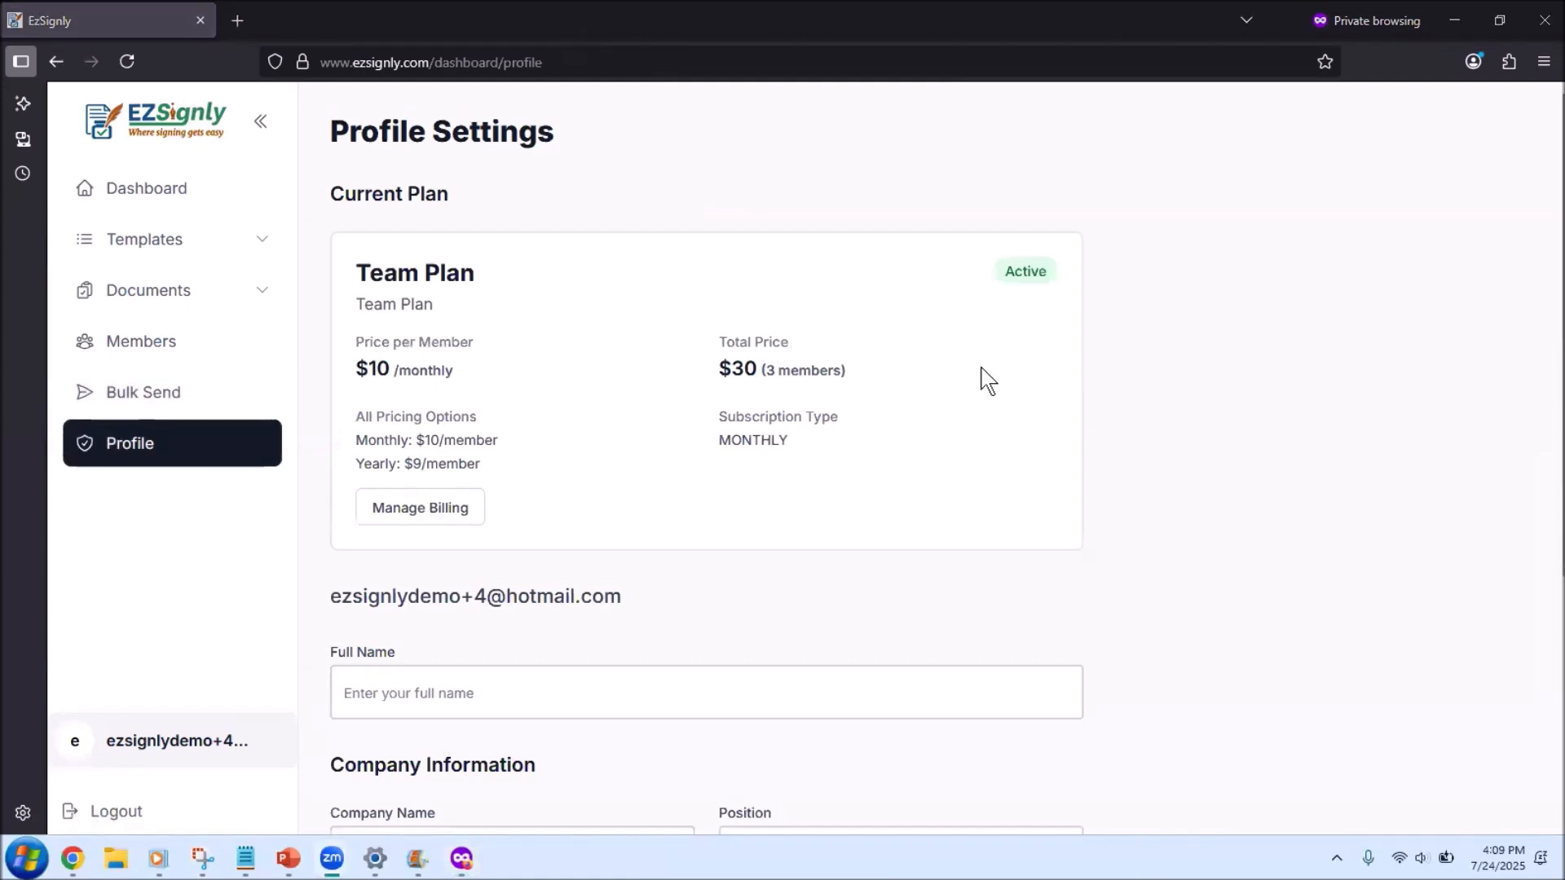
pyautogui.scroll(-5, 1541, 237)
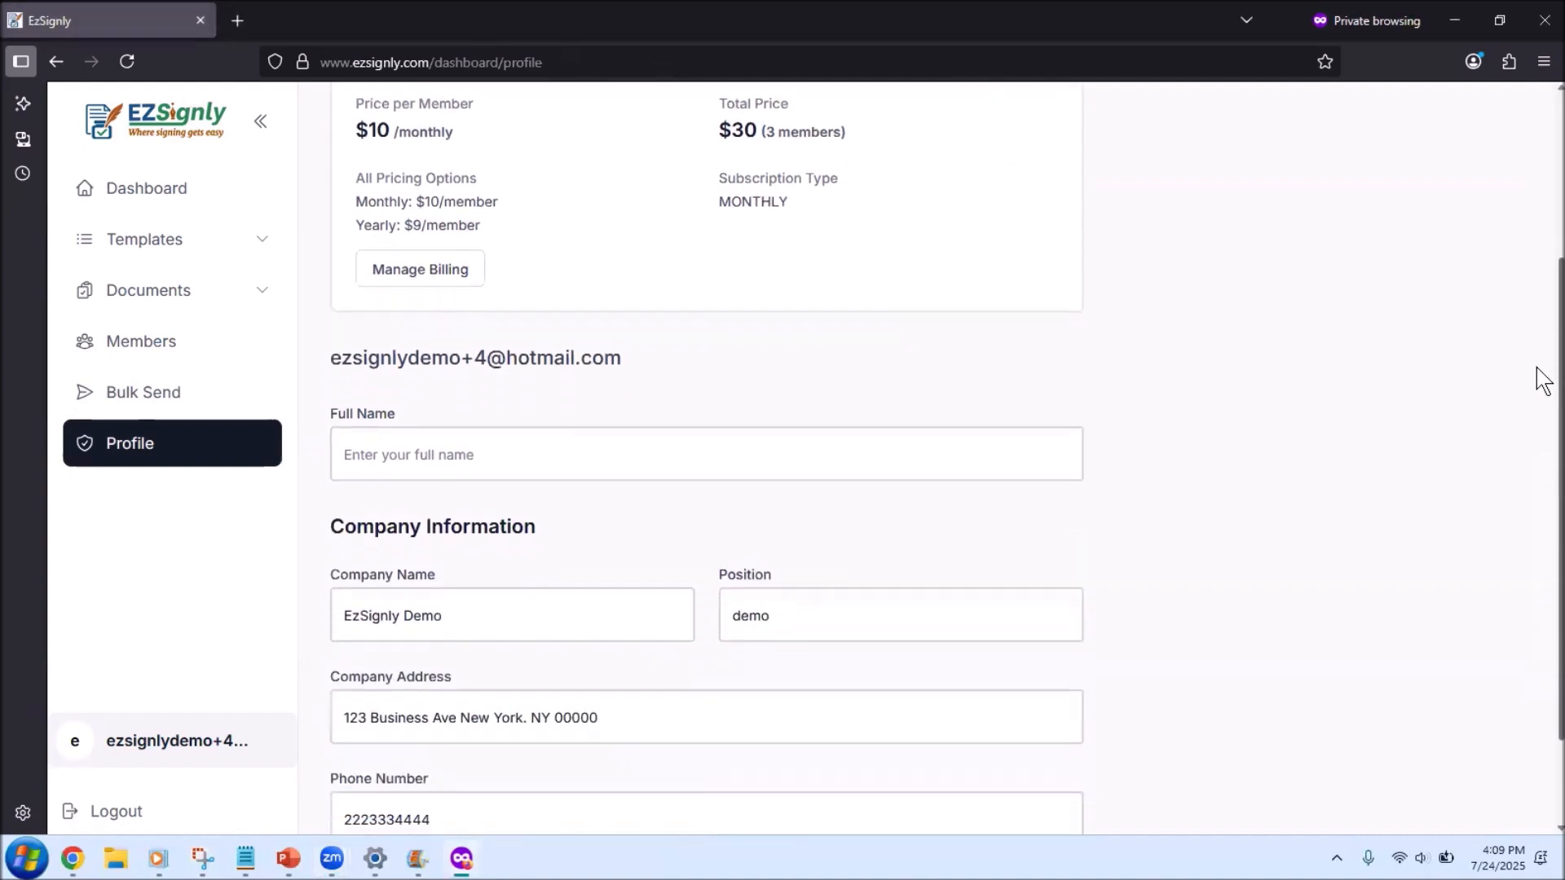
pyautogui.click(511, 340)
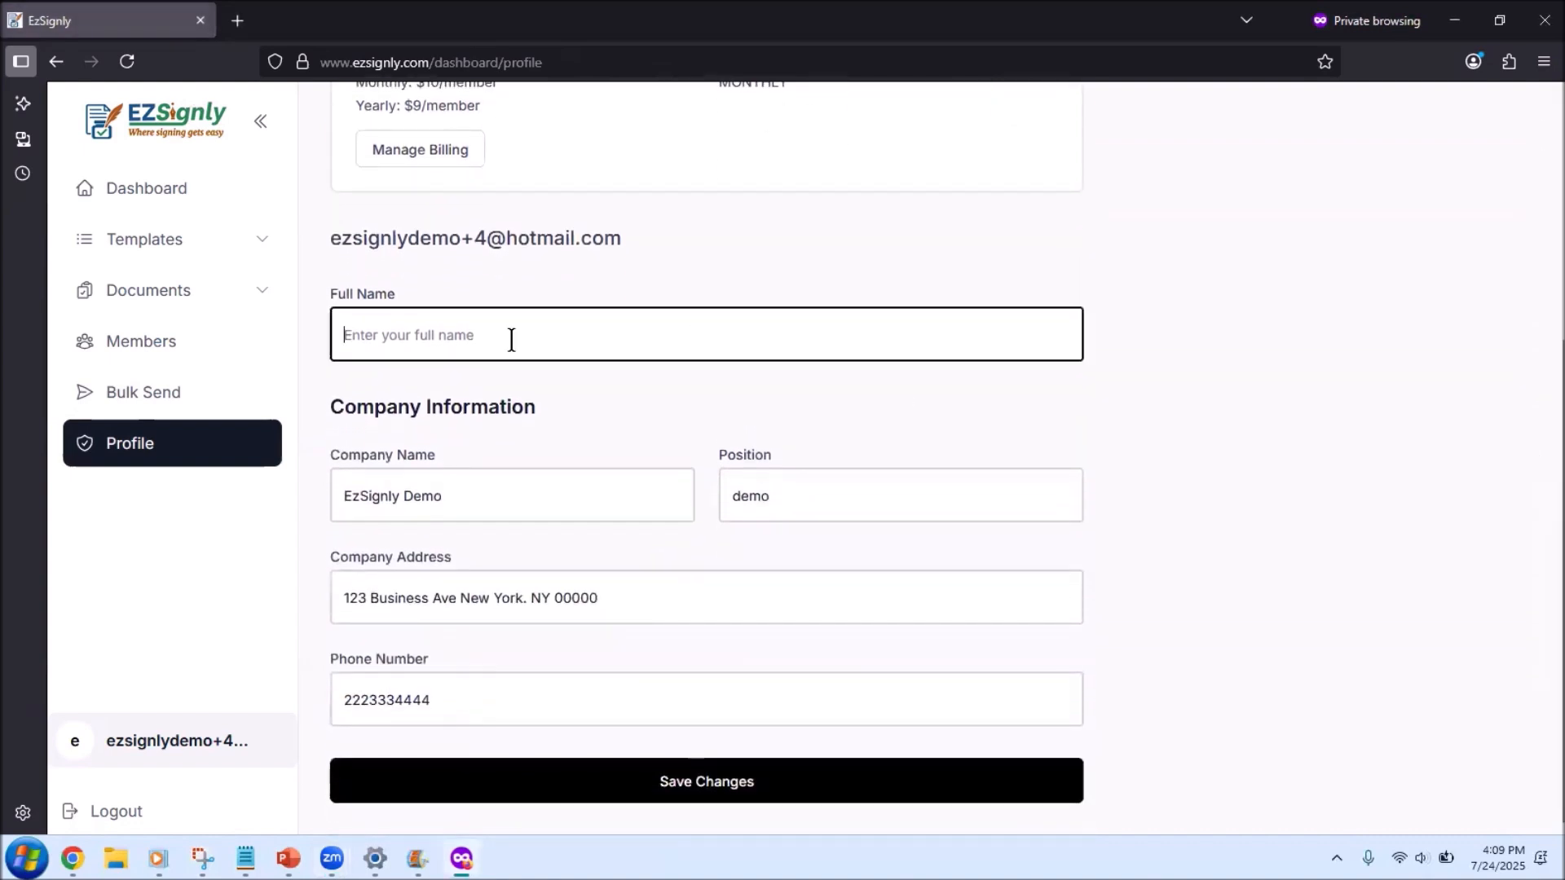
pyautogui.write('My Name')
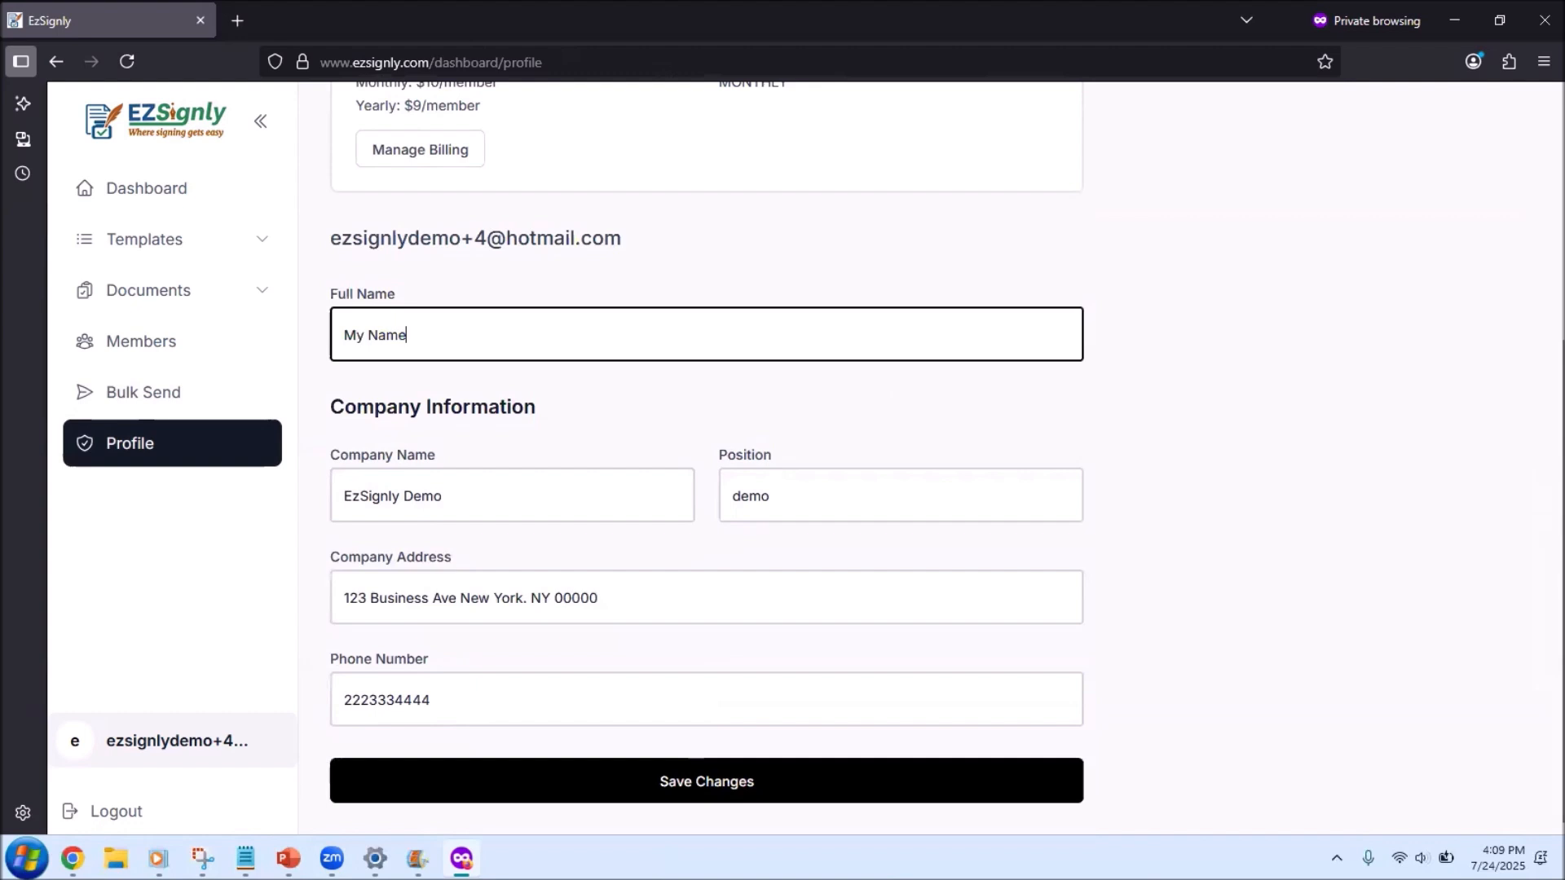